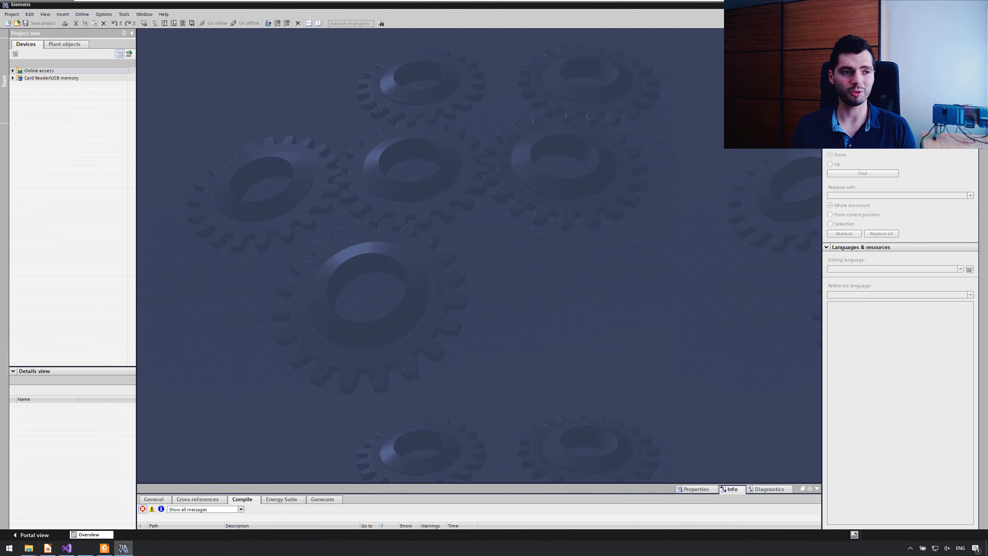
Step: Open the MQTTDemo project and display the project server settings
left_click(12, 14)
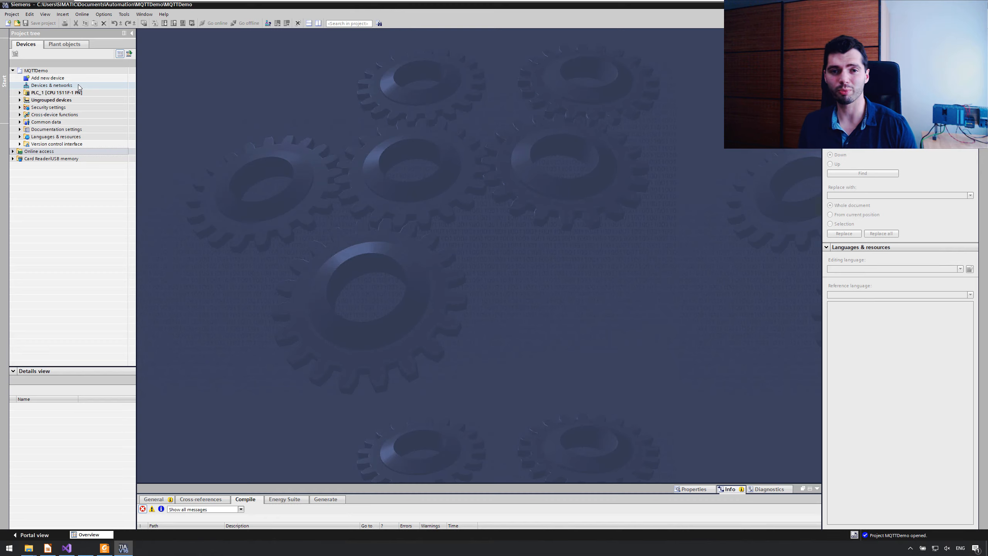
left_click(104, 14)
left_click(111, 22)
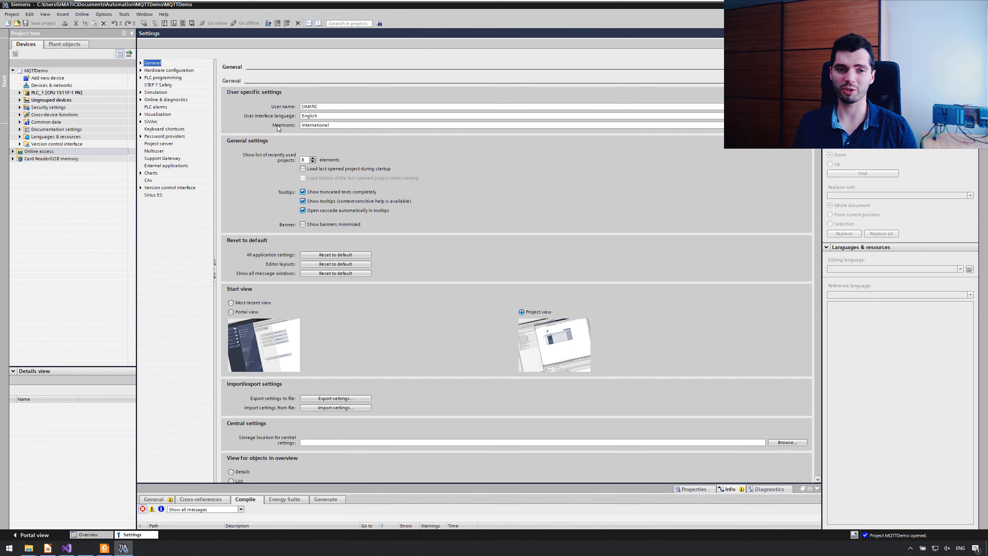
left_click(166, 145)
Step: Add a project server connection with alias automationStation, https protocol, host 192.168.0.15 and port 8735
left_click(294, 110)
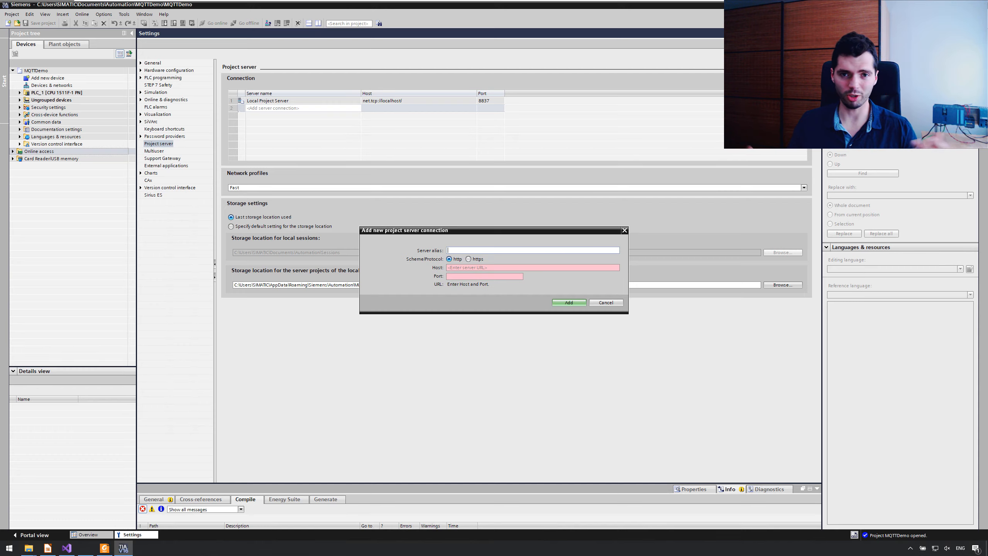
type("aiu")
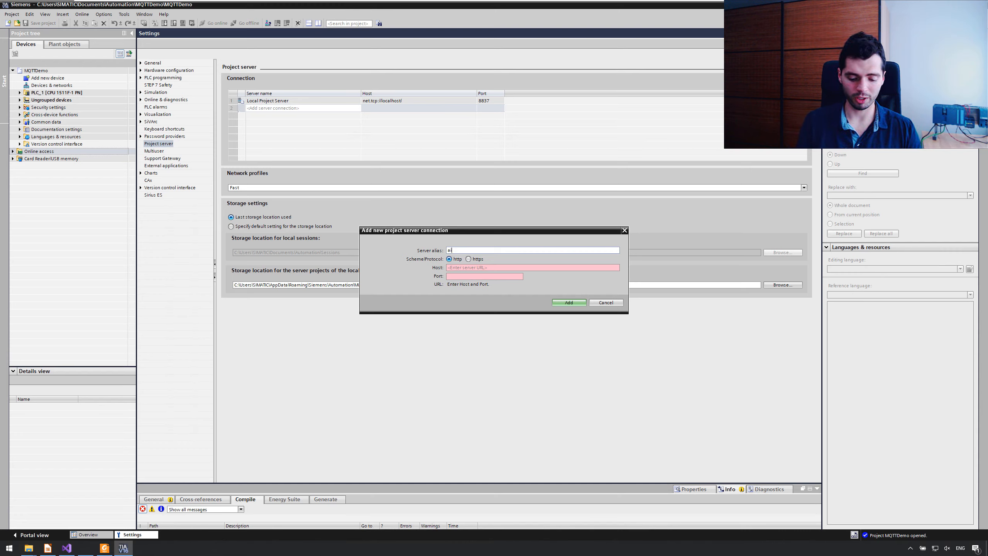
type("omationStation")
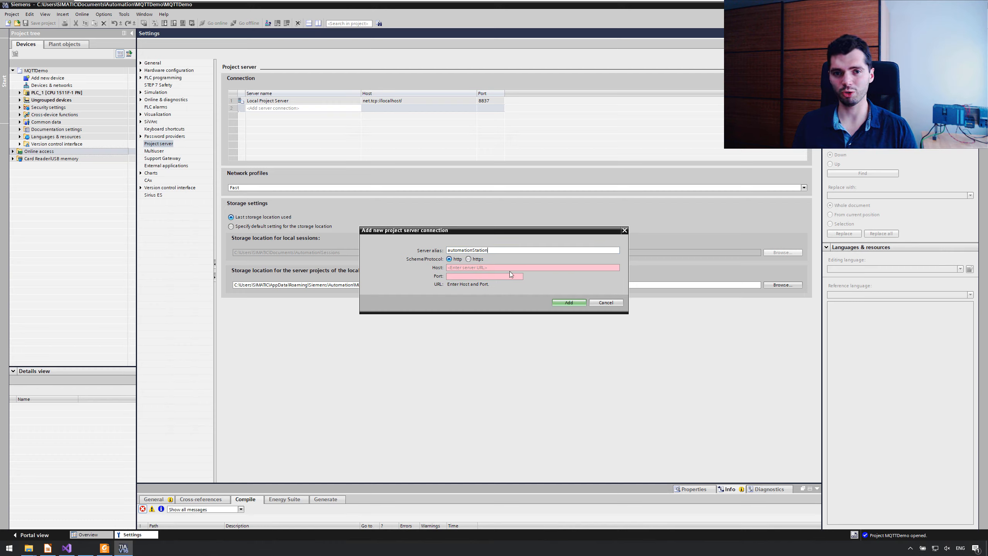
left_click(478, 259)
left_click(479, 266)
type("192.168.0.15")
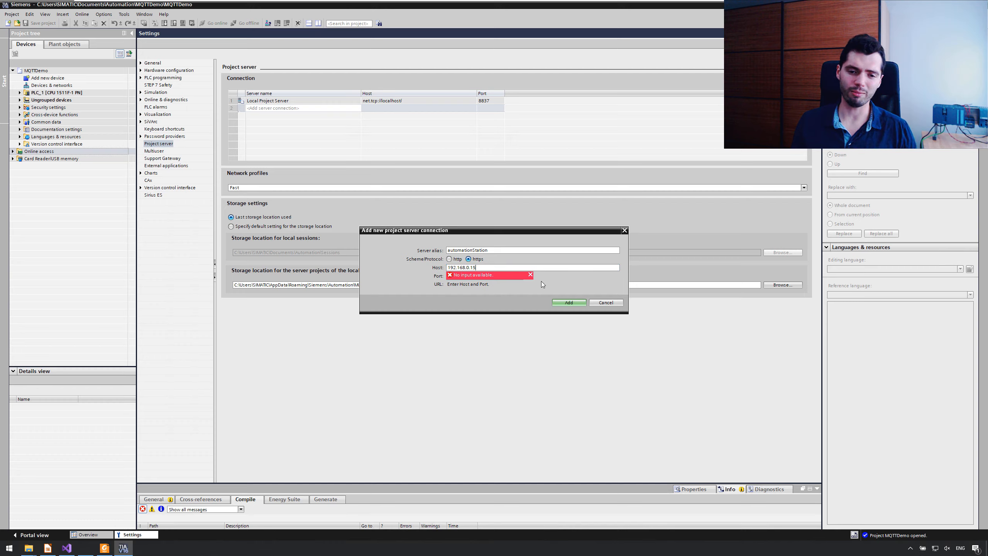
left_click(461, 275)
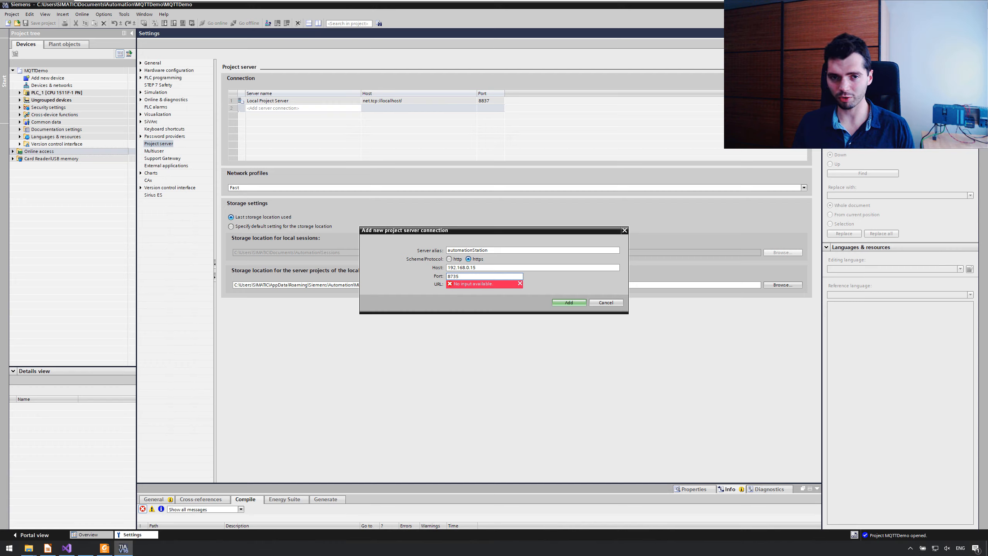
left_click(568, 303)
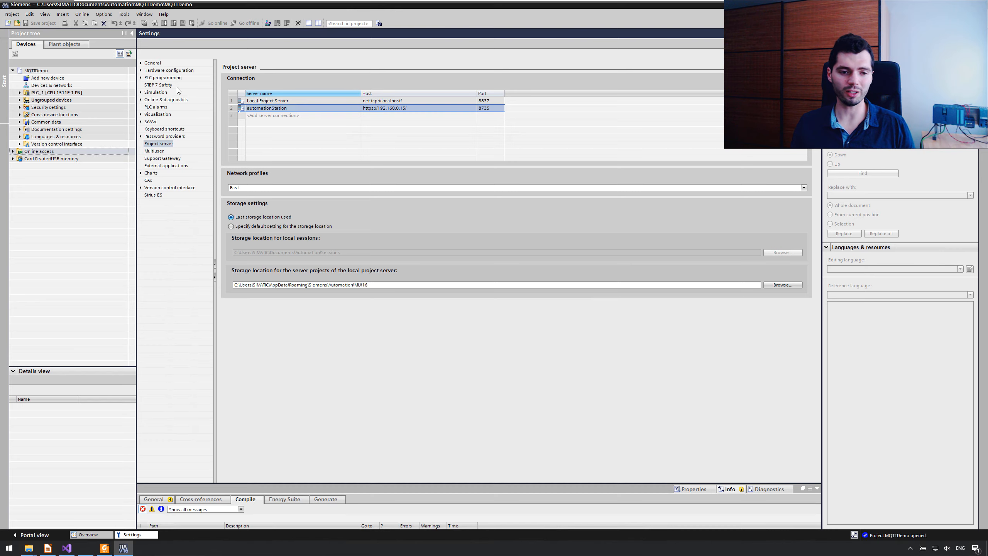
Step: Open the management of server projects and select the automationStation server
left_click(14, 15)
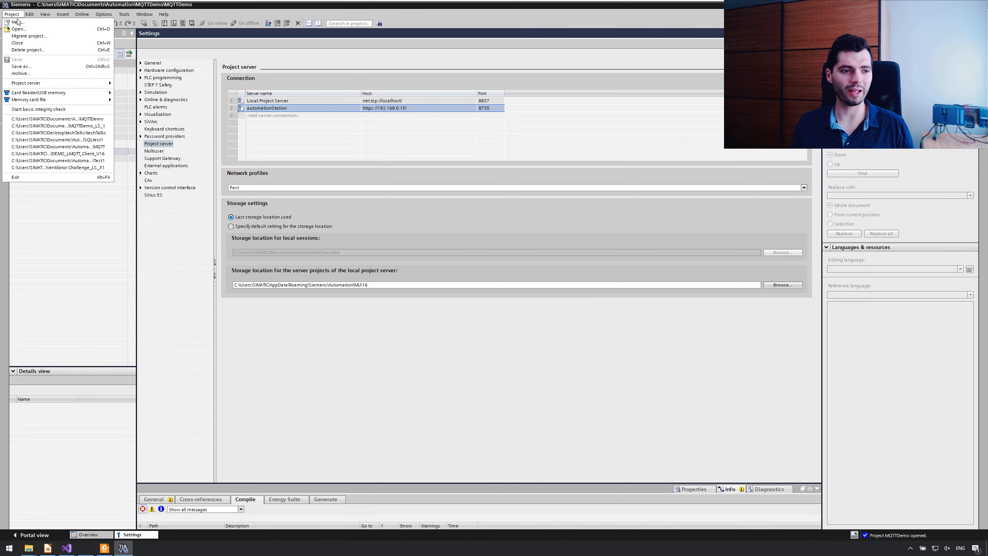
mouse_move(59, 85)
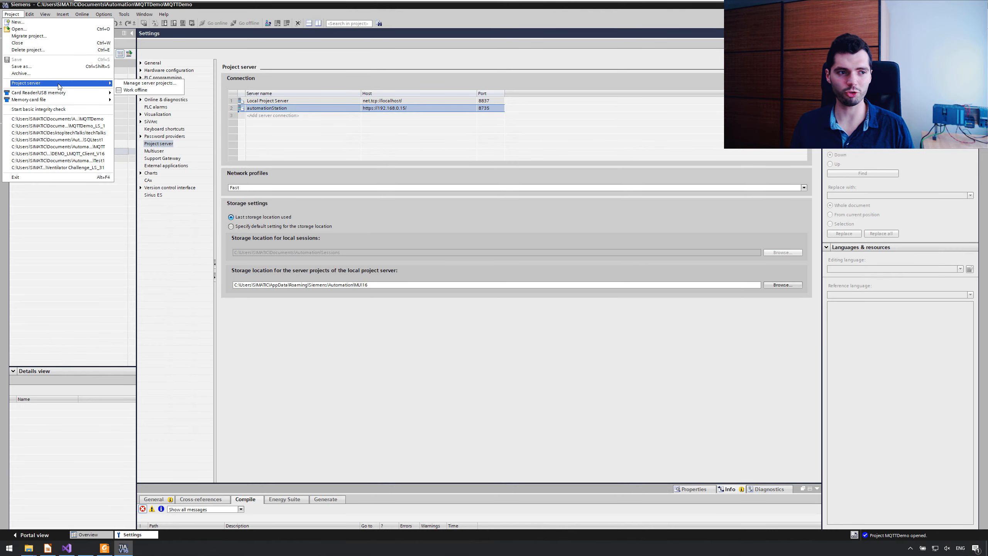
left_click(150, 84)
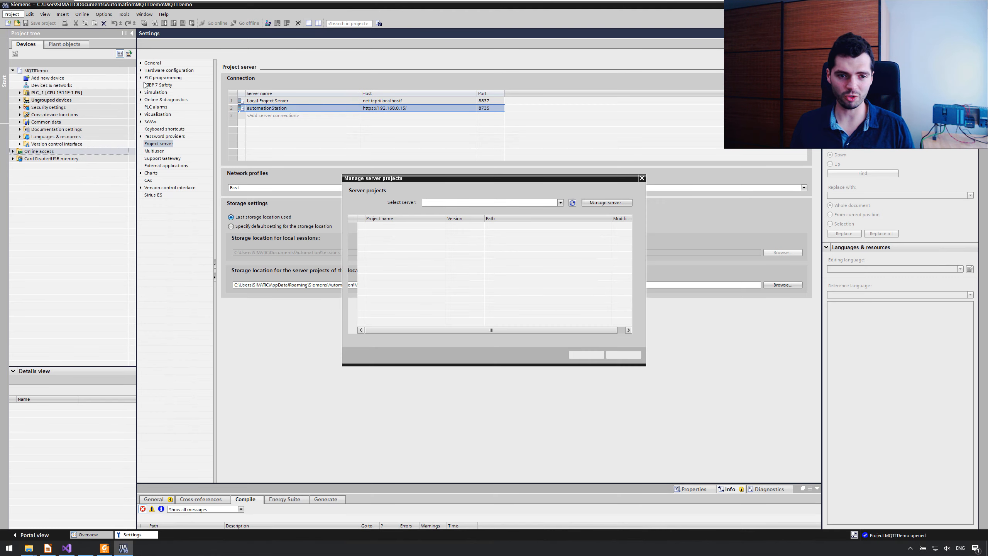
left_click(560, 202)
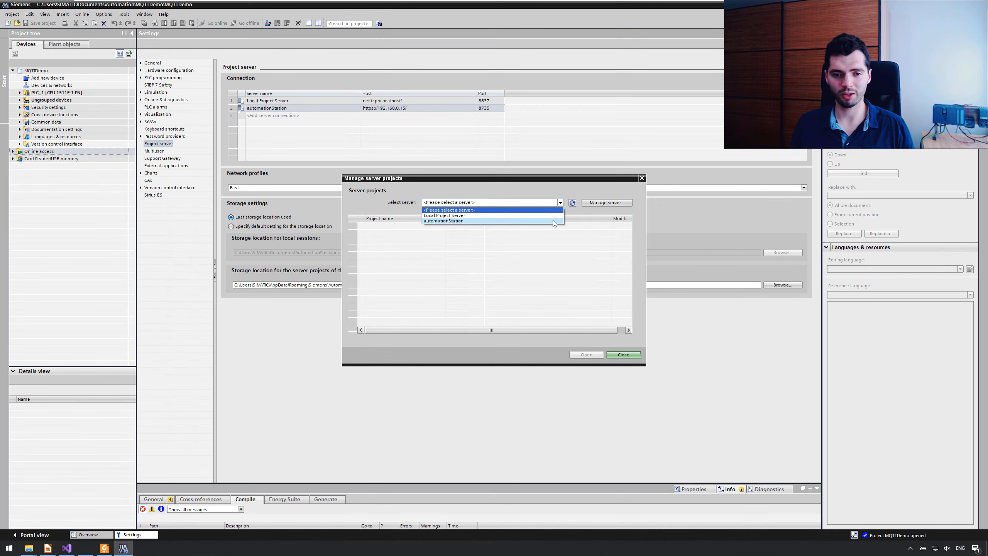
left_click(553, 220)
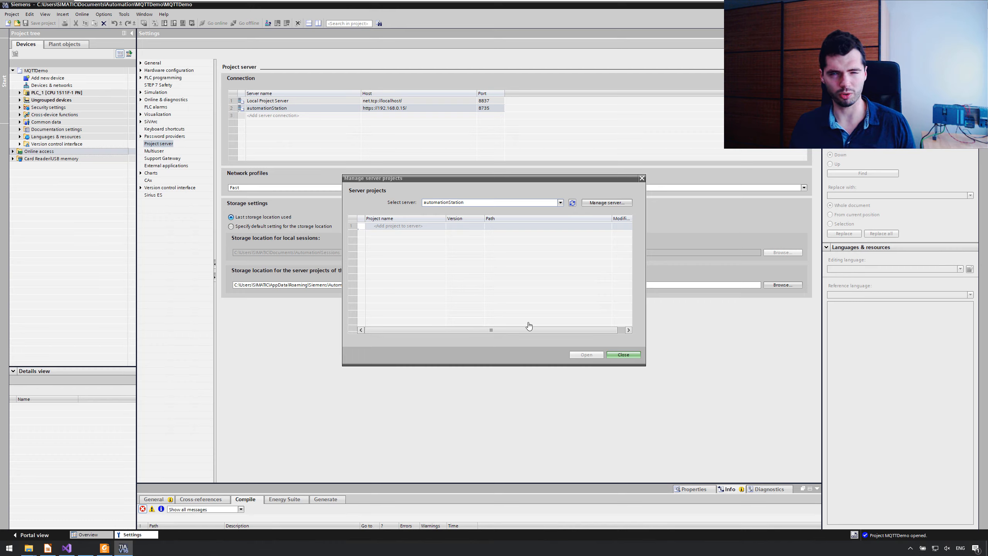
Step: Add MQTTDemo to the server with the comment "Initial upload, MQTT client on S7-1500" and create and open a Multiuser Engineering local session
double_click(409, 226)
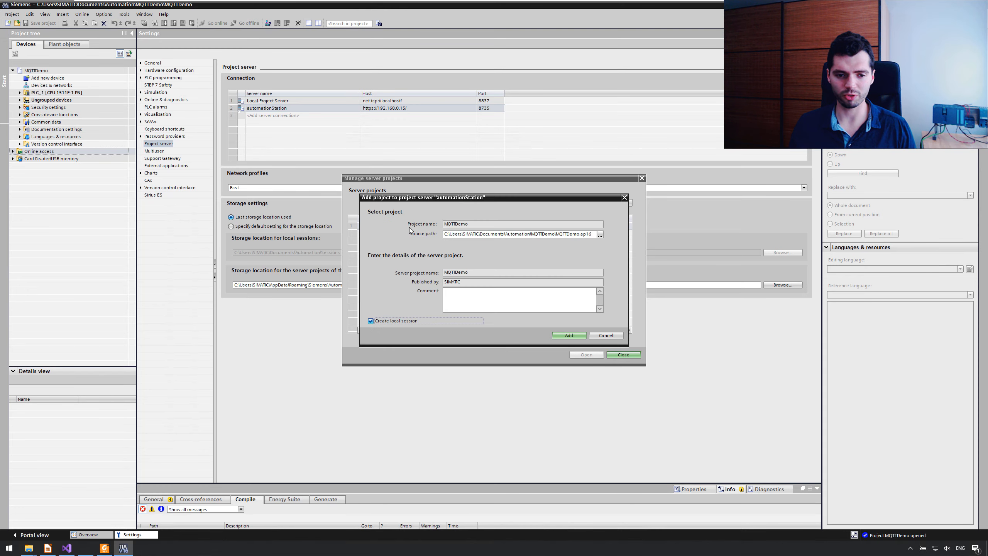
left_click(553, 294)
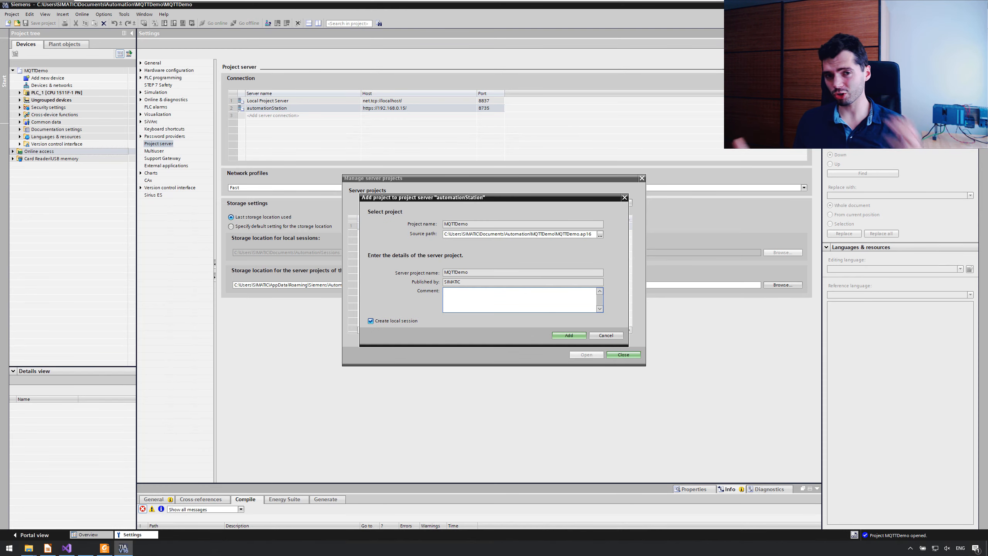
type("Initial")
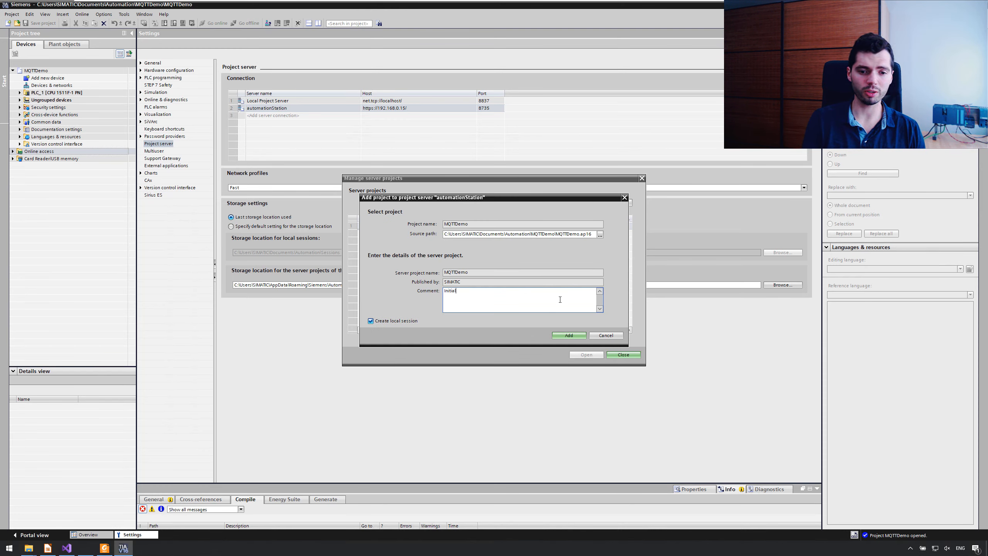
type(" upload, MQTT")
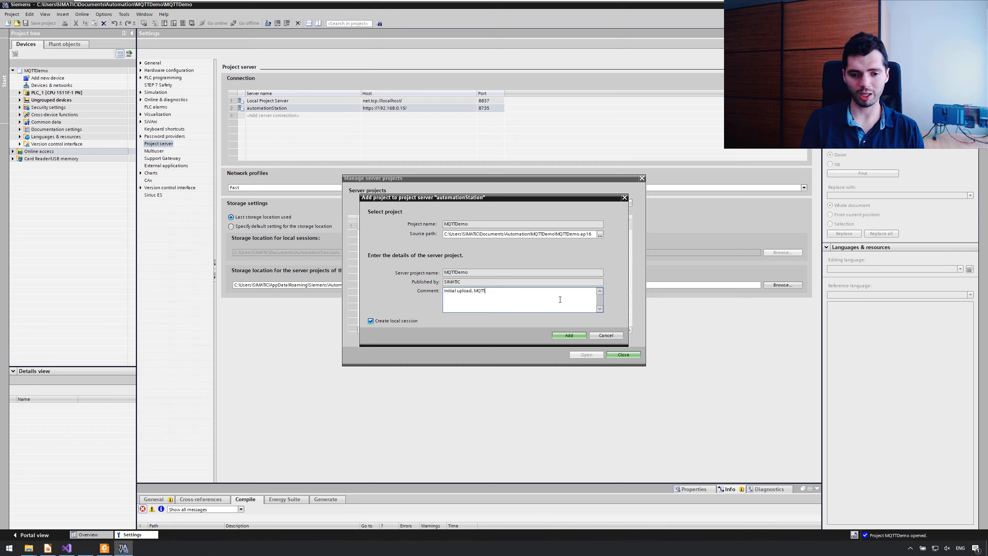
type(" client on S7-1500")
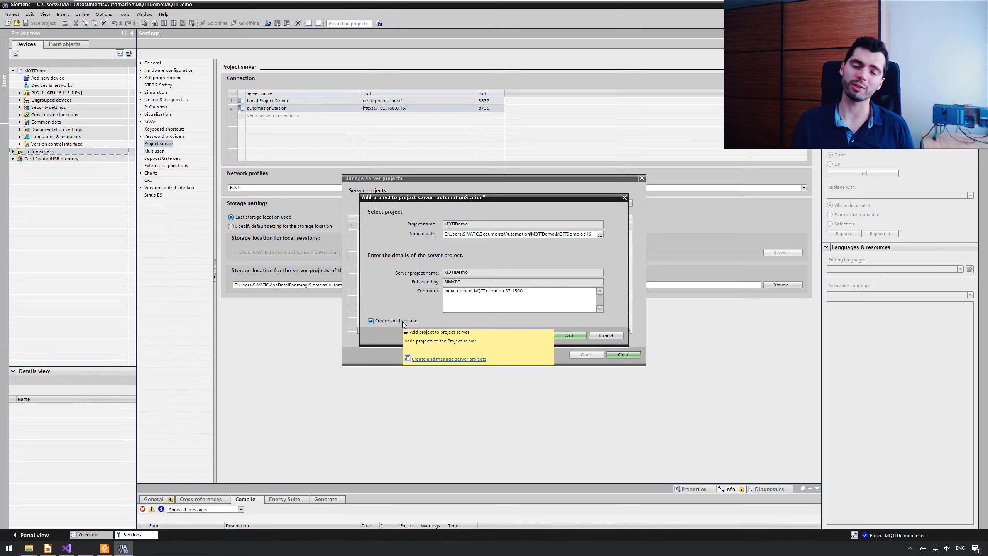
left_click(573, 336)
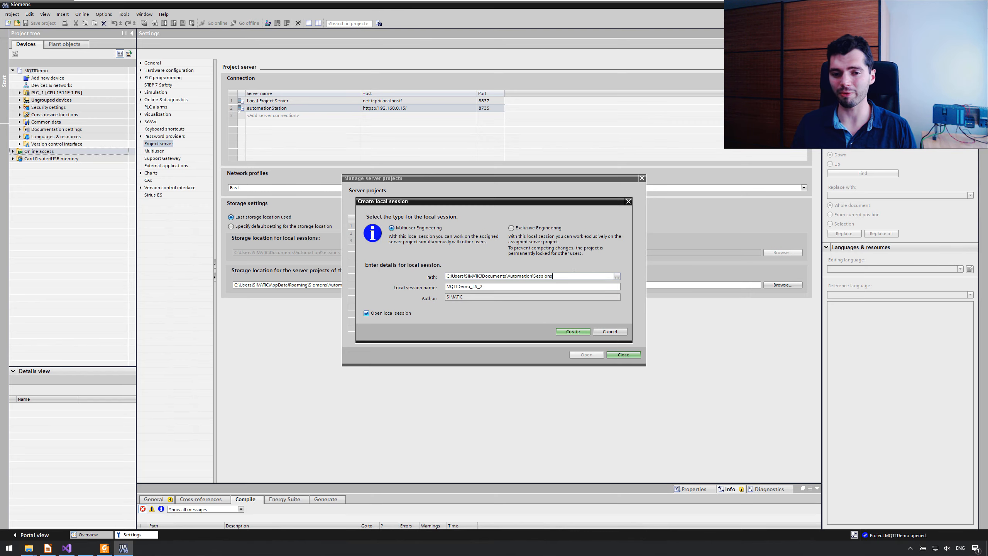
left_click(577, 331)
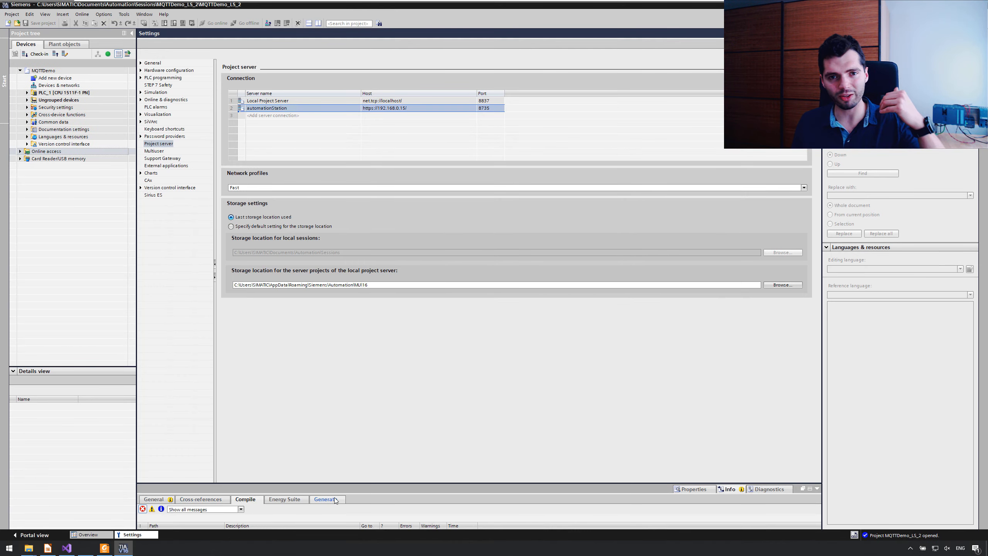
Step: View the project's devices and networks and expand PLC_1 in the project tree to examine its contents
double_click(87, 83)
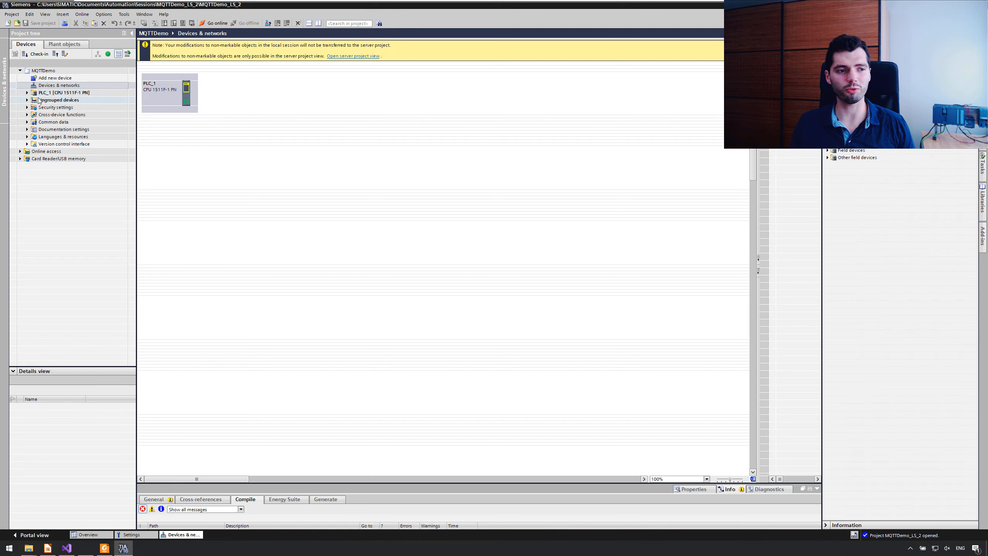
left_click(27, 93)
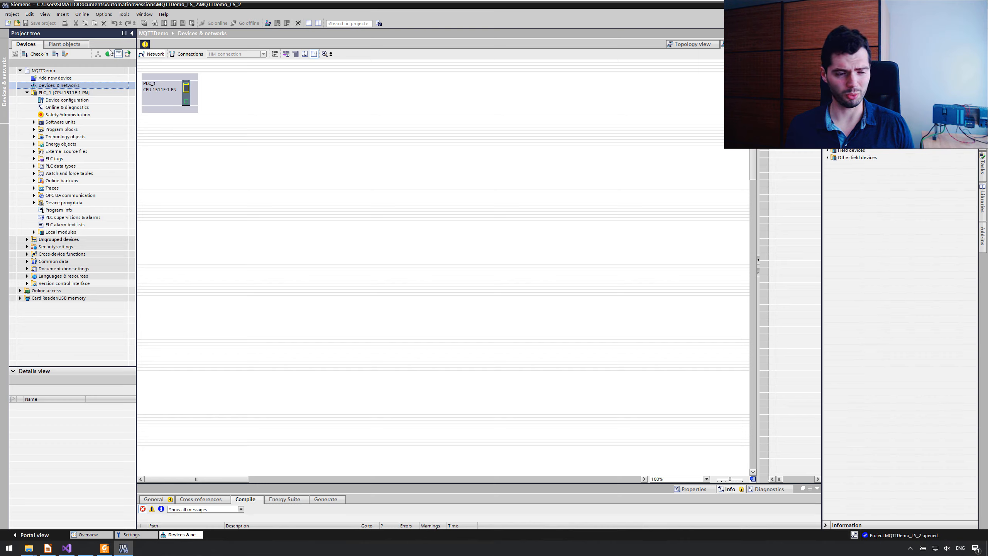
mouse_move(110, 57)
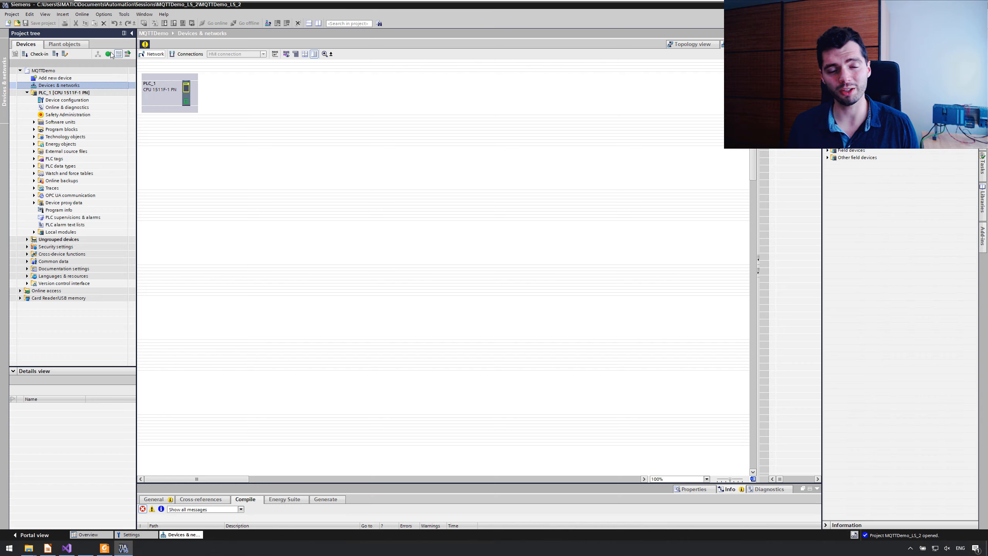
mouse_move(110, 55)
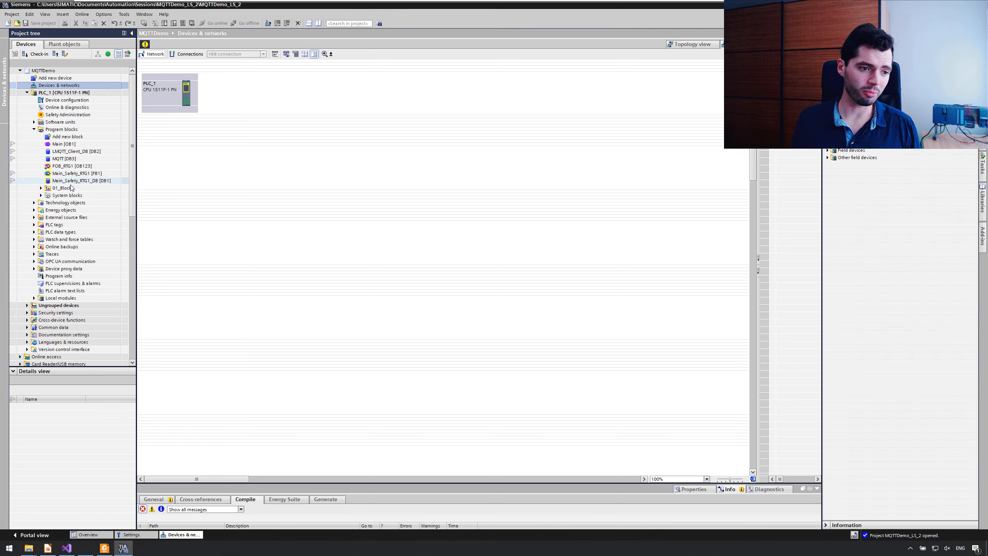
Step: In Network 2 of Main [OB1], insert the line "//Add comment" below the "MQTT".statusID := 0 assignment
double_click(63, 144)
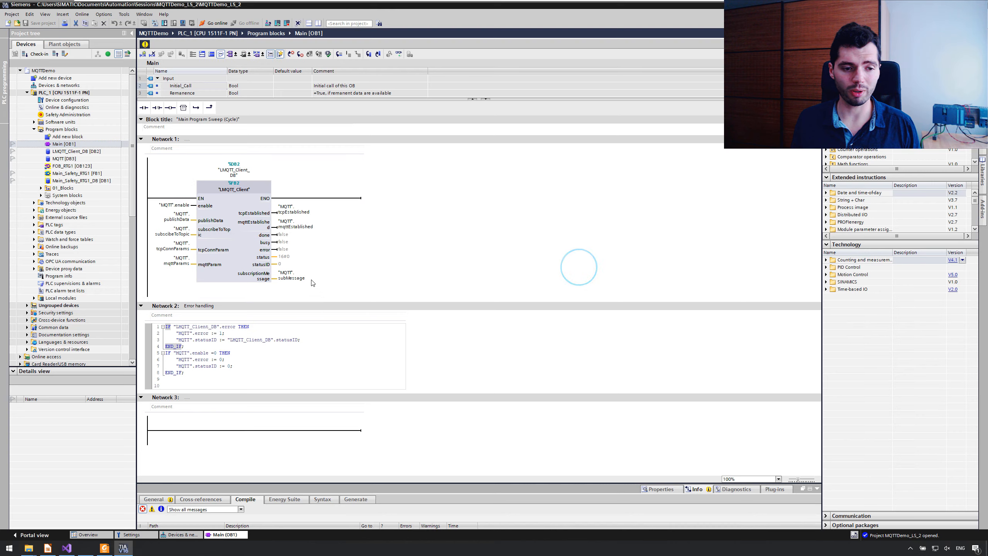
left_click(183, 430)
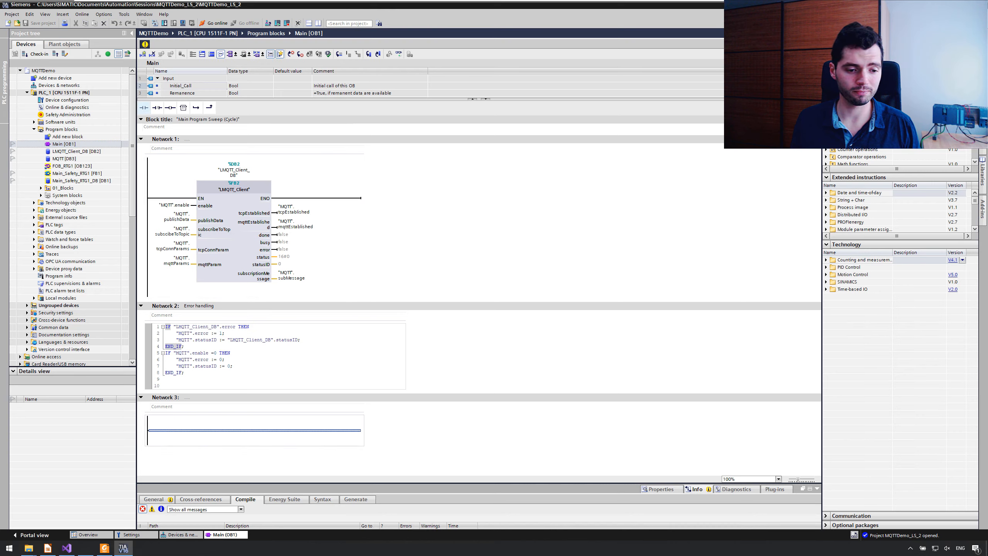
left_click(244, 365)
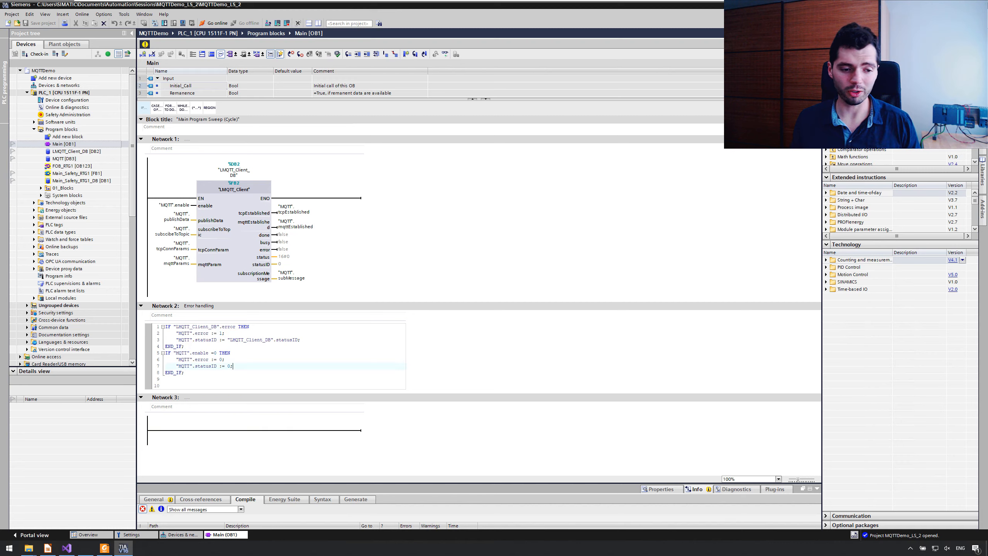
key("Return")
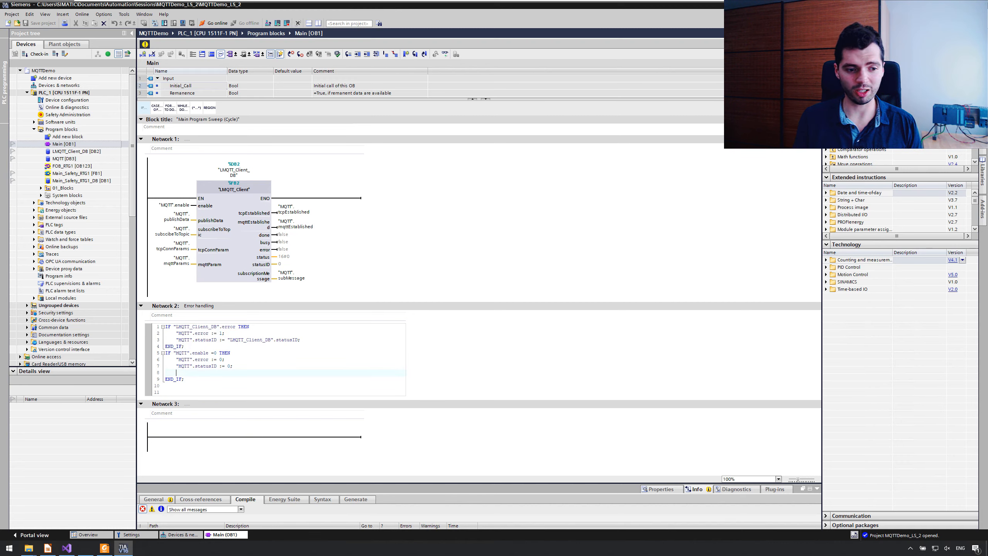
type("//Add comment")
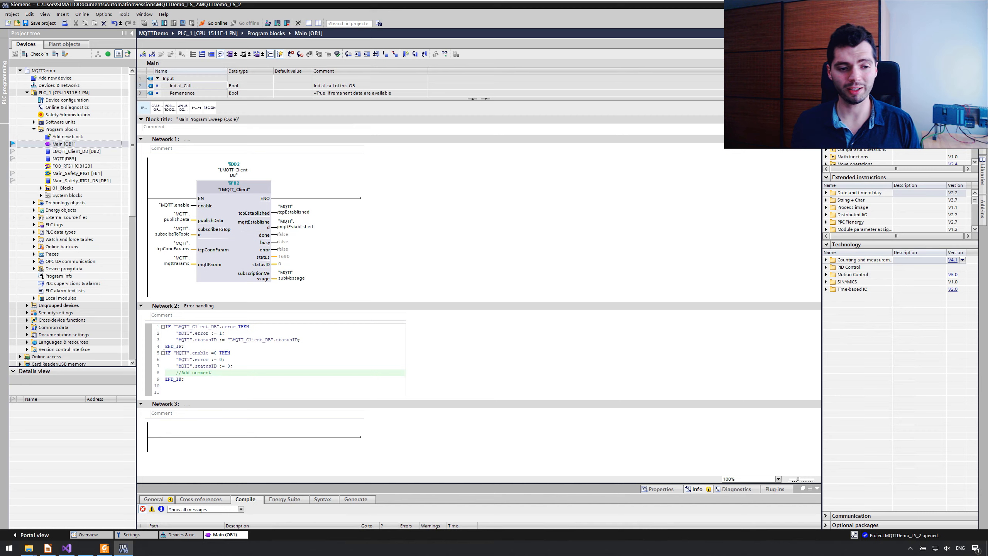
left_click(235, 374)
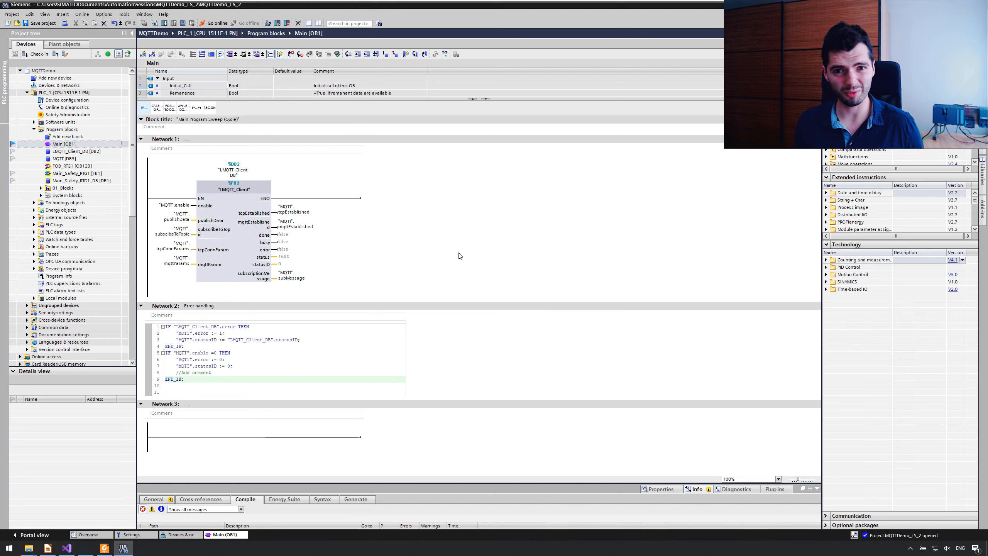
Step: Unmark and re-mark Main [OB1] for check-in, and add a new function named Block_1 to the program blocks
left_click(14, 143)
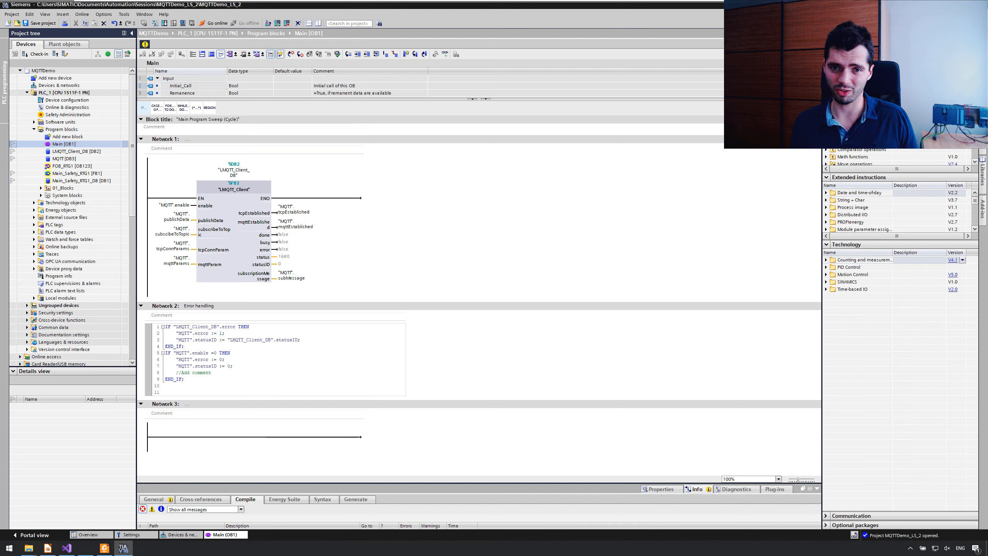
left_click(13, 143)
double_click(52, 136)
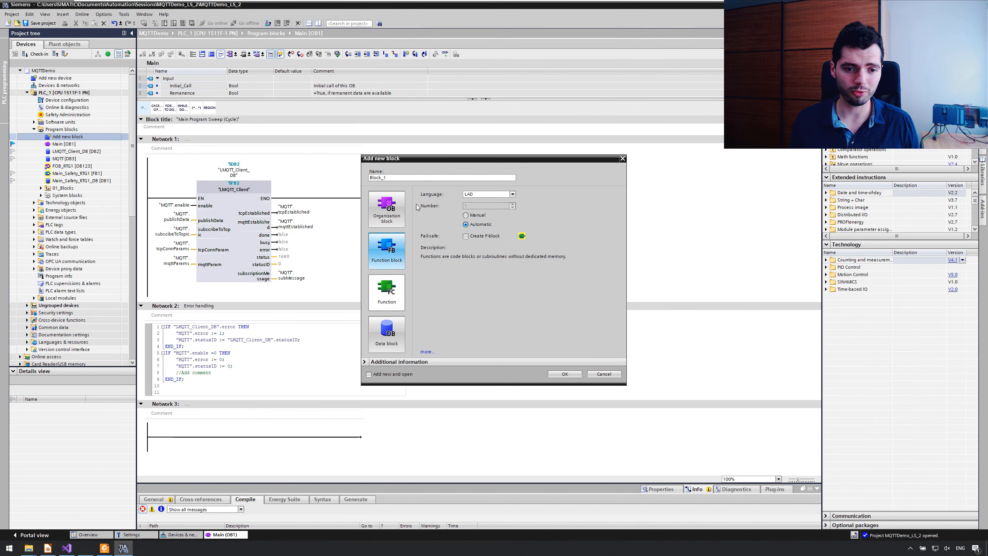
left_click(567, 373)
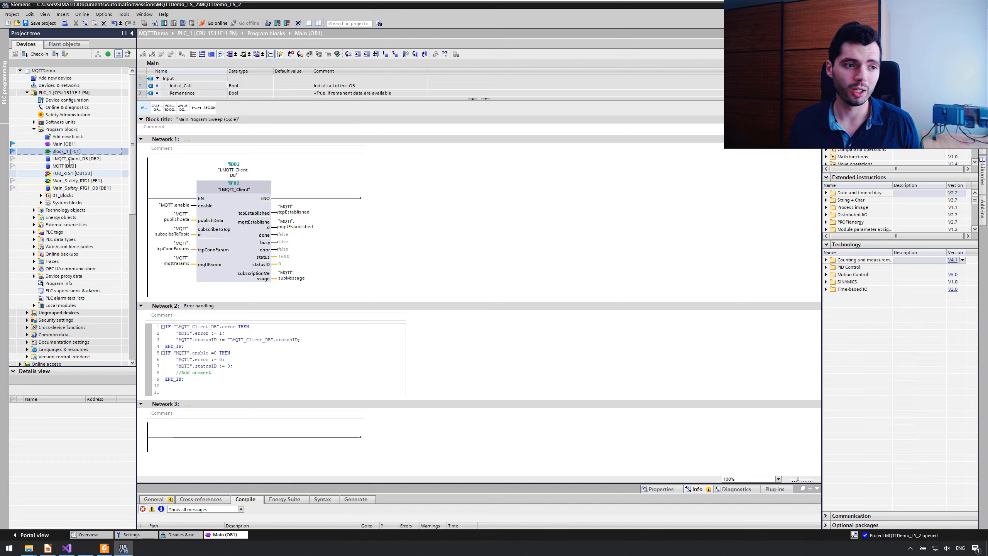
Step: Open the check-in of marked changes and enter the comment "Updated code in Main for added diagnostics, added new block for motion control"
left_click(35, 56)
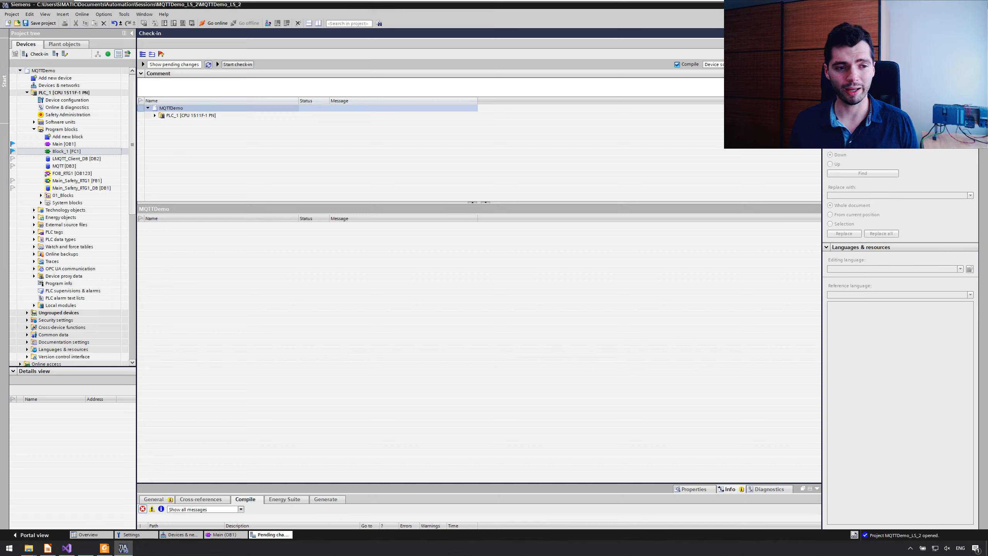
left_click(189, 81)
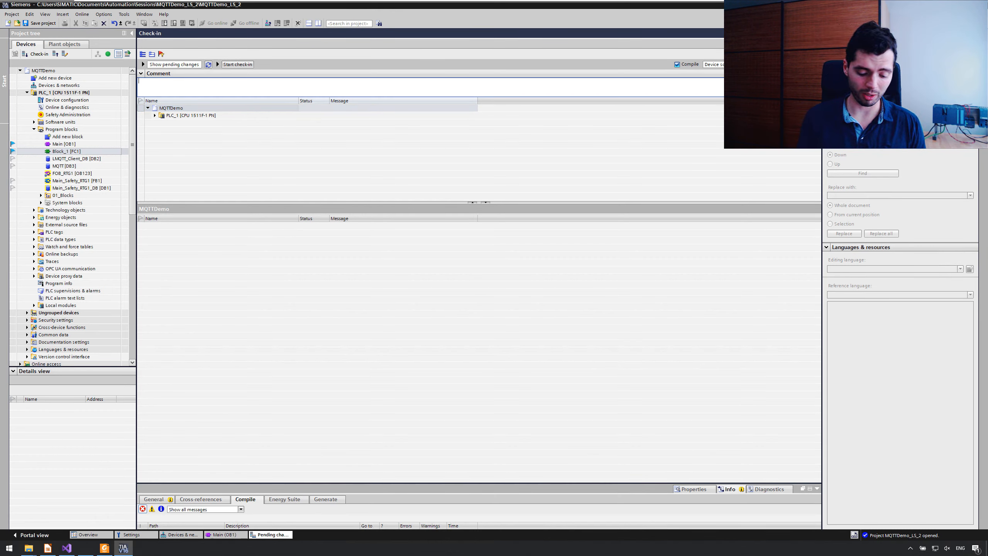
type("Update")
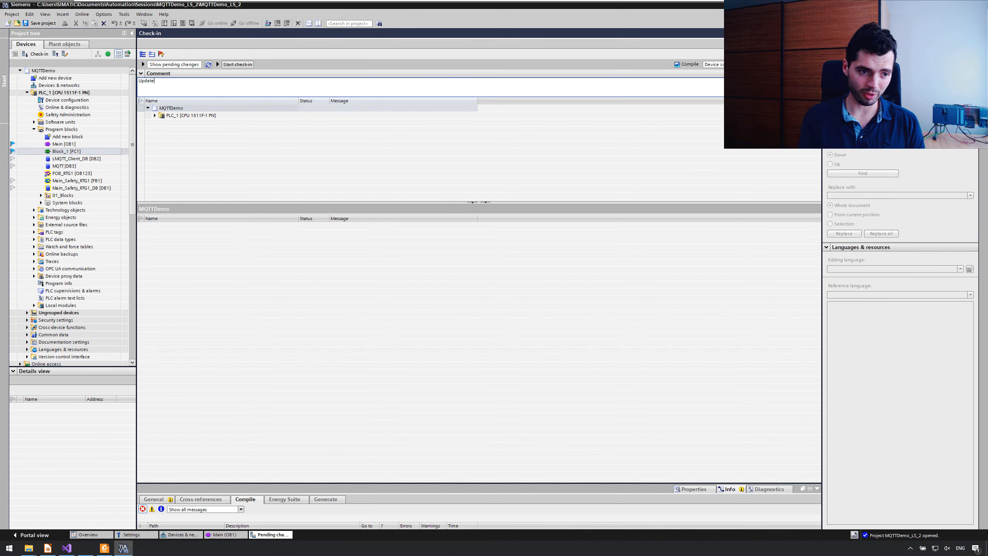
type("d code in ")
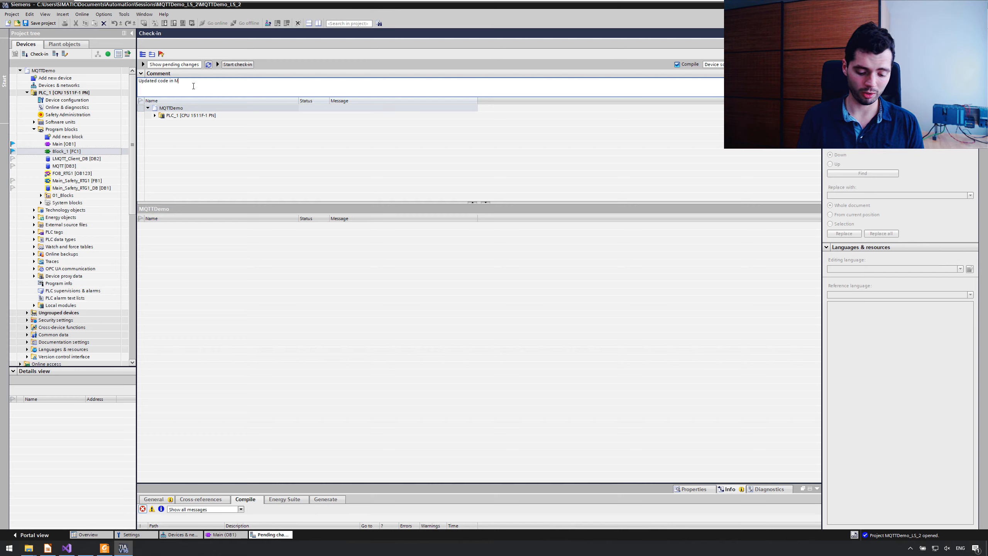
type("Main for added diagnos")
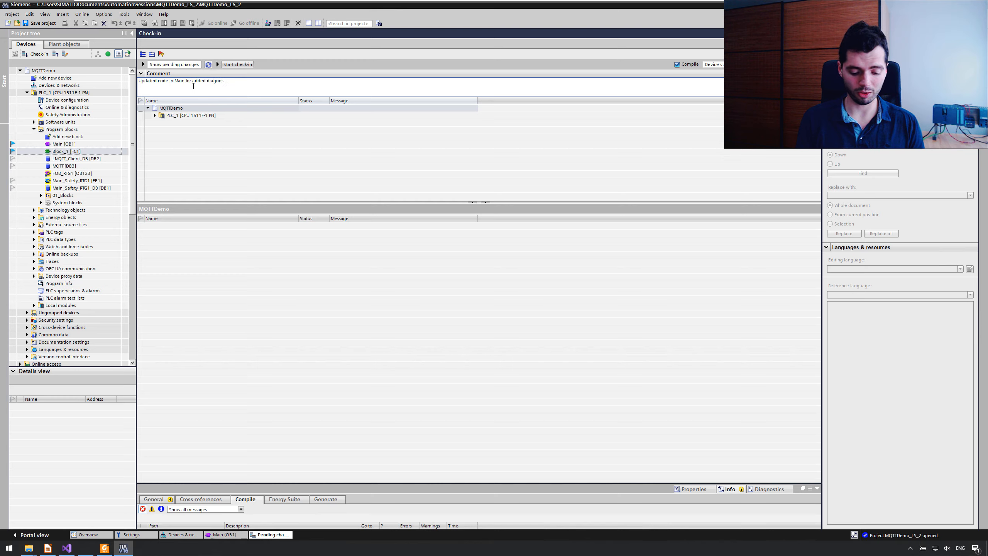
type("tics, added new b")
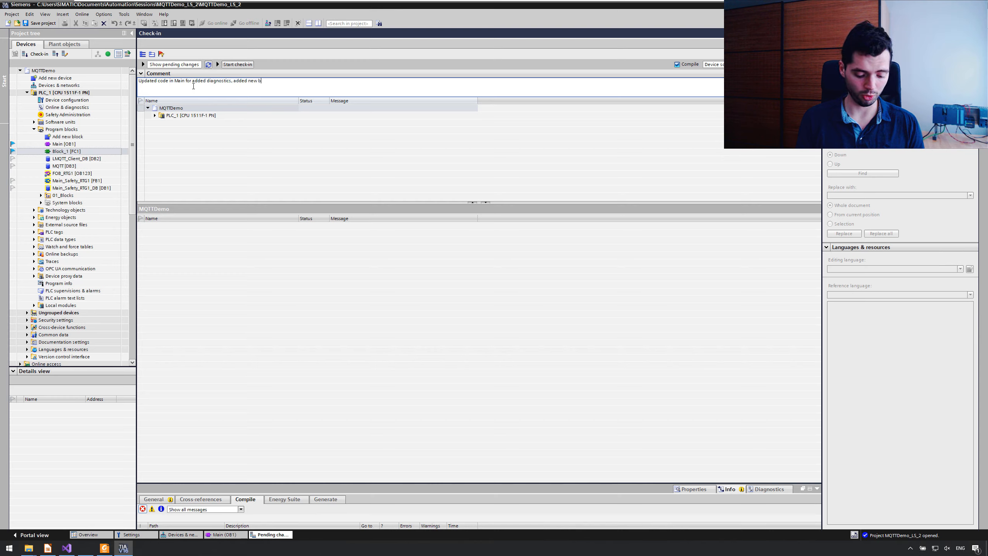
type("lock for motion c")
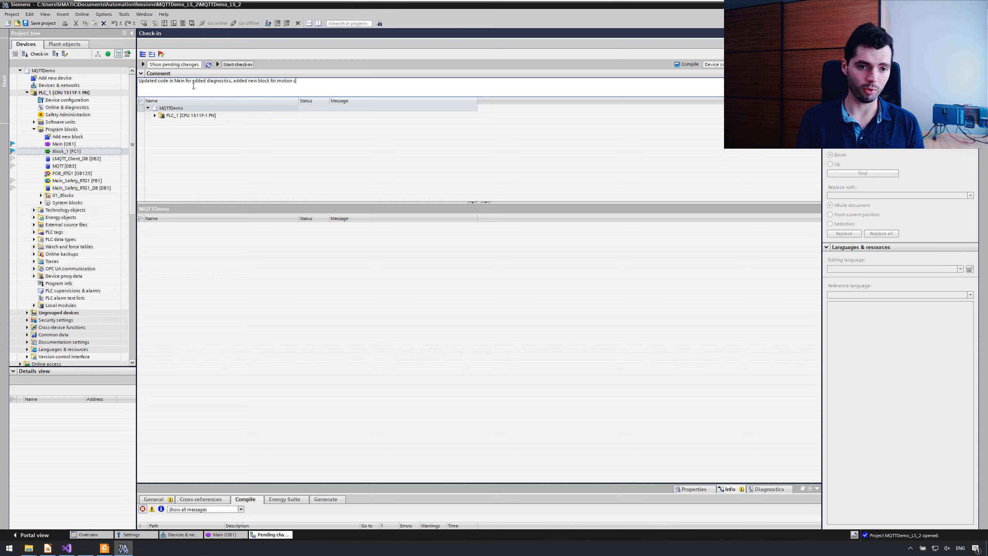
type("ontrol")
left_click(228, 126)
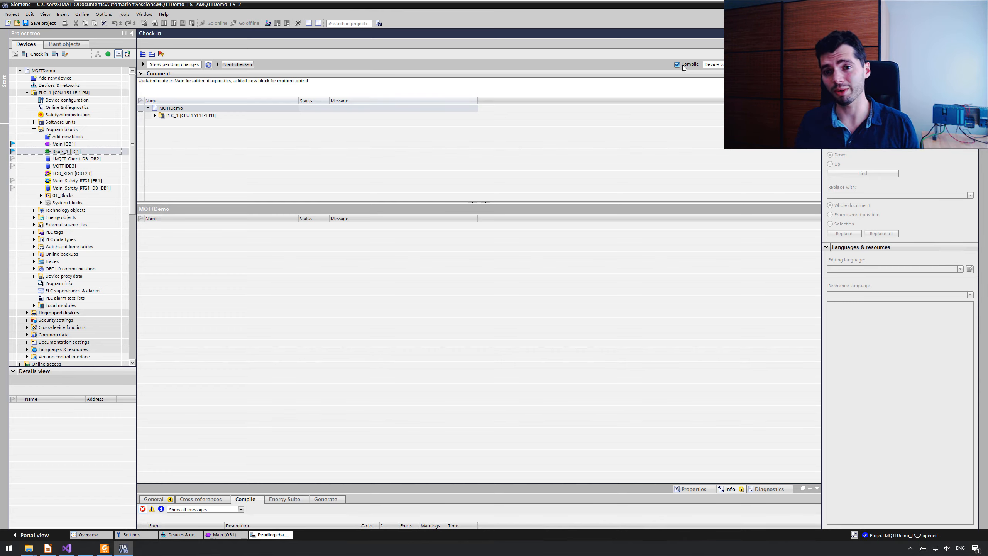
Step: Run the check-in of the marked changes and let the server data overwrite the local session
left_click(241, 65)
left_click(511, 292)
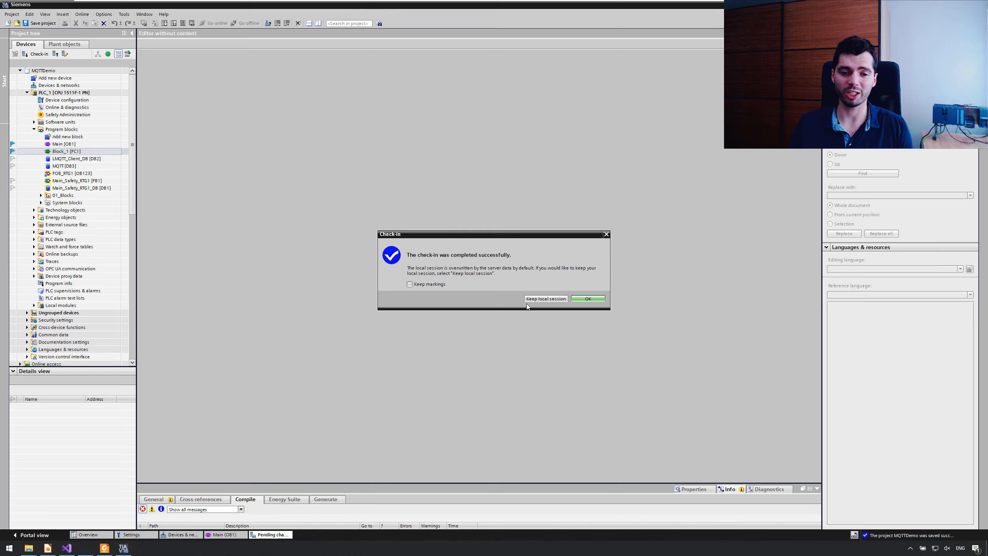
left_click(588, 298)
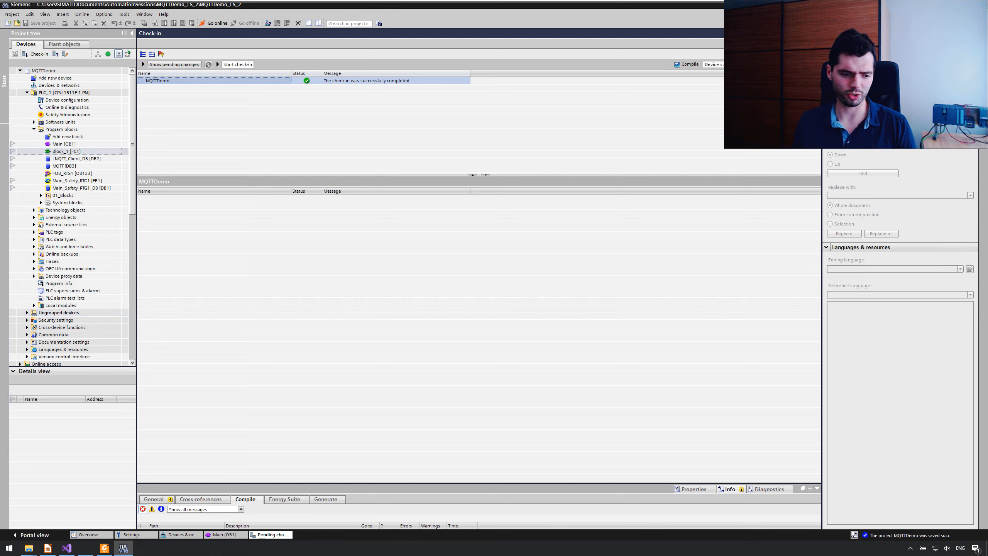
Step: Launch TIA Project Server V16 – Administration and move its window clear of the project tree
left_click(9, 548)
left_click(10, 547)
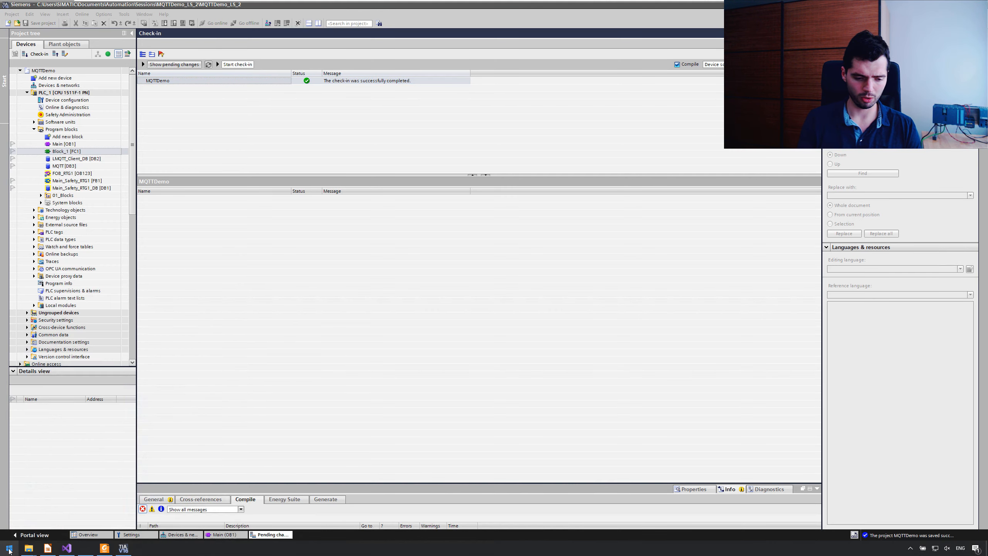
left_click(9, 548)
type("administr")
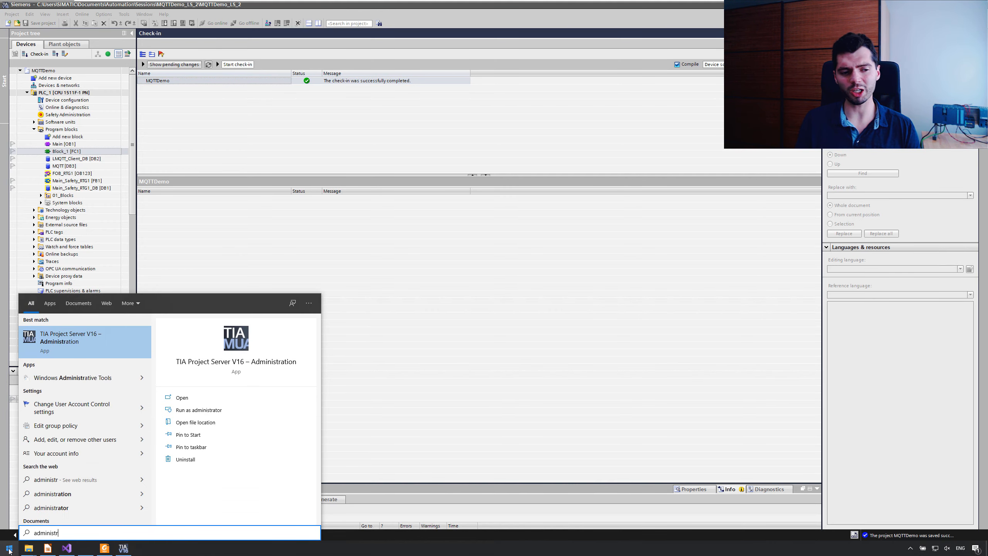
key("Return")
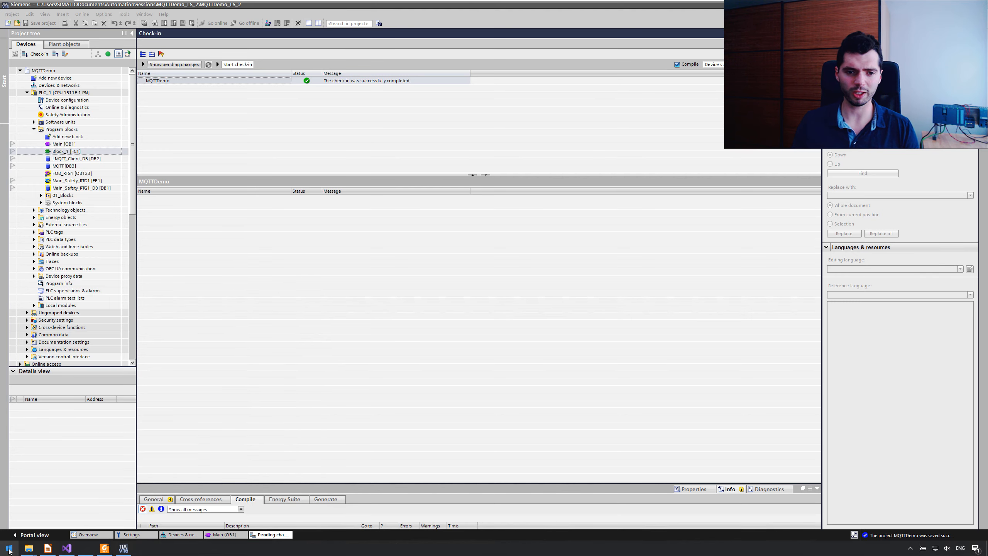
left_click_drag(254, 41, 709, 160)
Step: Add a server connection to 192.168.0.15 on port 8735 over Https and accept the server certificate
double_click(544, 195)
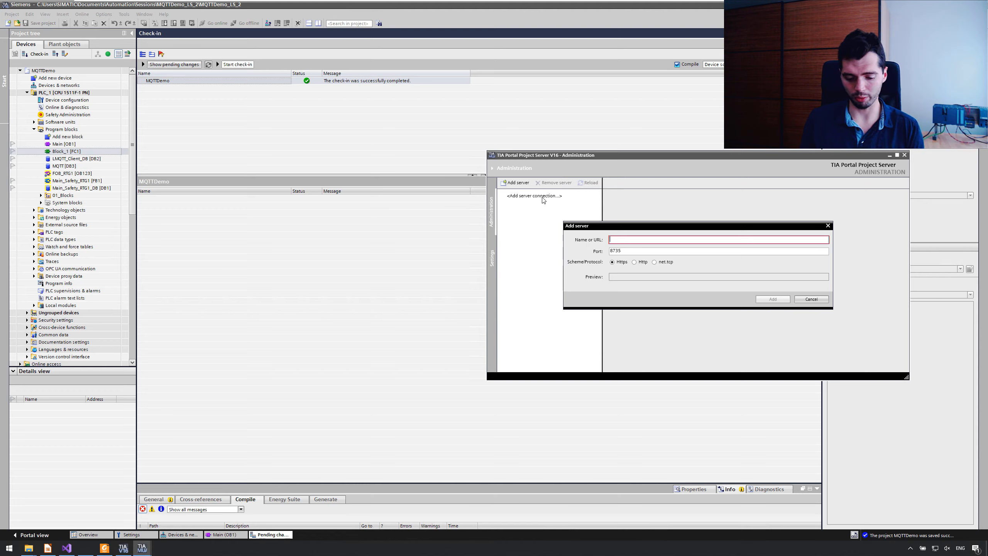
type("192.168.0.15")
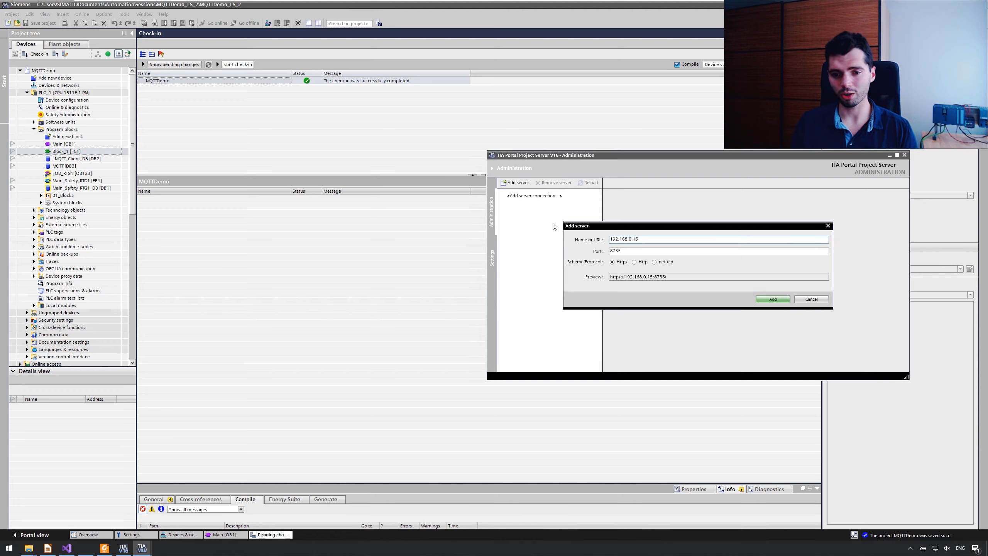
left_click(772, 298)
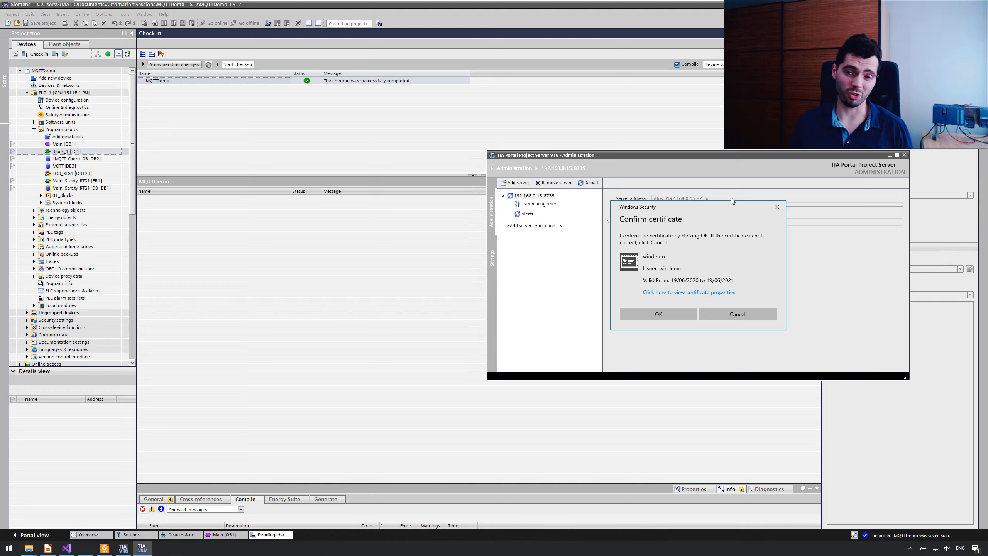
left_click(652, 317)
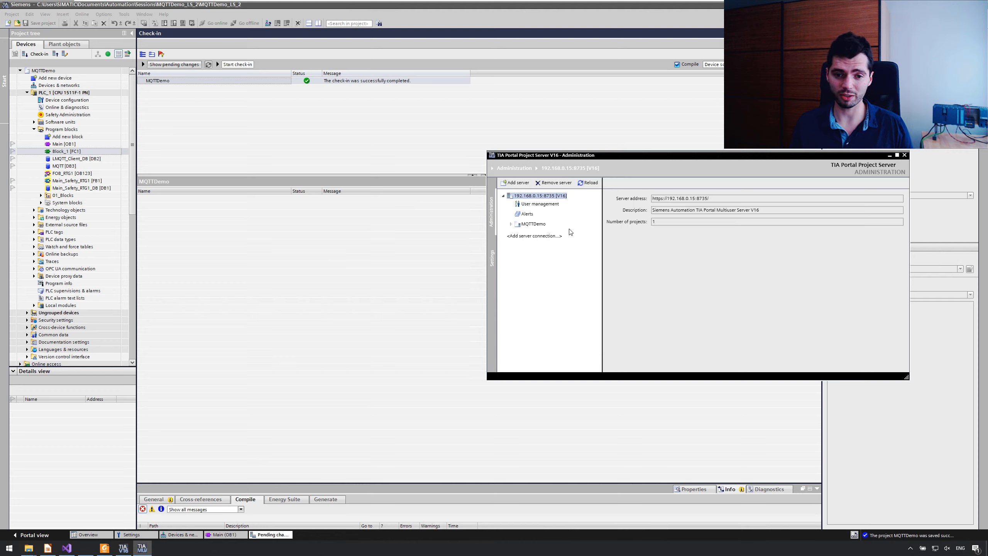
Step: Examine the server's user management roles and the user selection for adding a manager, without adding anyone
left_click(532, 205)
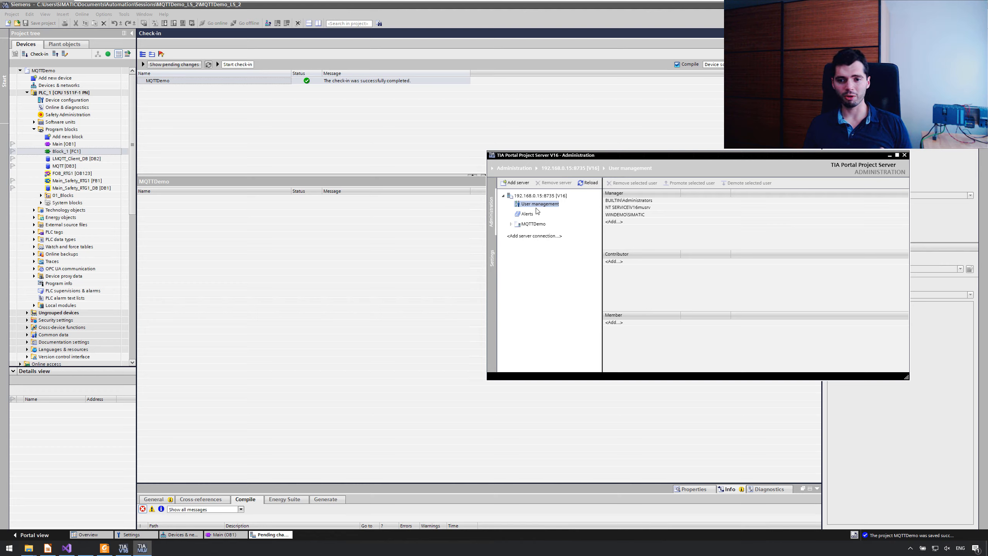
left_click(633, 222)
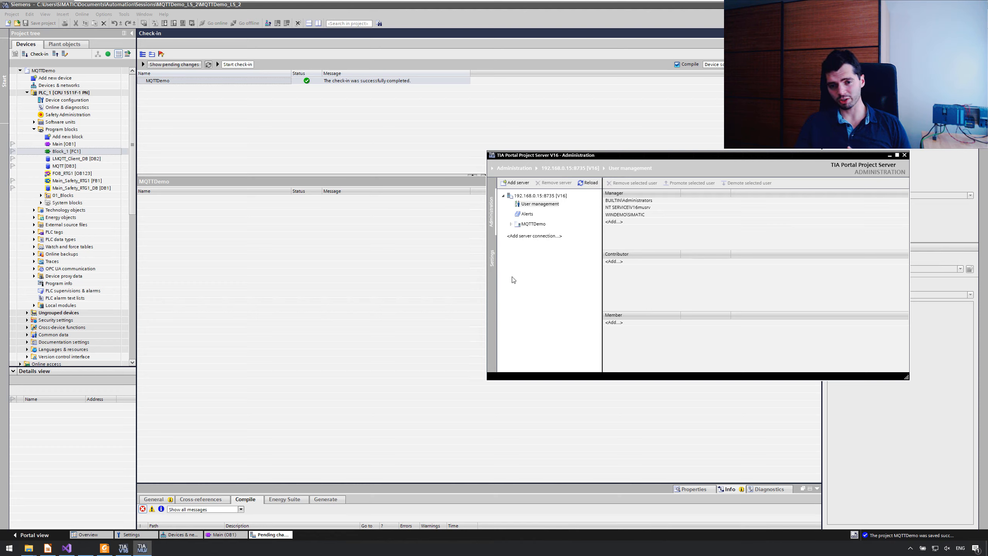
left_click(636, 254)
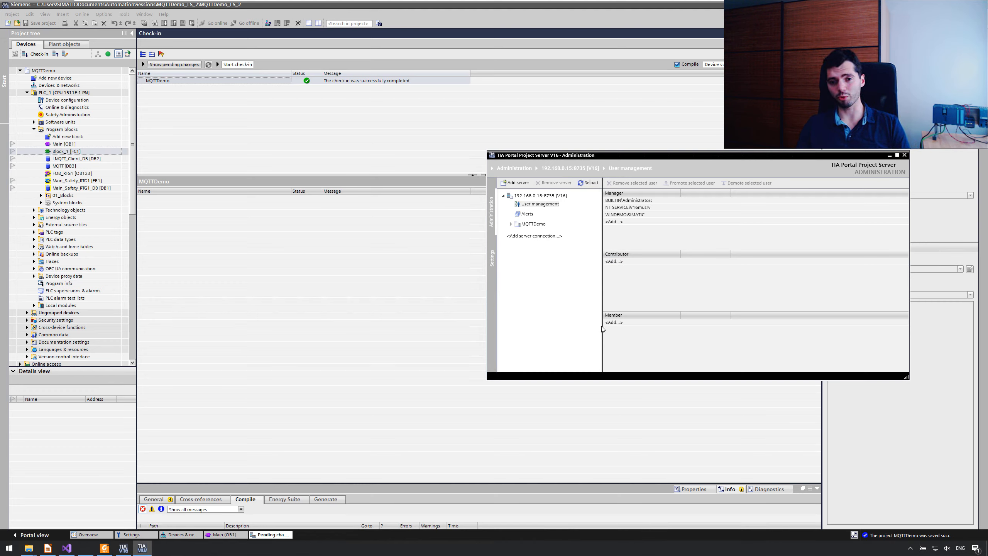
left_click(670, 216)
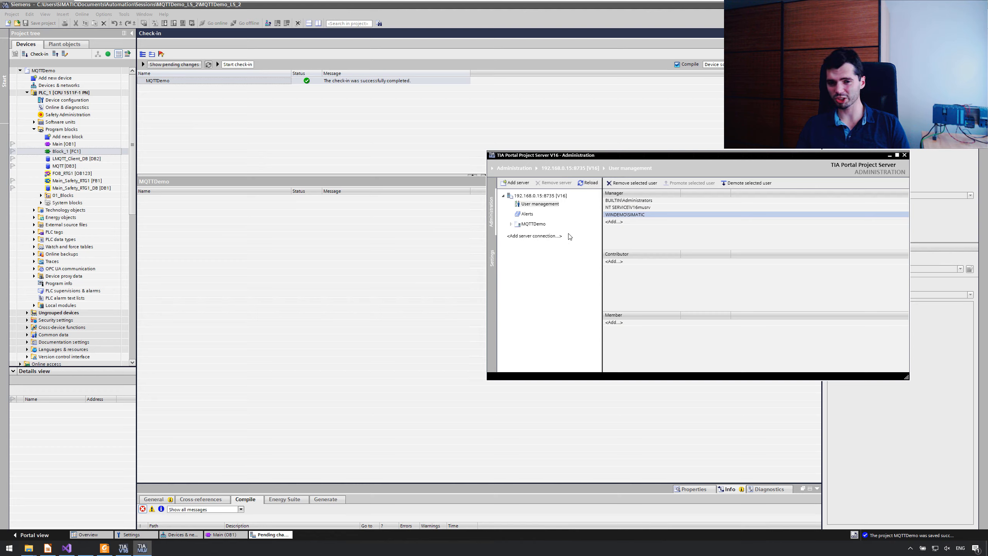
left_click(614, 222)
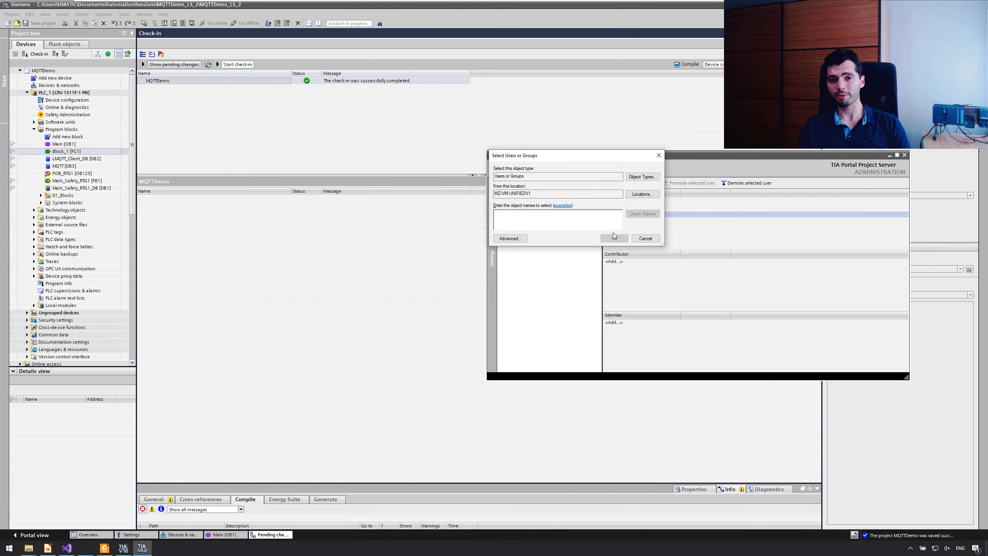
left_click(636, 235)
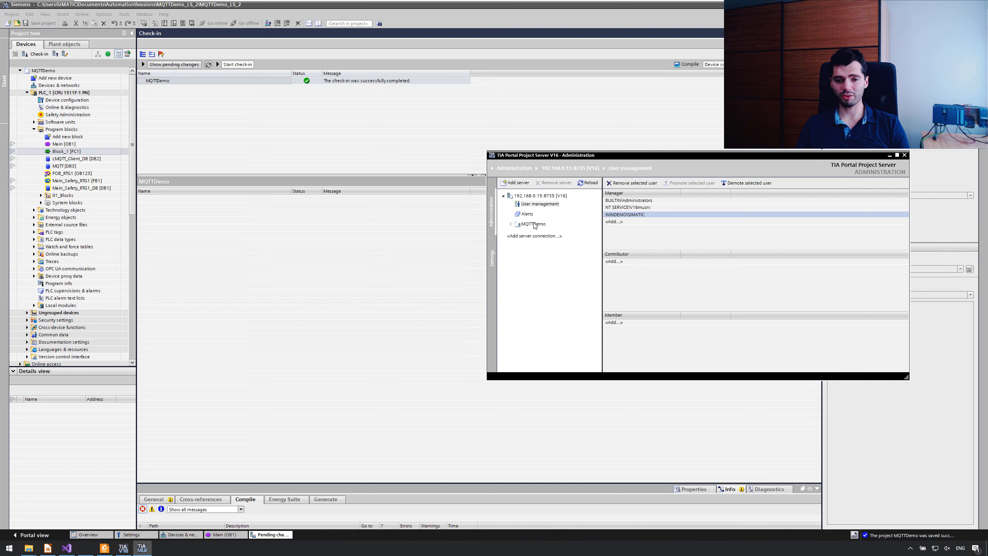
Step: Examine the MQTTDemo server project's details, including its comment and who last edited it
left_click(534, 224)
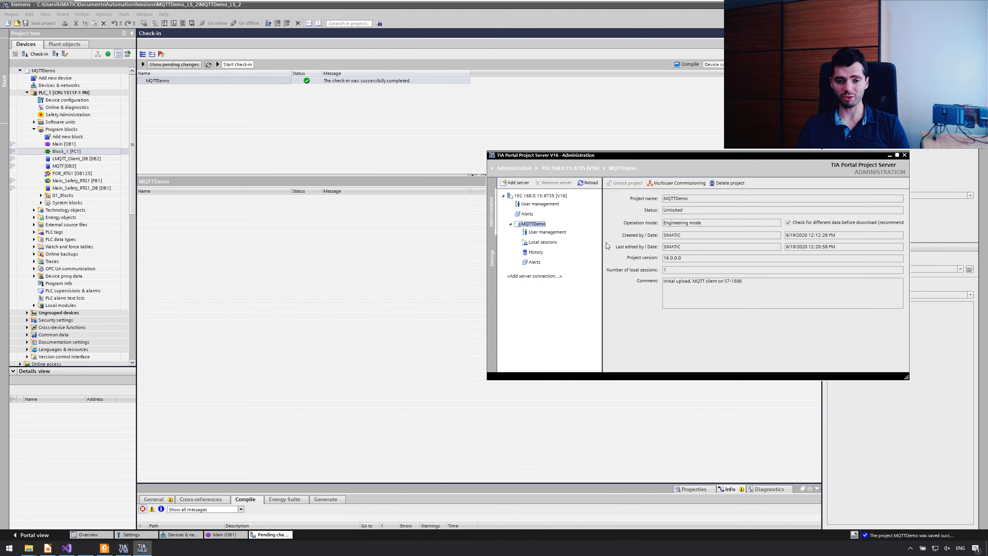
left_click(510, 225)
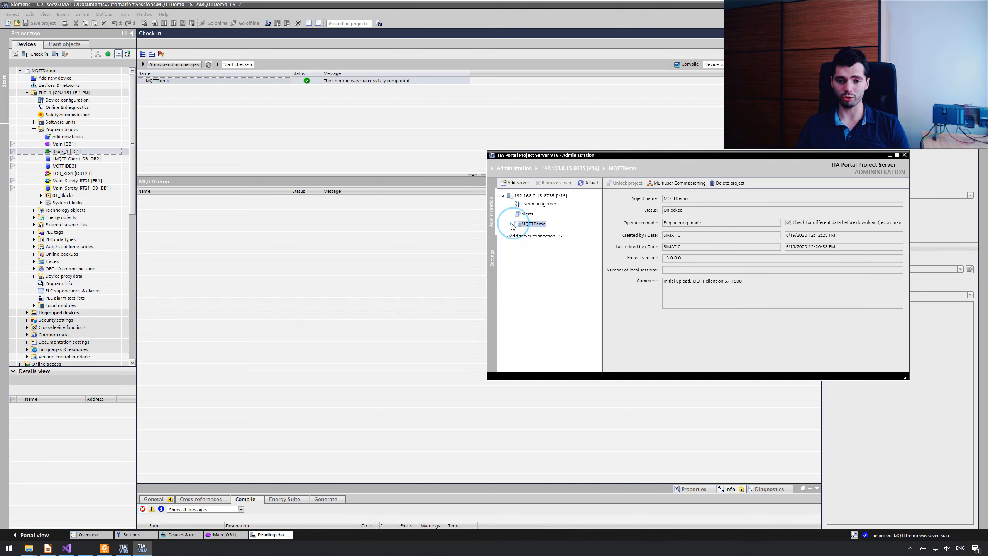
left_click(510, 224)
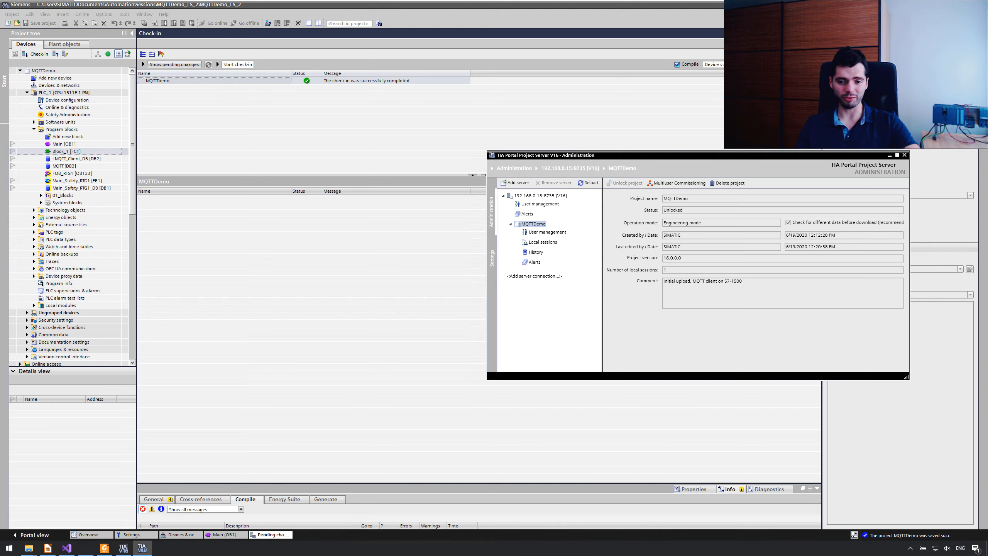
left_click_drag(757, 280, 662, 280)
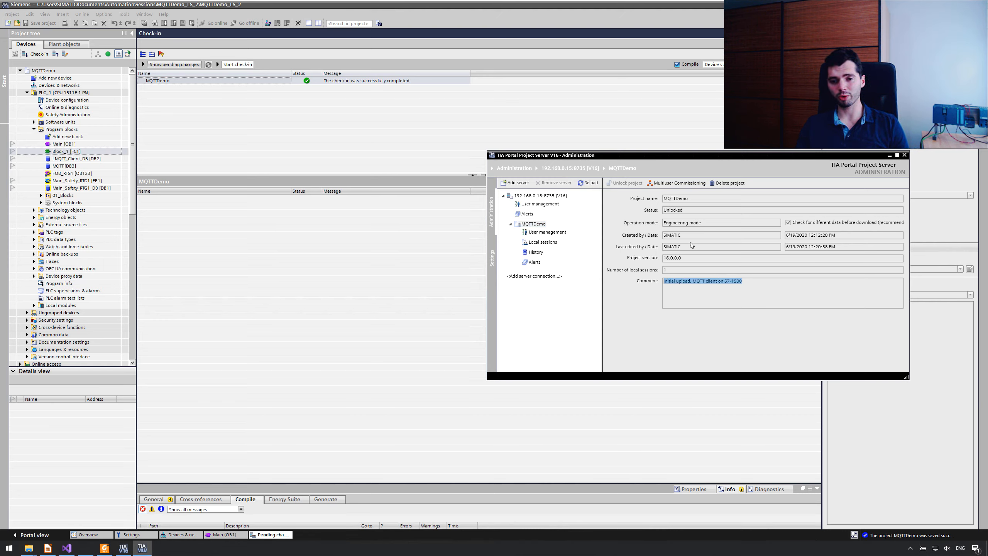
left_click_drag(681, 246, 667, 246)
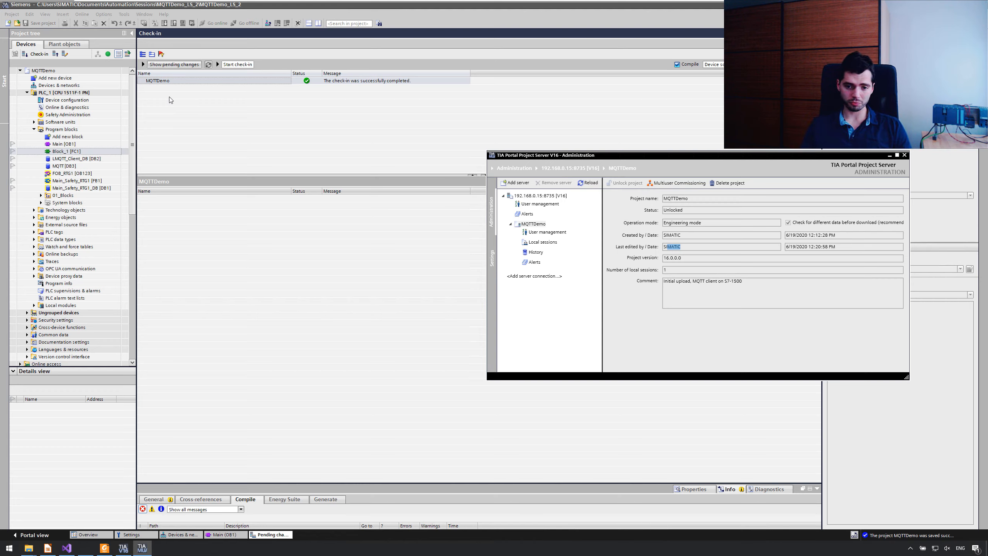
Step: View MQTTDemo's local sessions and its revision history, widening the administration window to show all history columns
left_click(549, 242)
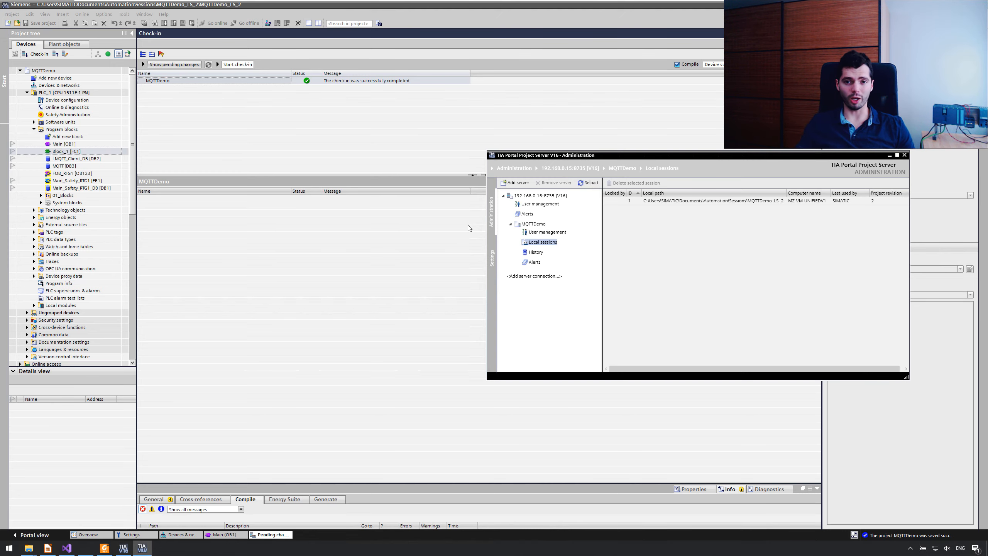
left_click(532, 252)
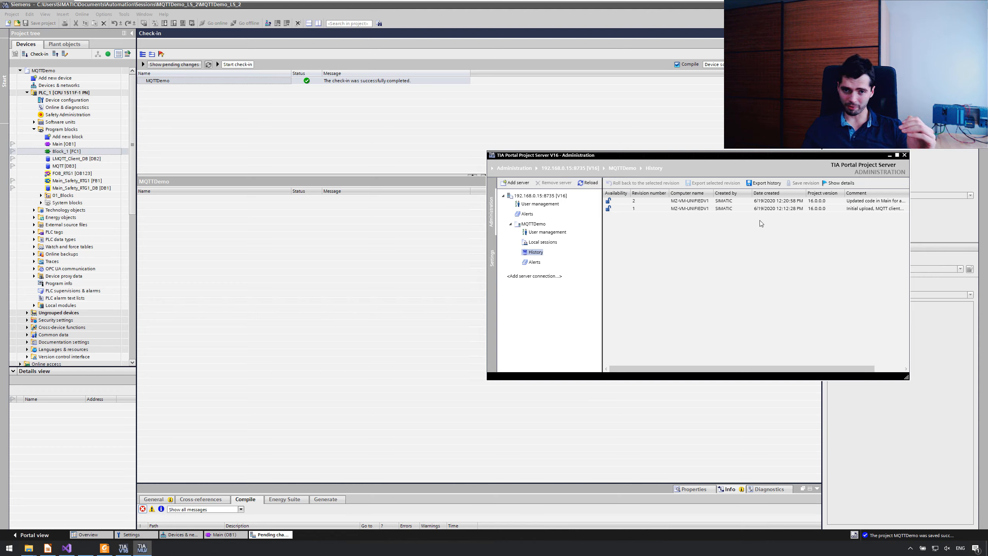
left_click_drag(909, 233, 975, 230)
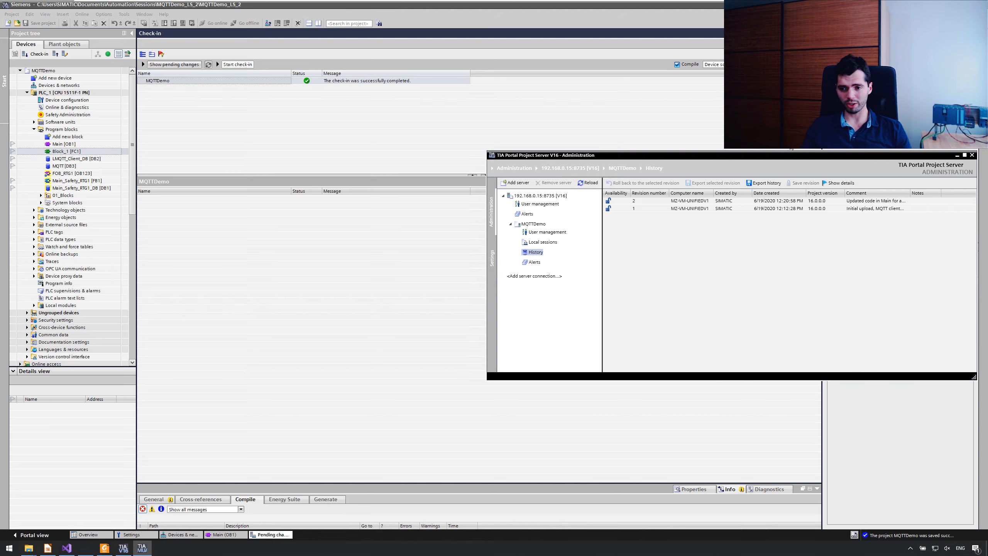
Step: Save revision 2 of MQTTDemo in the history with the note "Major revision. It works!"
left_click(644, 202)
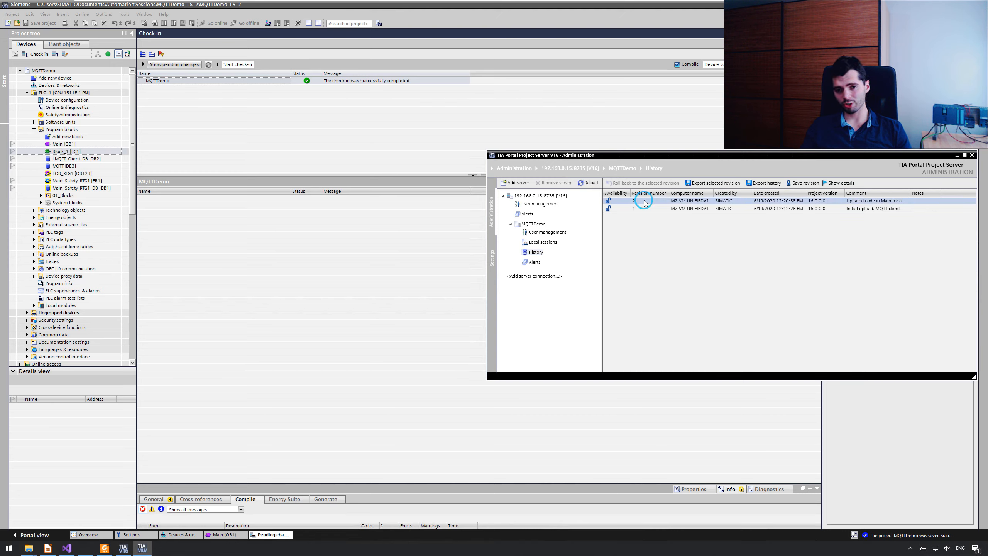
left_click(803, 183)
left_click(748, 281)
type("Major revision")
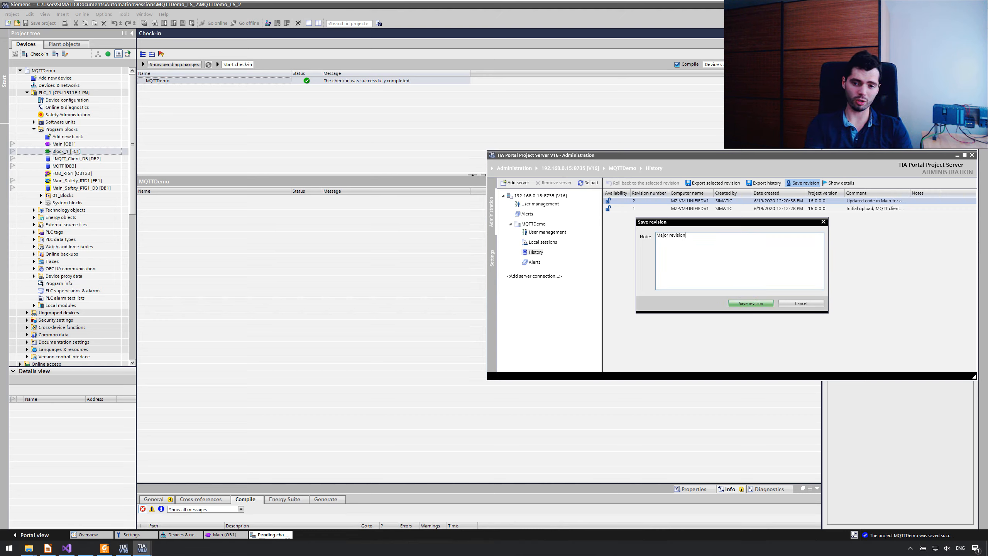
type(". It works!")
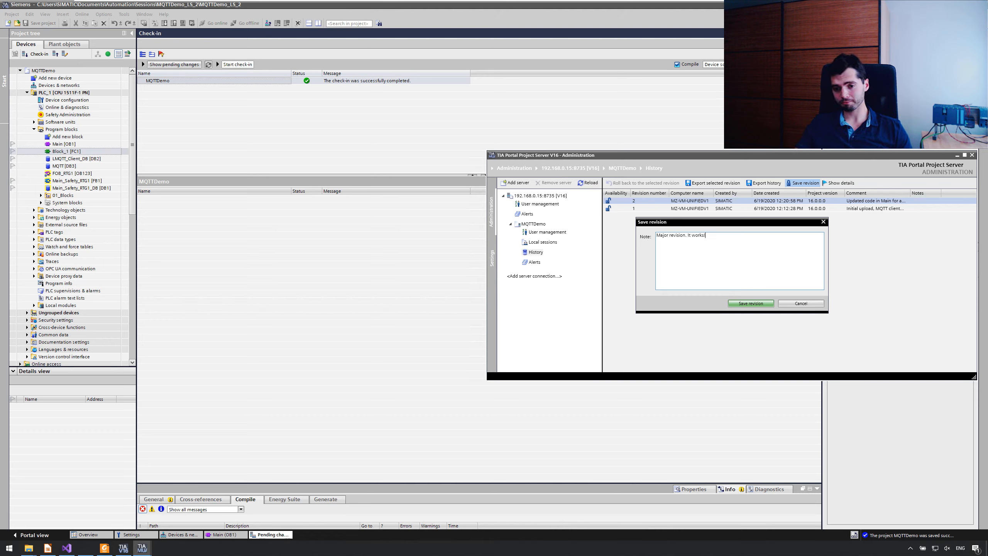
left_click(754, 304)
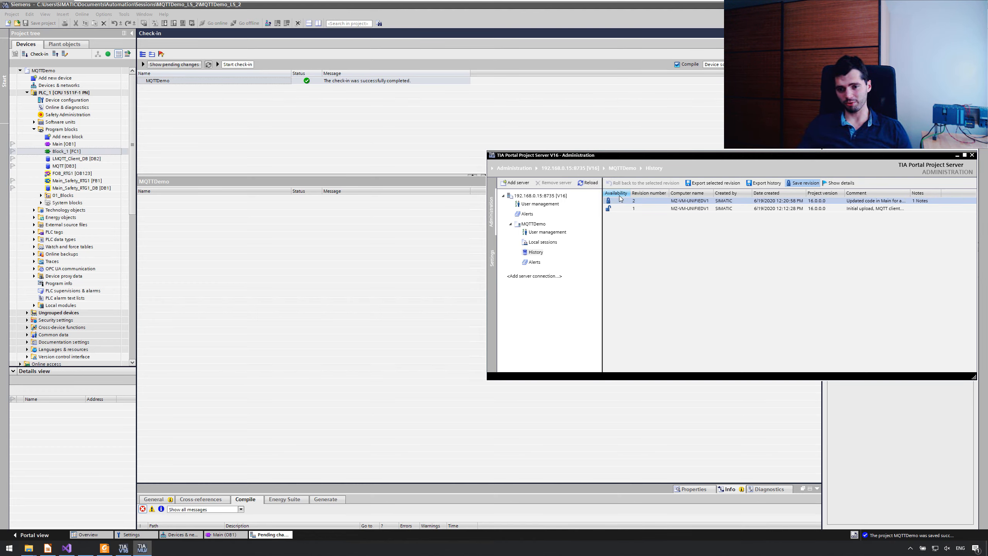
Step: Examine revision 2's details and its changed objects, widening the type column to read each object's type
left_click_drag(845, 160, 744, 152)
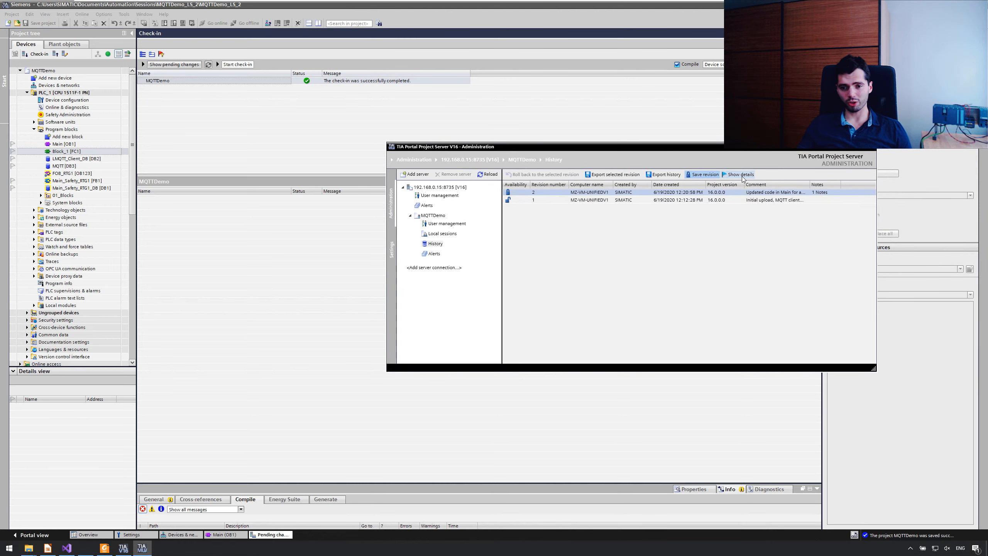
left_click(738, 174)
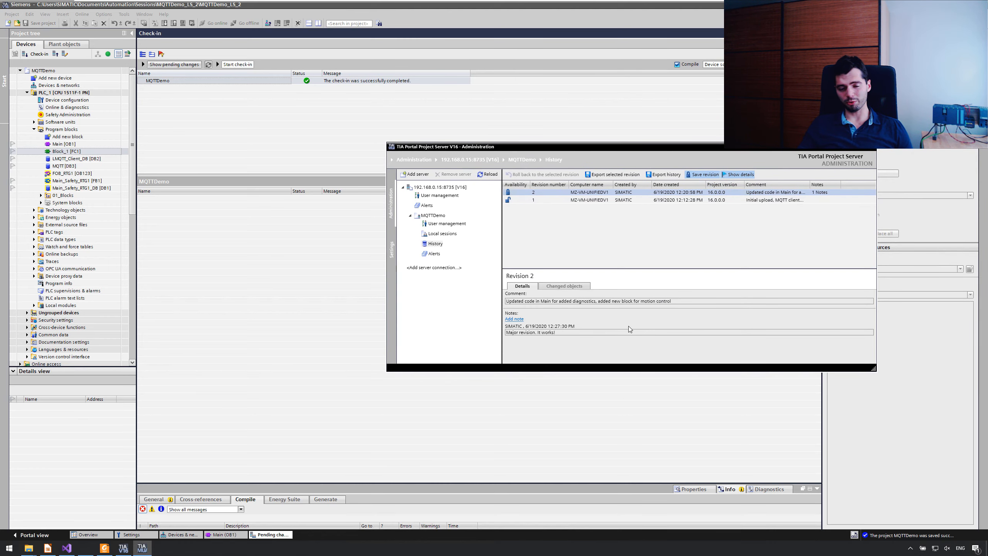
left_click(563, 285)
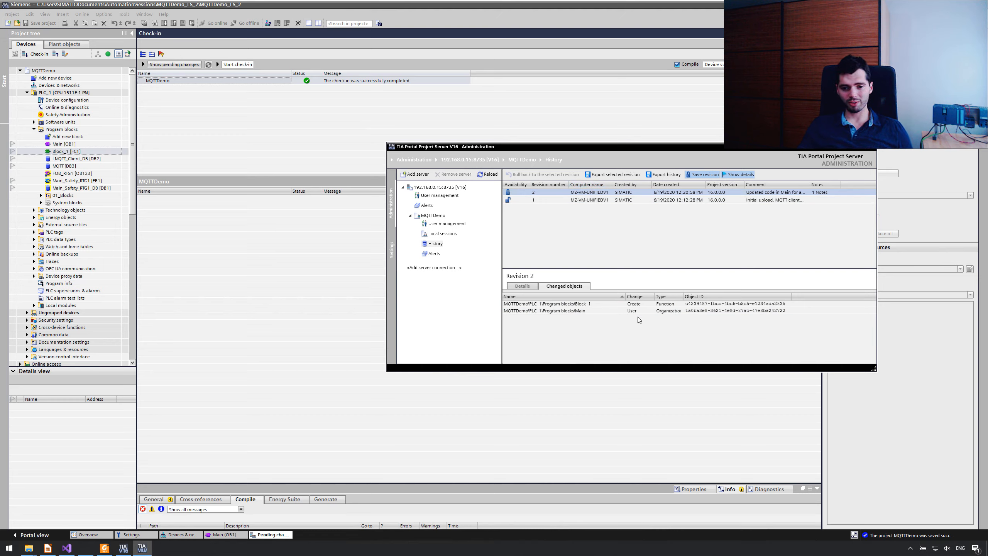
left_click(579, 311)
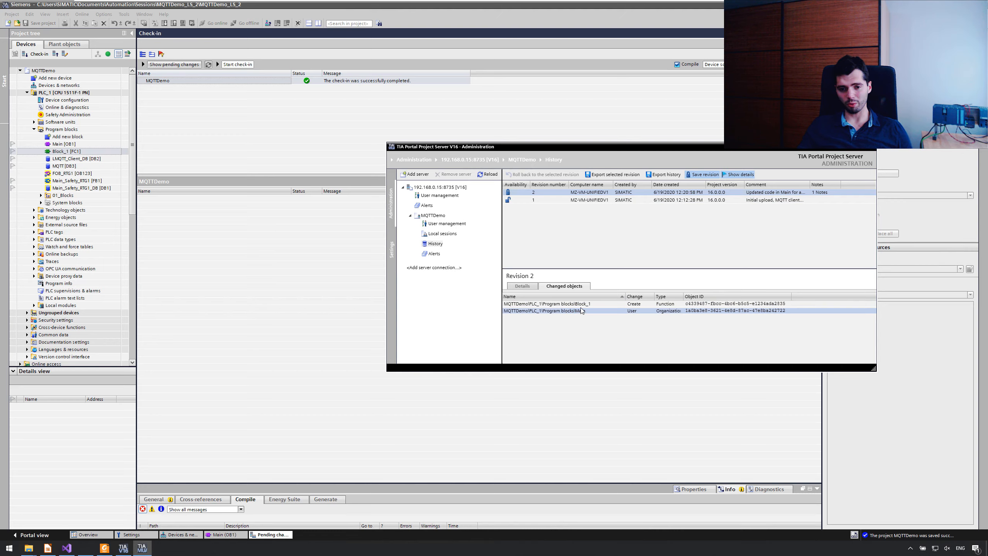
left_click_drag(683, 295, 742, 294)
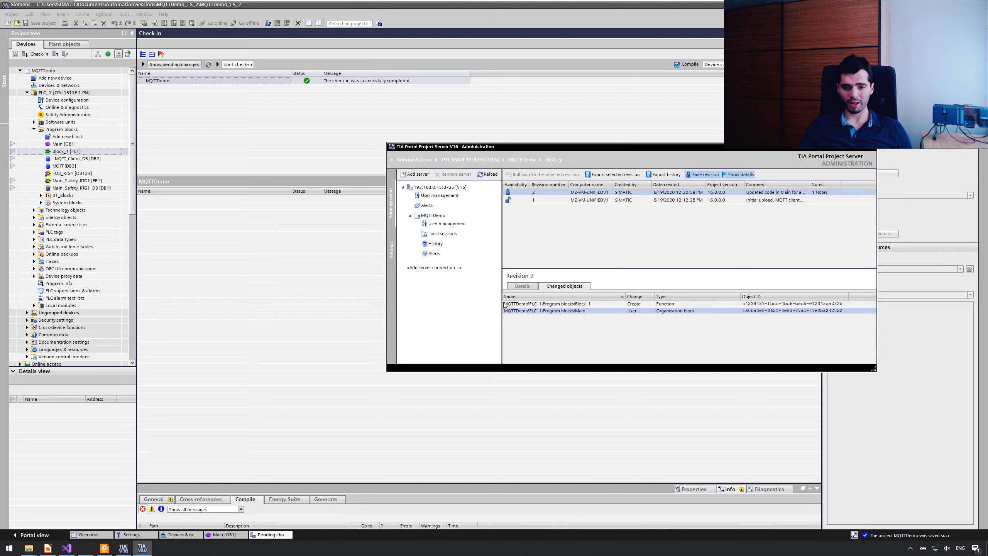
left_click(641, 304)
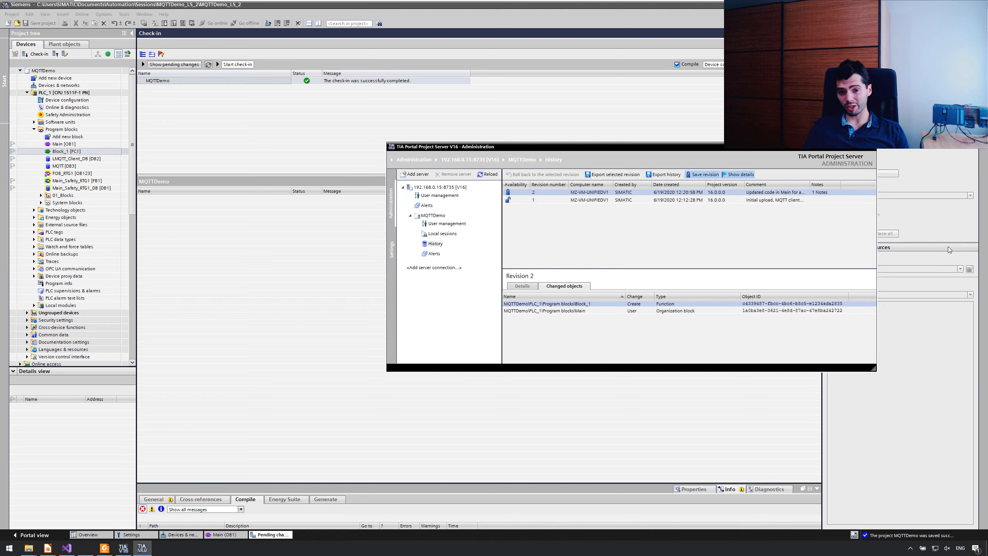
Step: Look at the export dialogs for the project history and for revision 2 without exporting anything
left_click(657, 175)
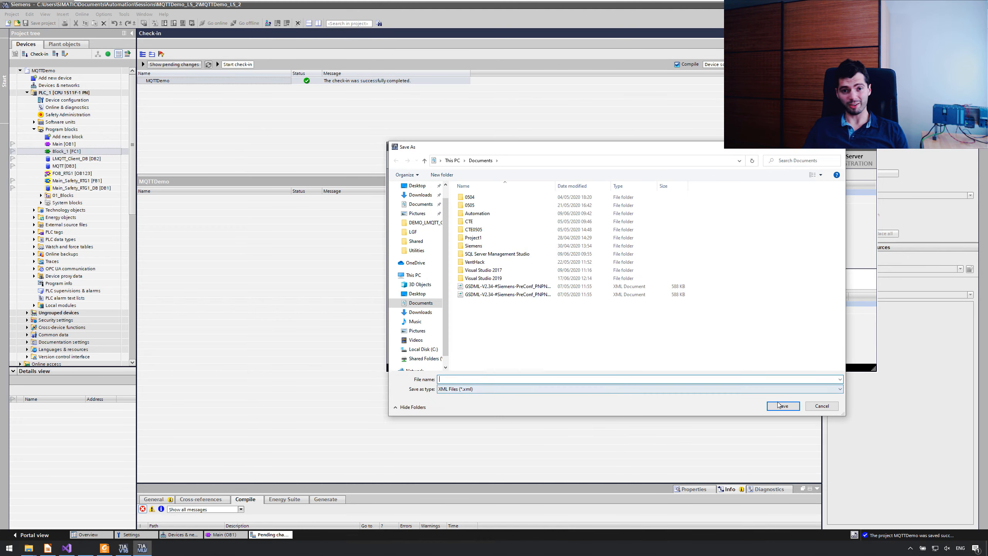
left_click(818, 408)
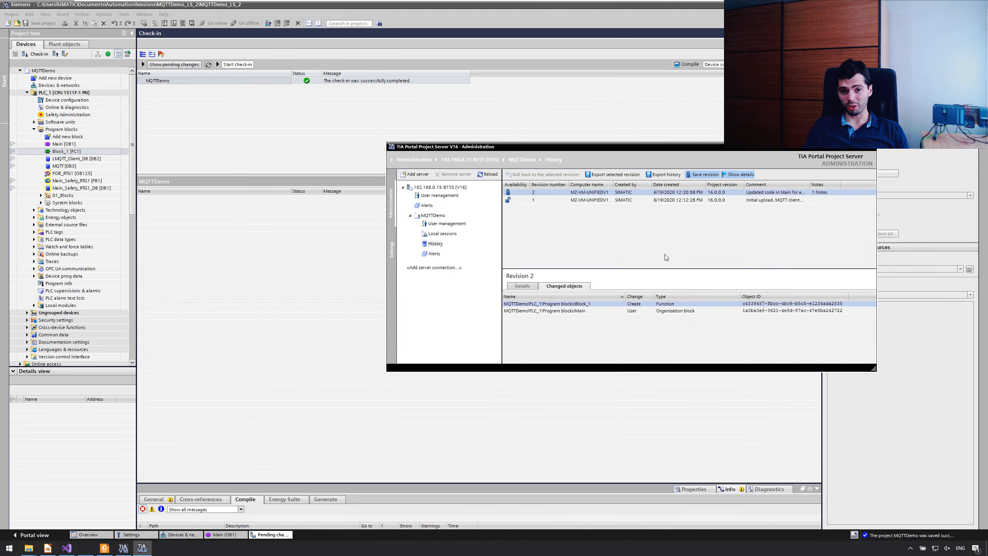
left_click(634, 198)
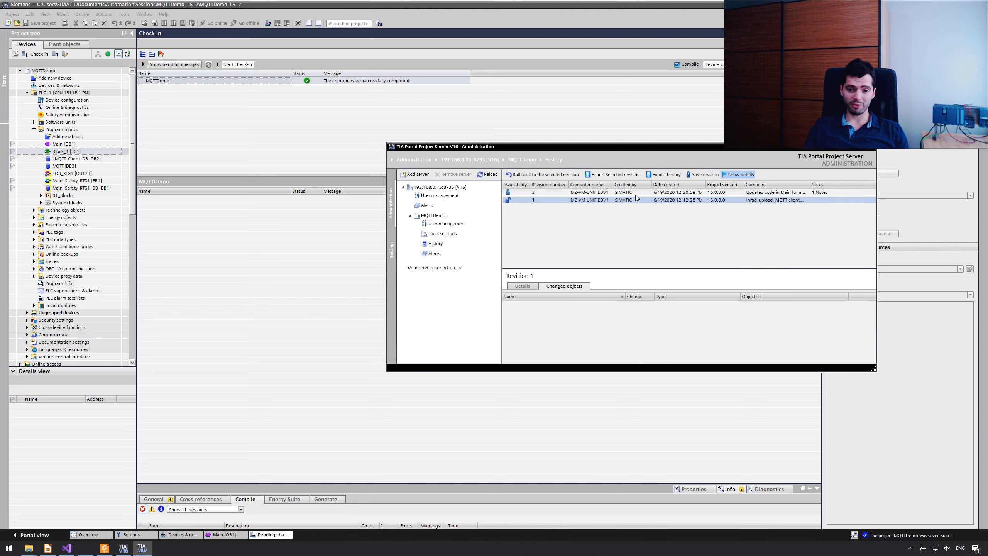
left_click(640, 192)
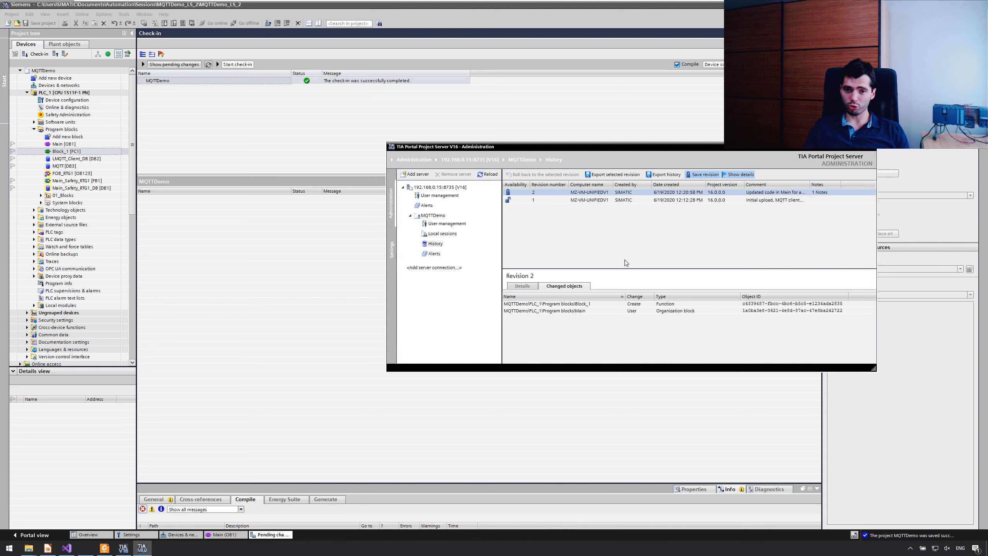
left_click(628, 175)
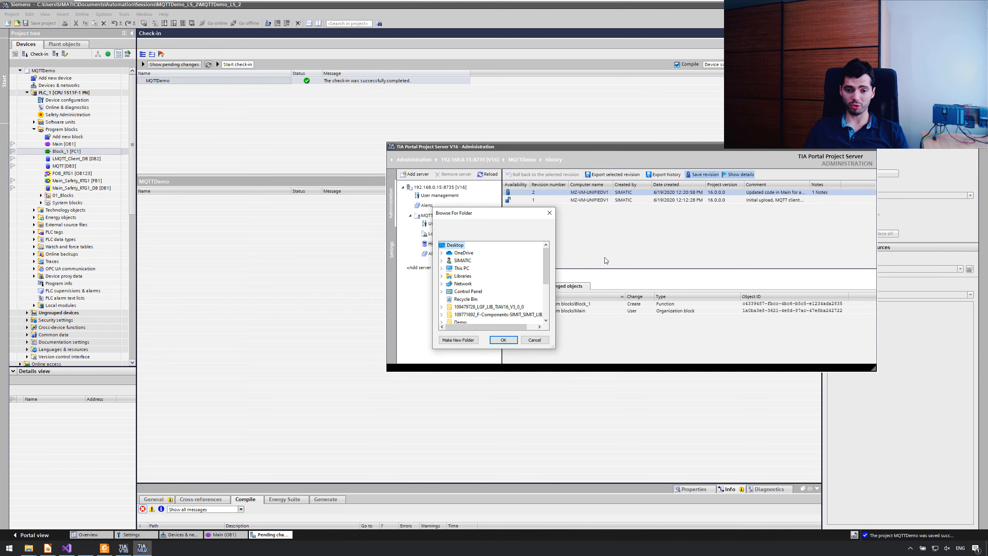
left_click(535, 337)
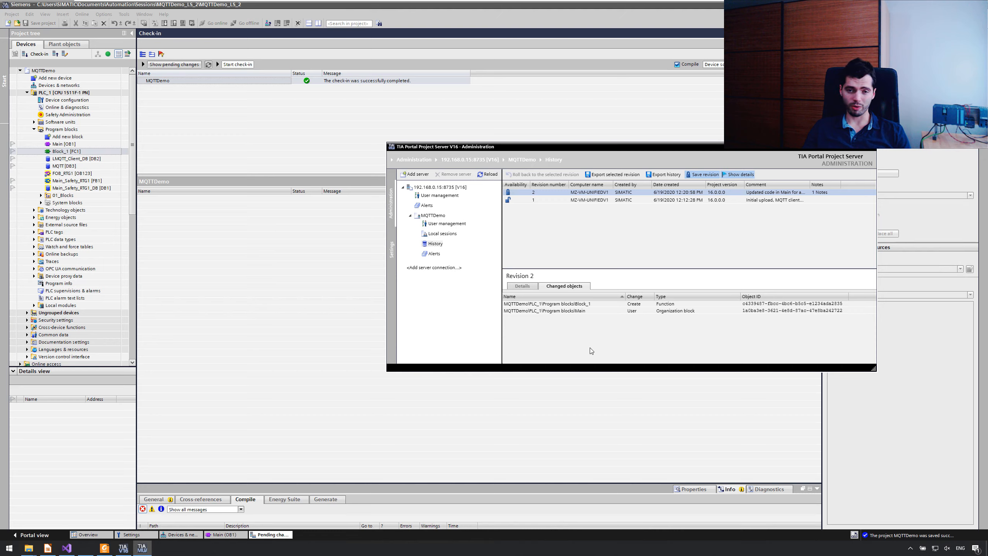
Step: Roll back the MQTTDemo server project to revision 1 and review the changed objects of the new rollback revision
left_click(686, 201)
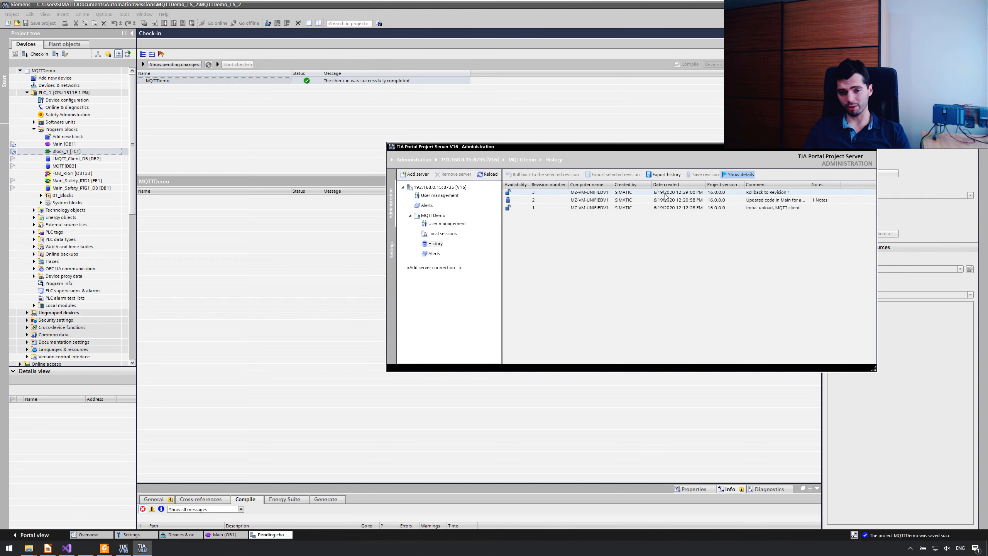
left_click(587, 192)
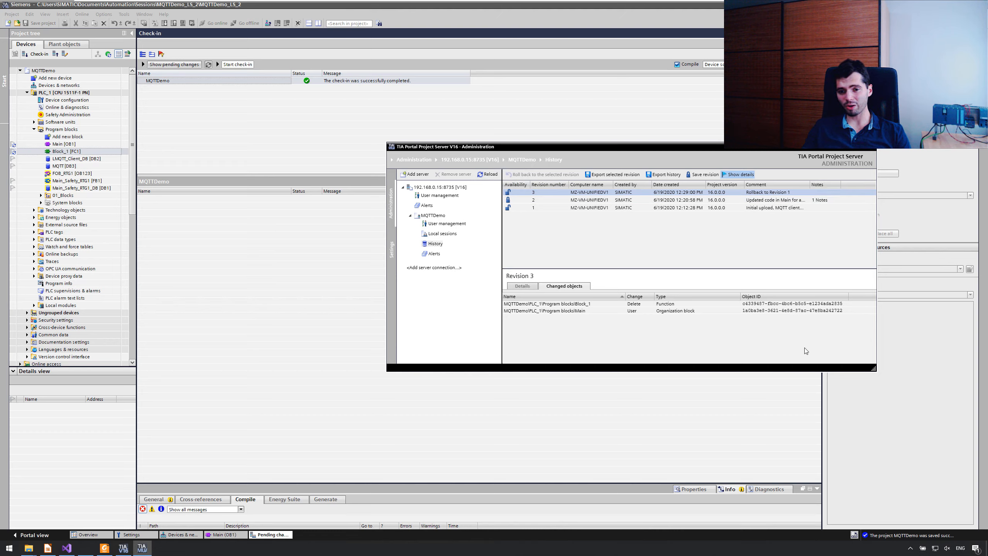
left_click(807, 311)
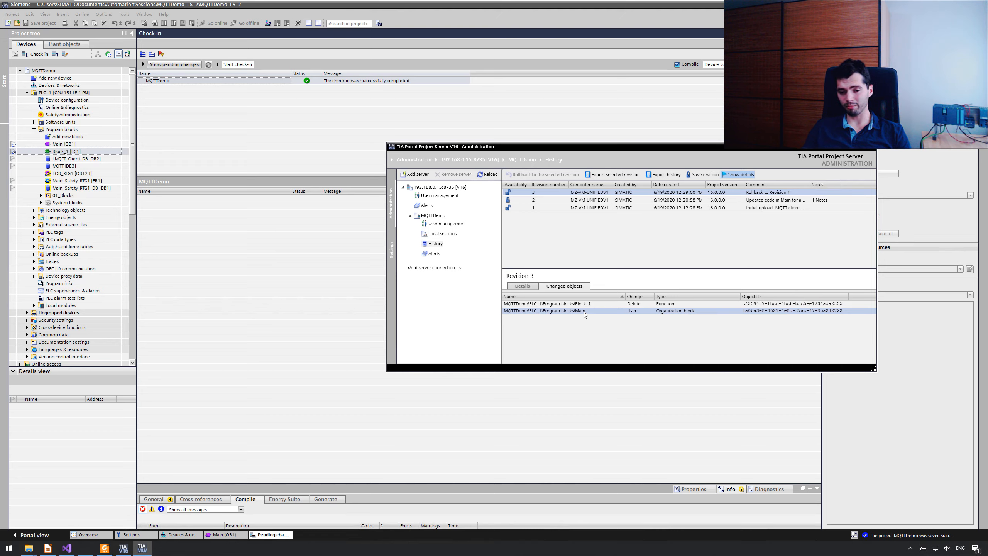
left_click(690, 304)
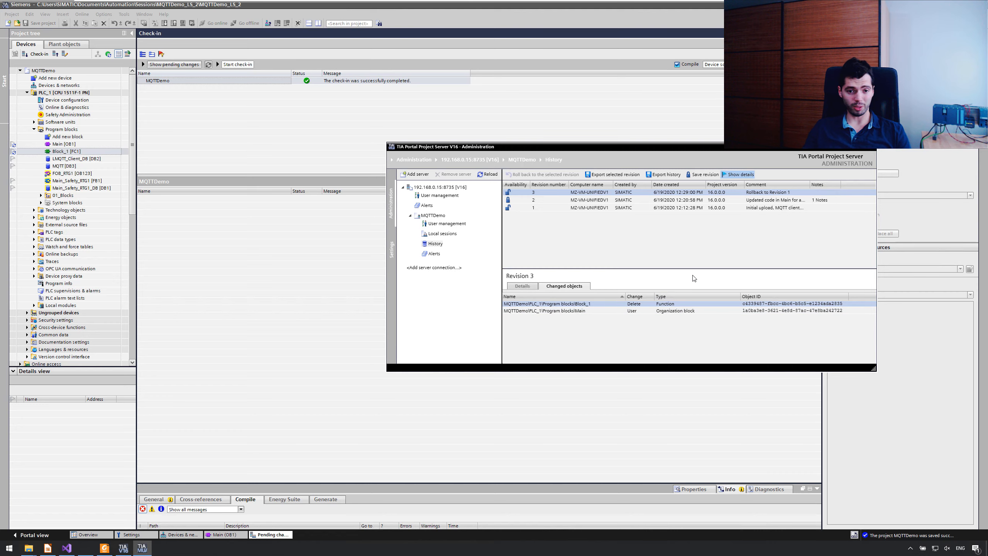
Step: Switch to TIA Portal, mark Block_1 for check-in and refresh the local session from the server, accepting the save and conflict prompts
left_click(326, 144)
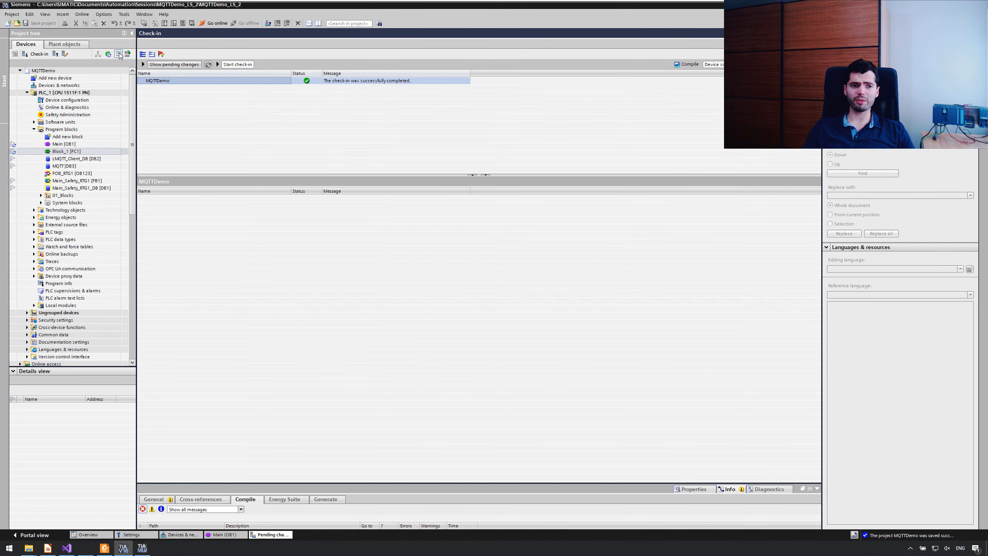
left_click(13, 153)
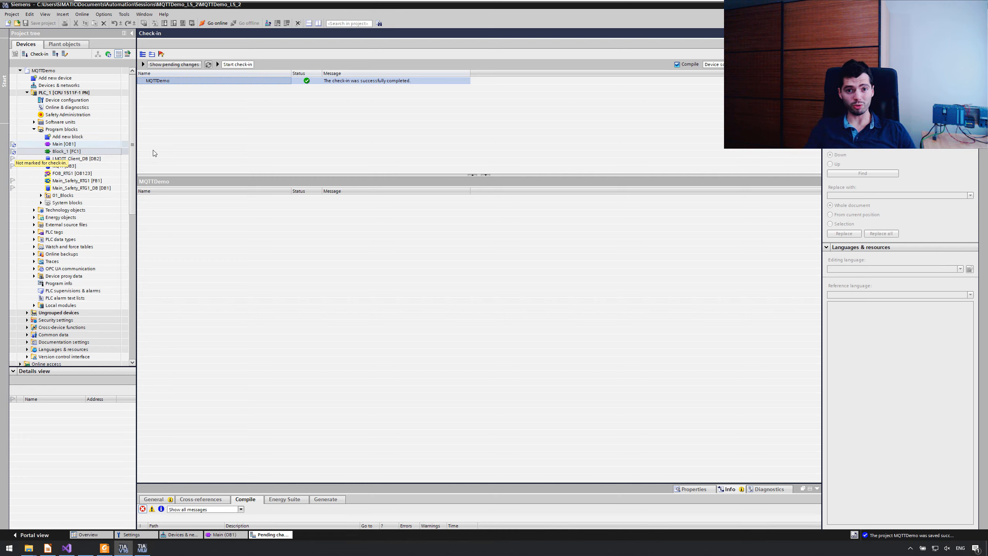
left_click(55, 54)
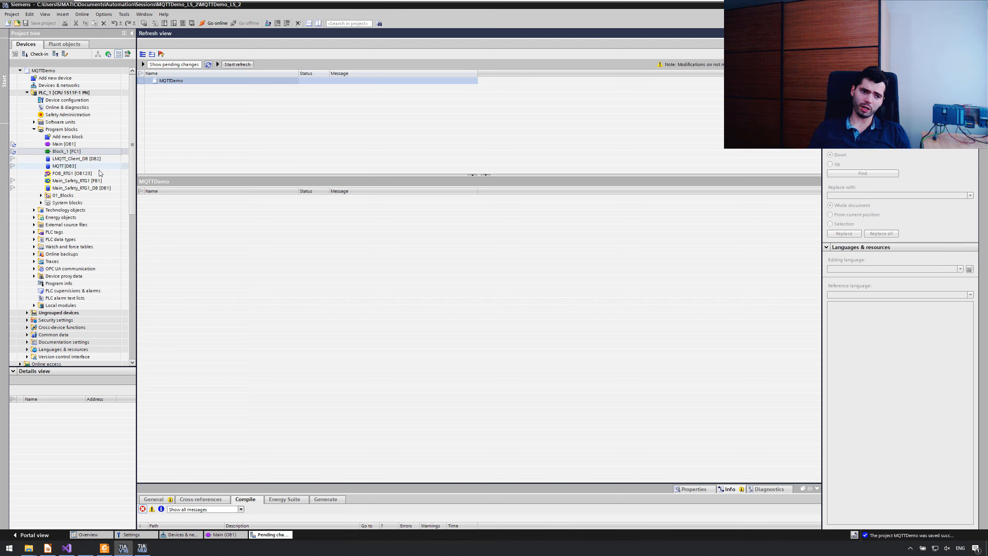
left_click(14, 152)
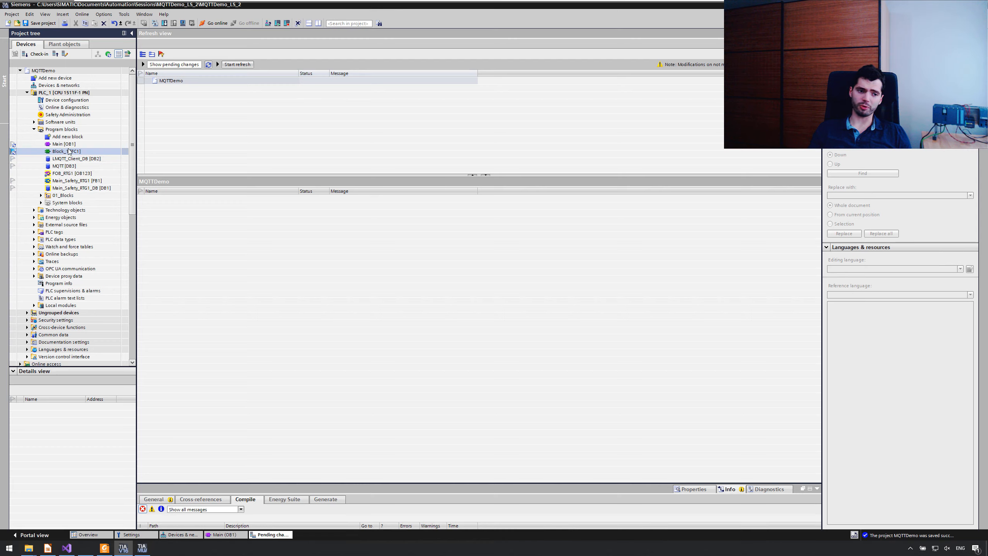
left_click(245, 68)
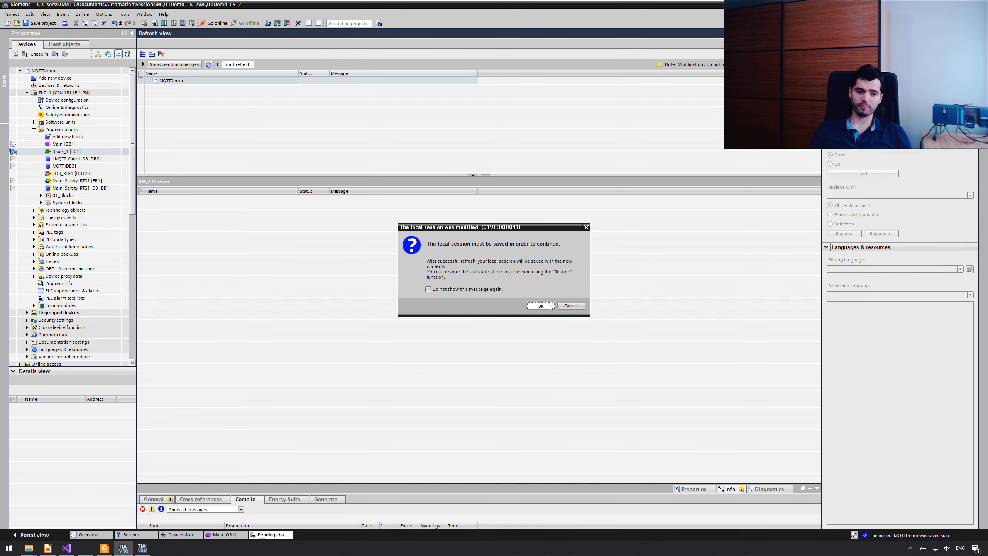
left_click(549, 306)
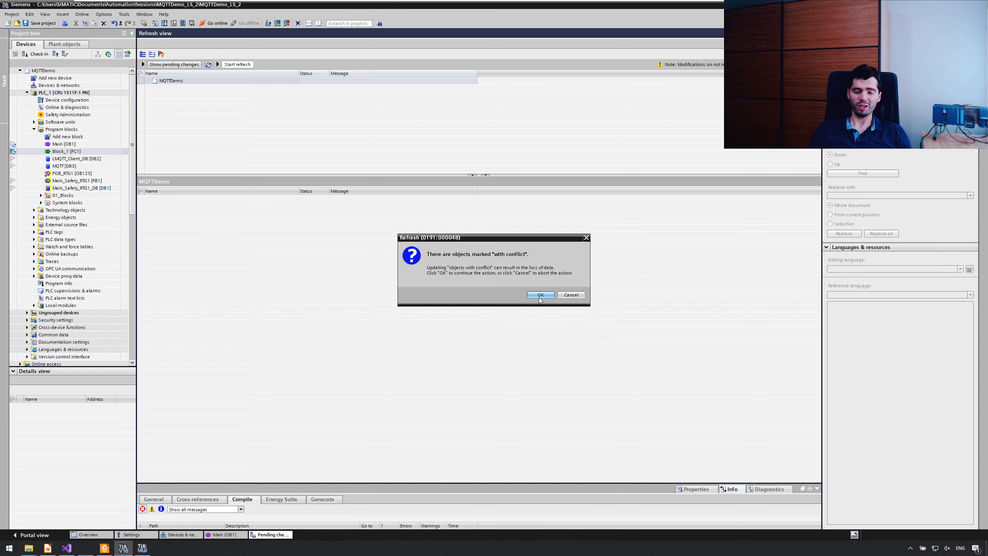
left_click(541, 294)
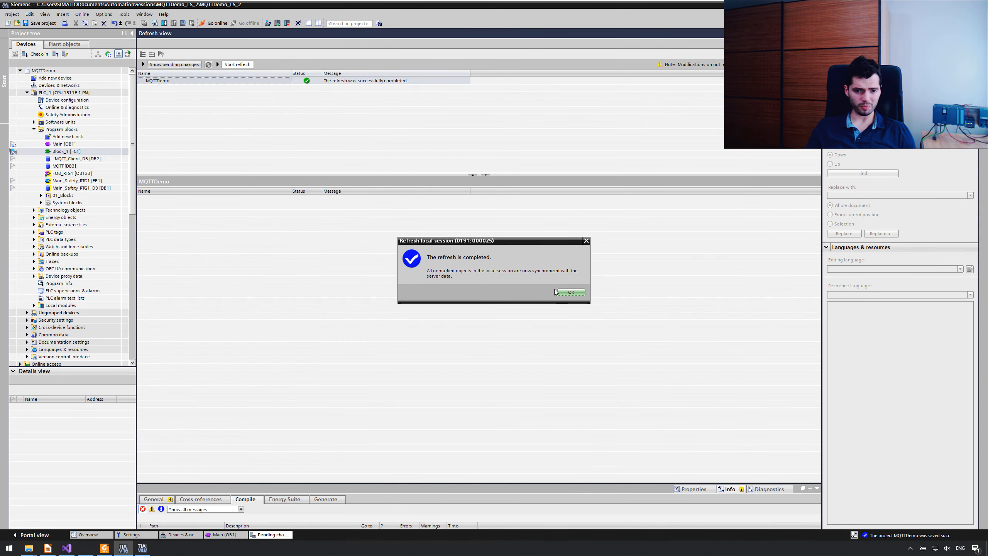
left_click(571, 291)
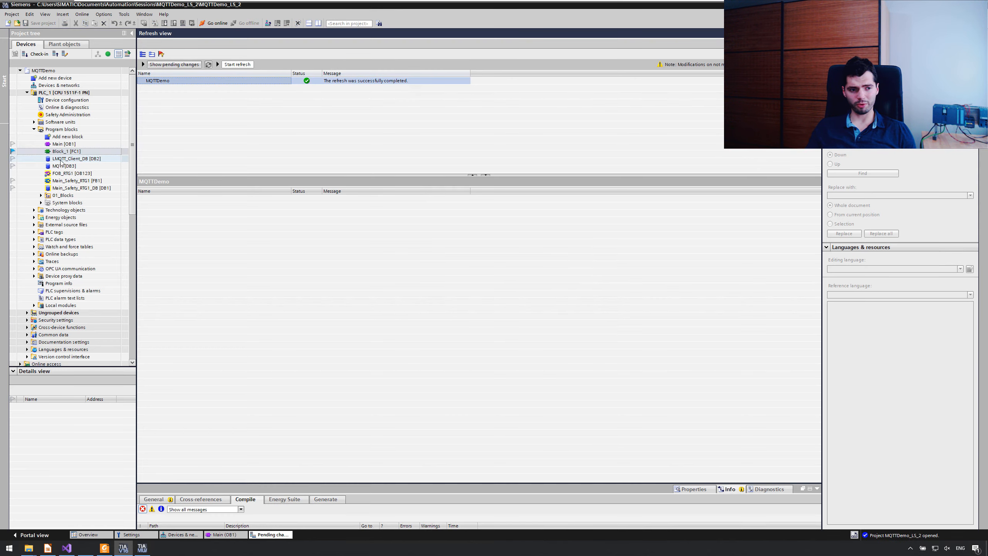
Step: Examine the contents of Main and Block_1 in the refreshed local session
left_click(77, 145)
double_click(77, 144)
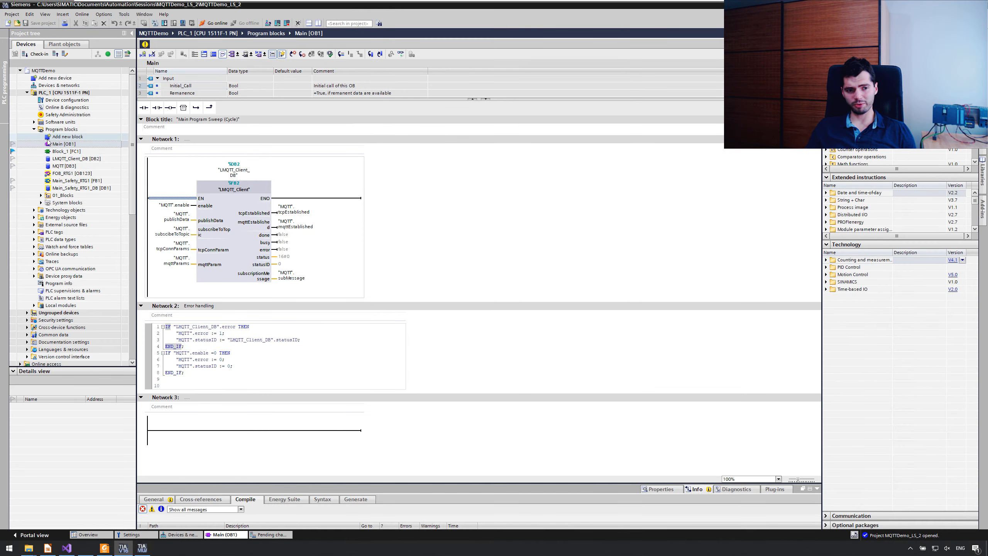
left_click(248, 364)
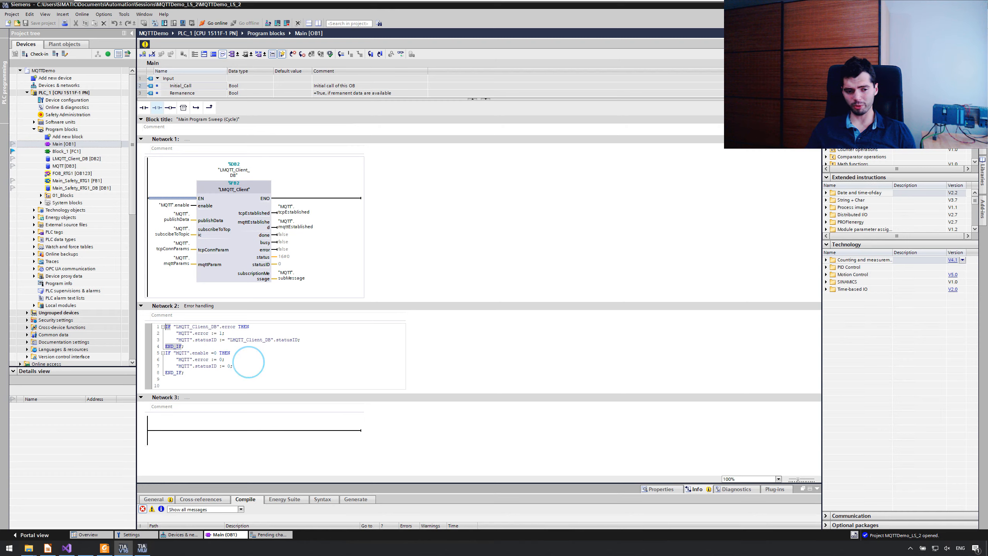
double_click(69, 152)
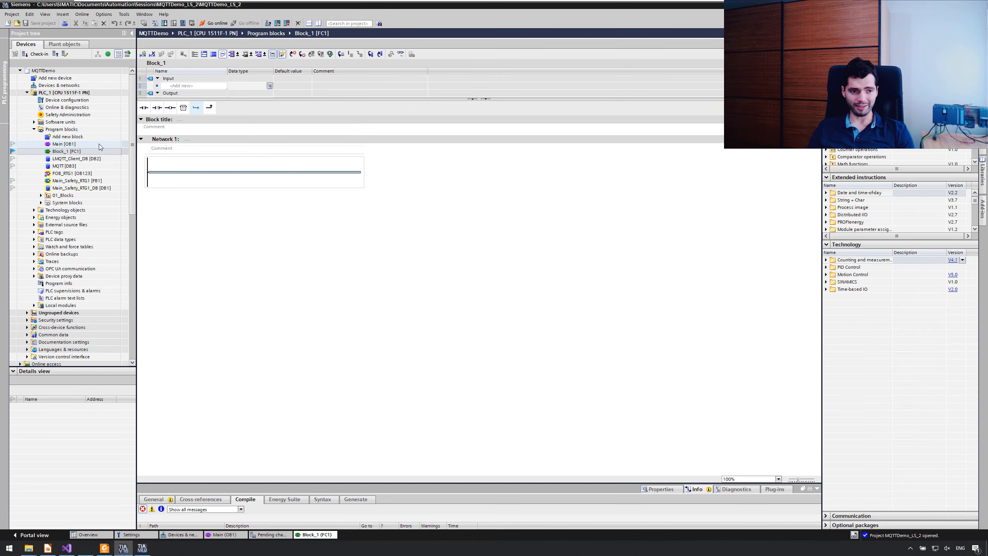
Step: Read the local session's note on non-markable objects in Devices & networks, and open the Devices & networks editor of the server project view
left_click(70, 86)
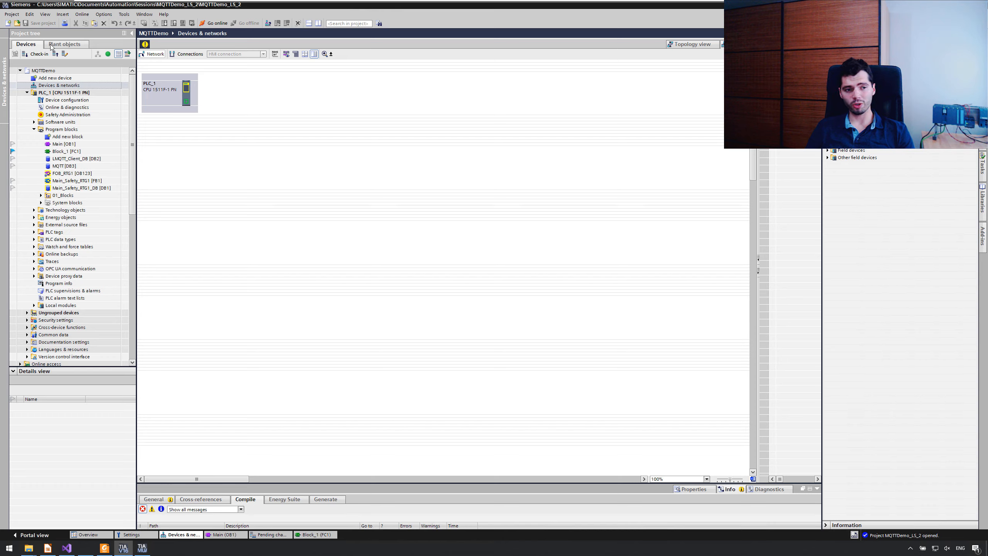
left_click(145, 44)
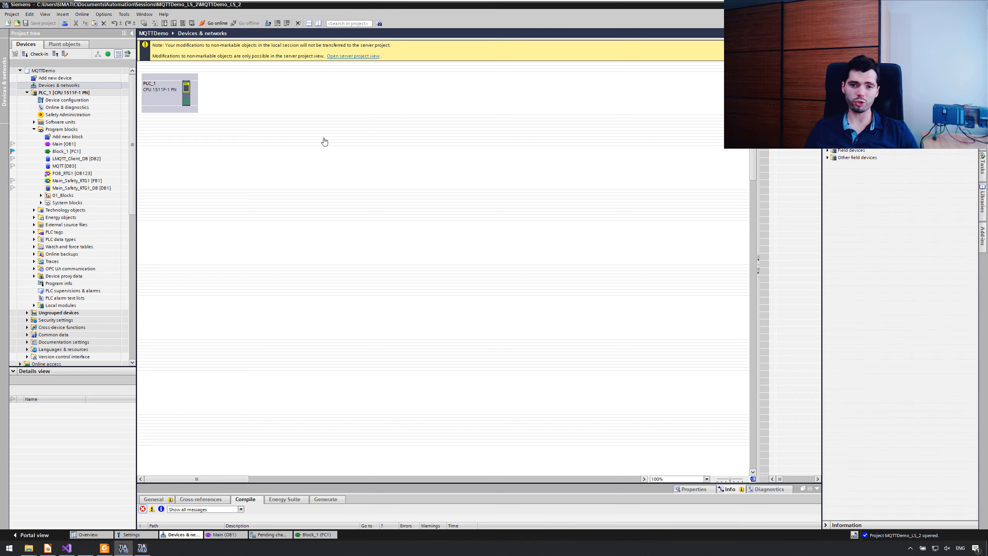
left_click(65, 53)
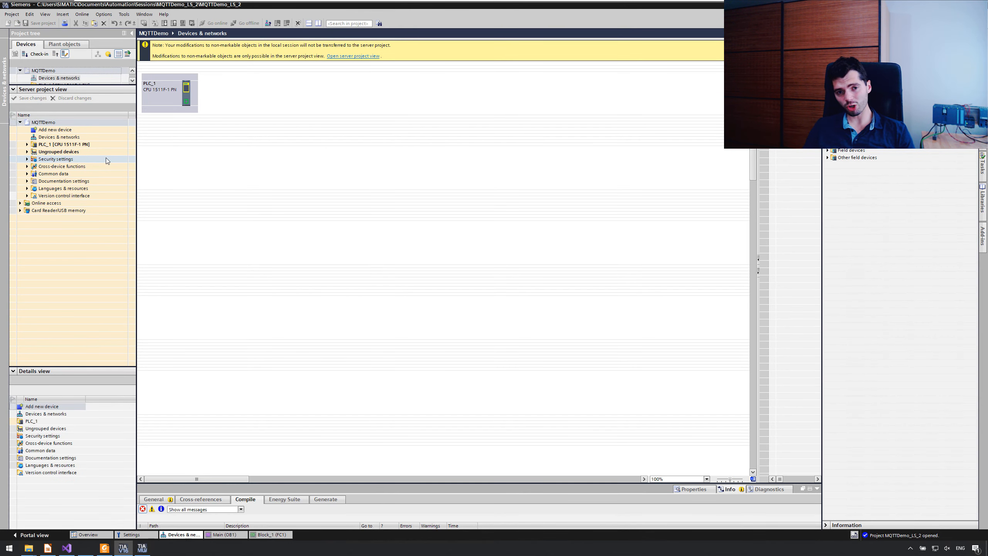
left_click(27, 145)
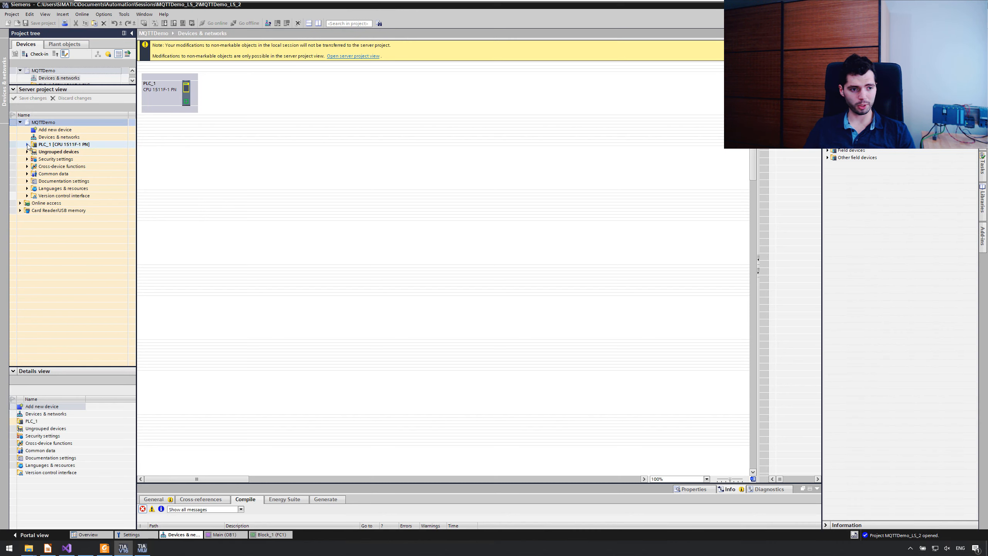
double_click(60, 137)
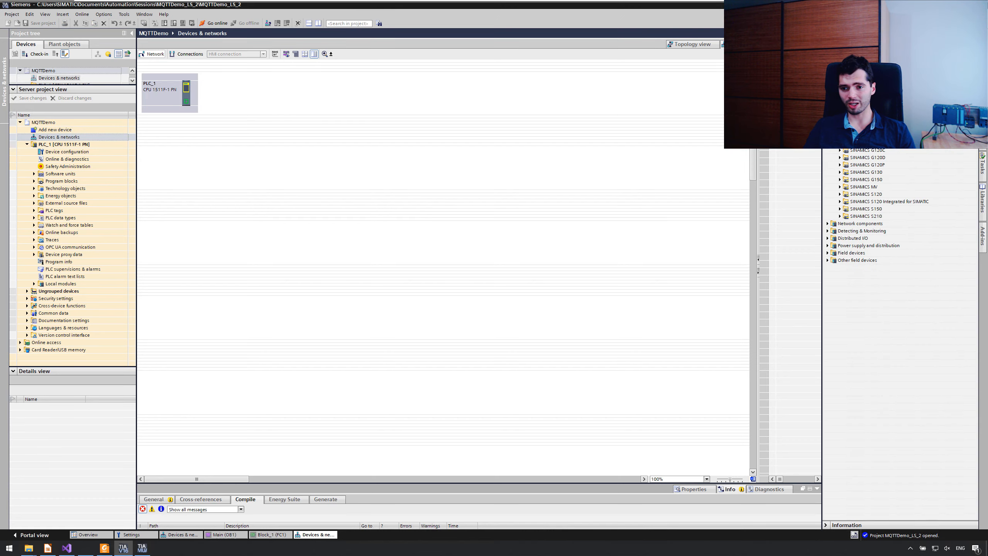
Step: Add a SINAMICS G120C PN drive, FSAA IP20, 0.55kW, UF, beside PLC_1 and assign it to PLC_1's PROFINET IO system
double_click(851, 157)
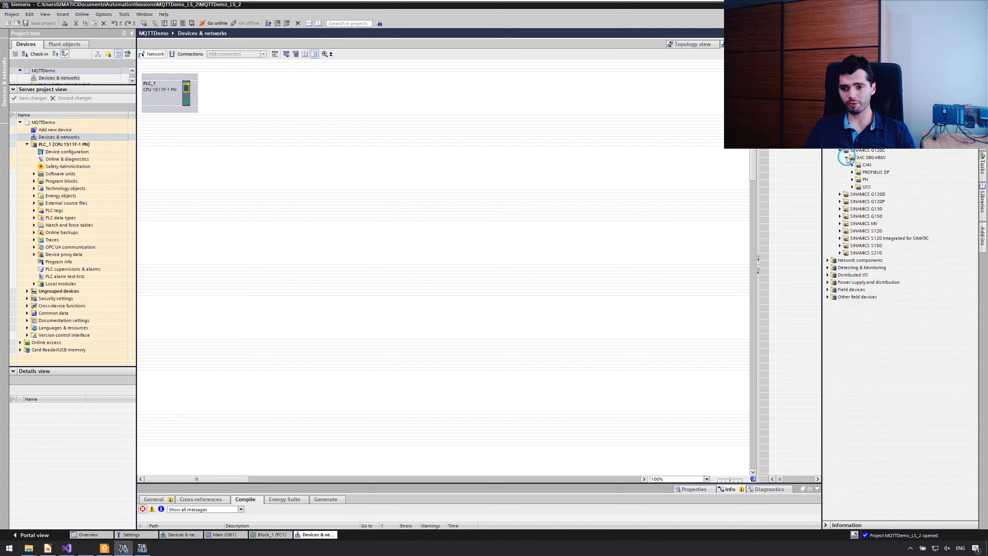
left_click(852, 180)
left_click(858, 187)
left_click_drag(891, 201, 272, 93)
left_click(260, 104)
left_click(286, 111)
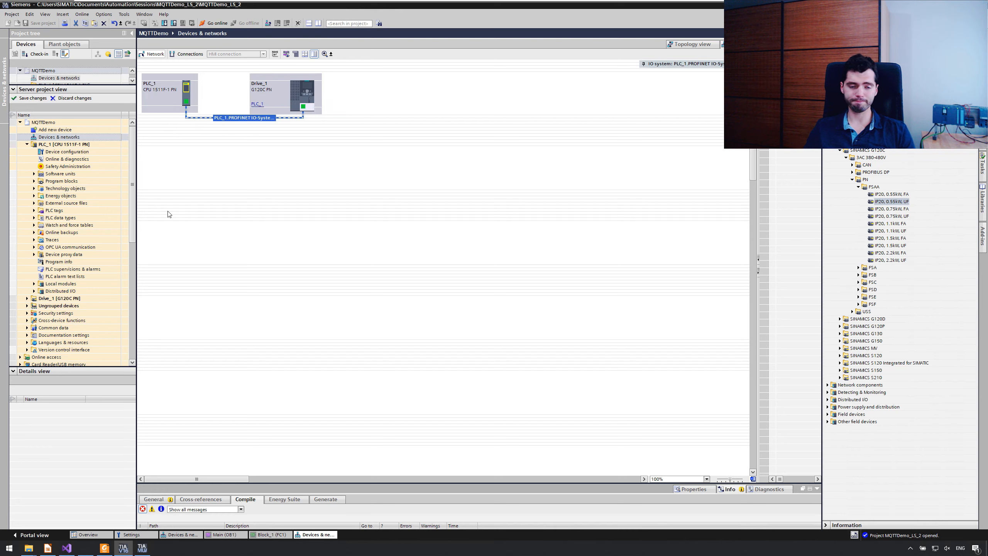
Step: Save the server project view changes as a new revision with the comment "Added drive"
left_click(22, 97)
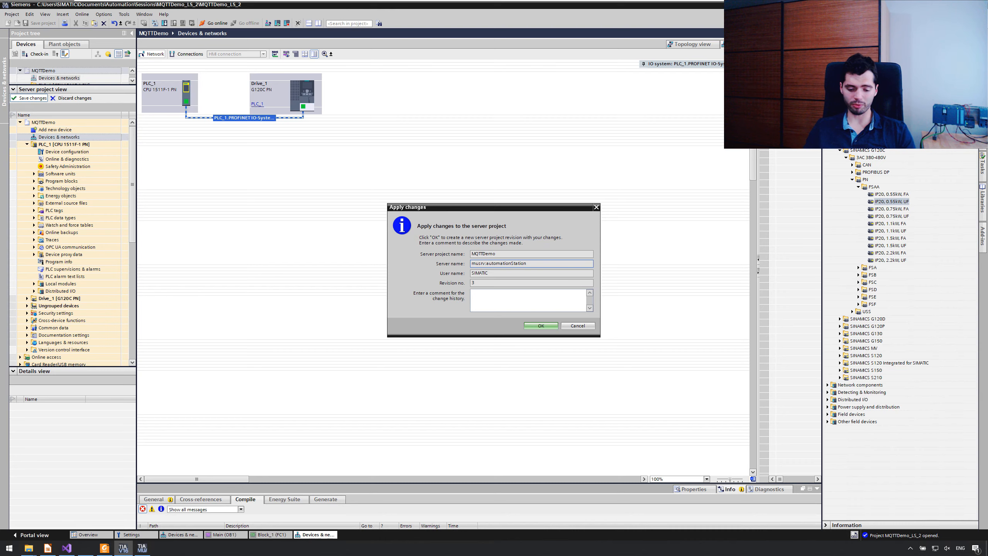
type("Added drive")
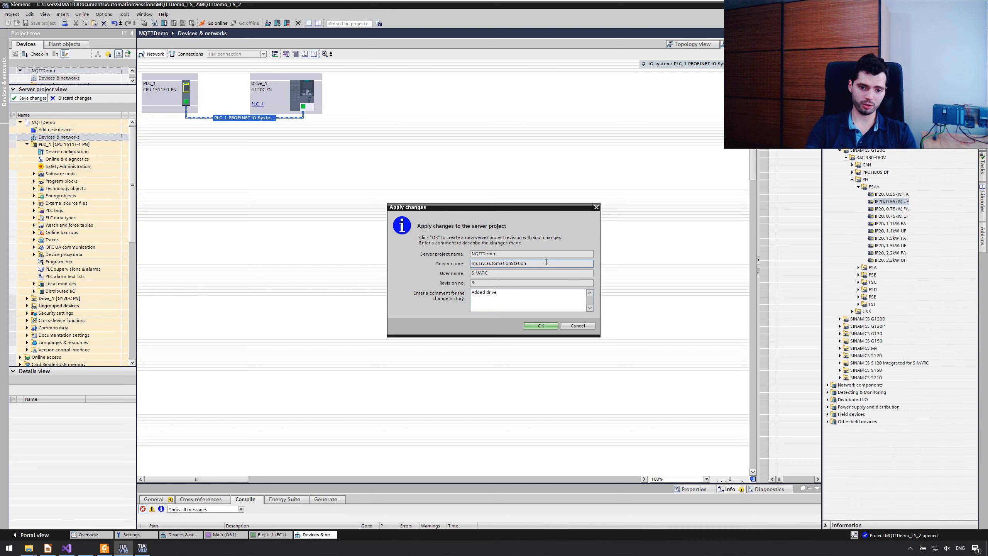
left_click(548, 326)
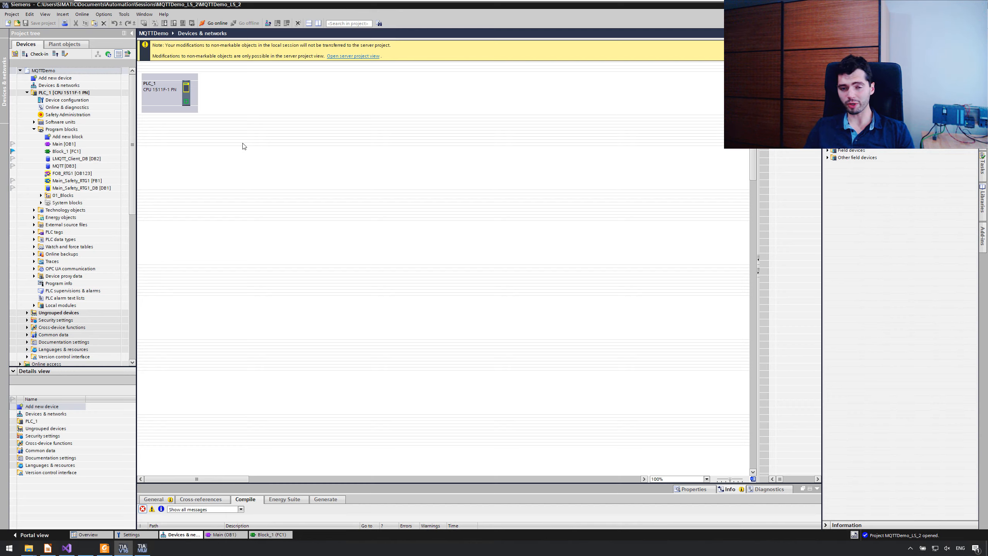
Step: Review PLC_1's program blocks in the refresh view, refresh the local session from the server, and open its Devices & networks
left_click(55, 54)
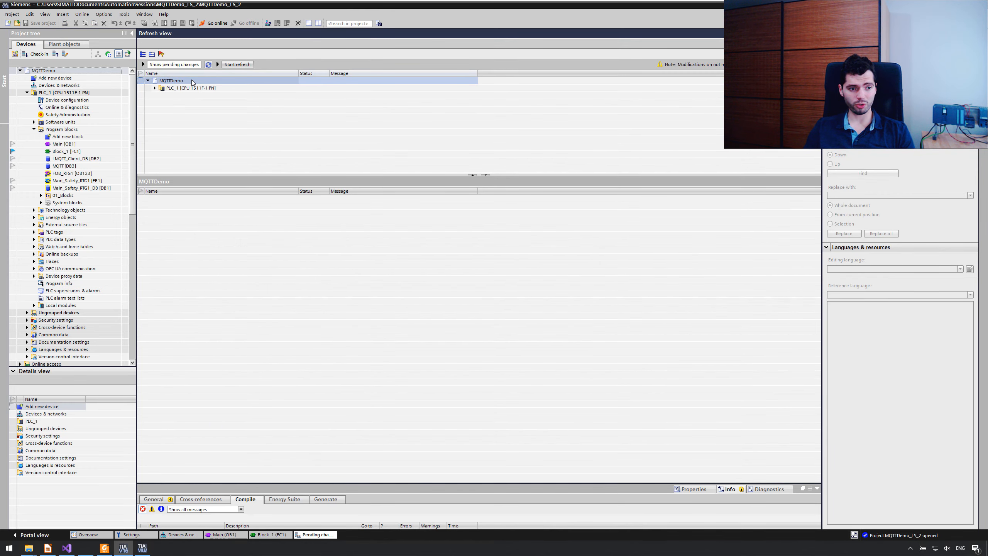
left_click(154, 88)
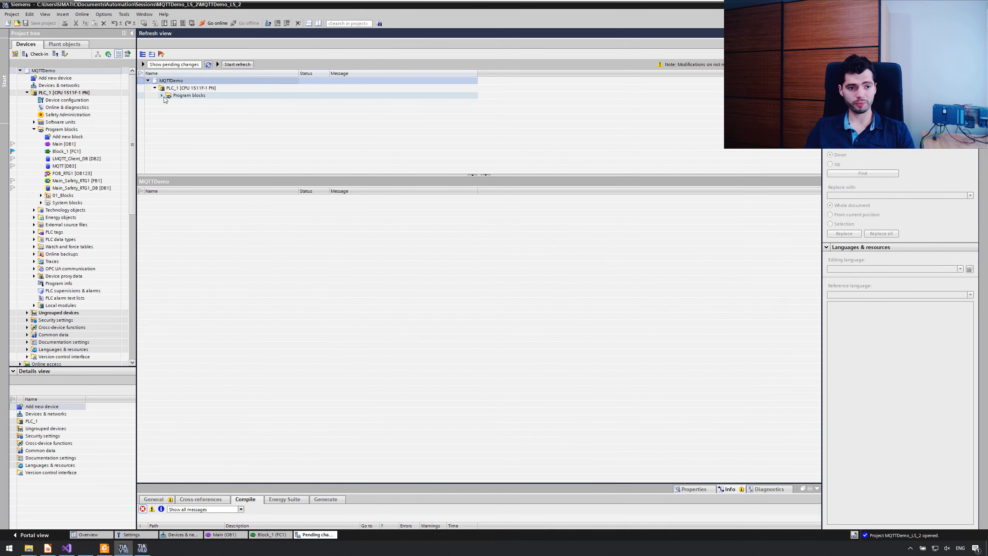
left_click(162, 96)
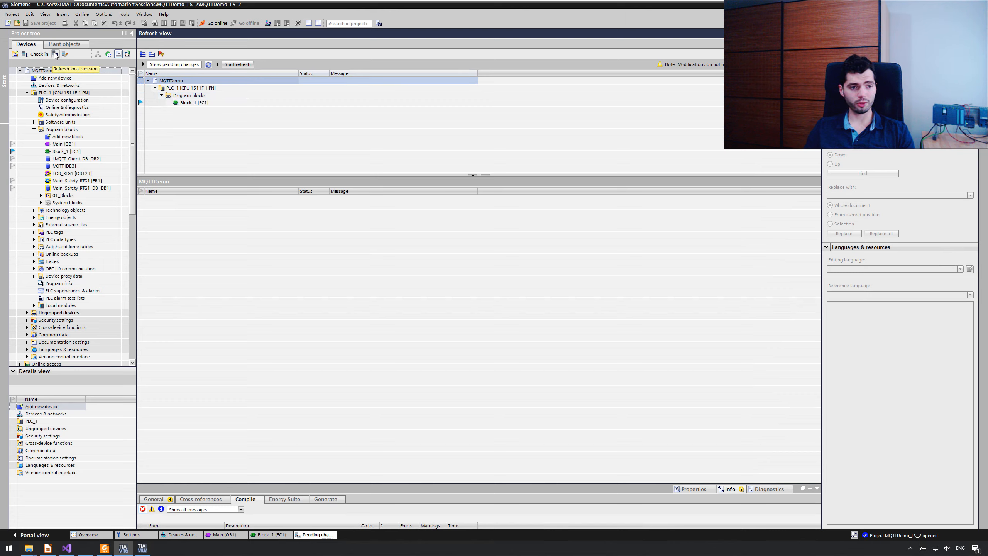
left_click(55, 54)
left_click(154, 88)
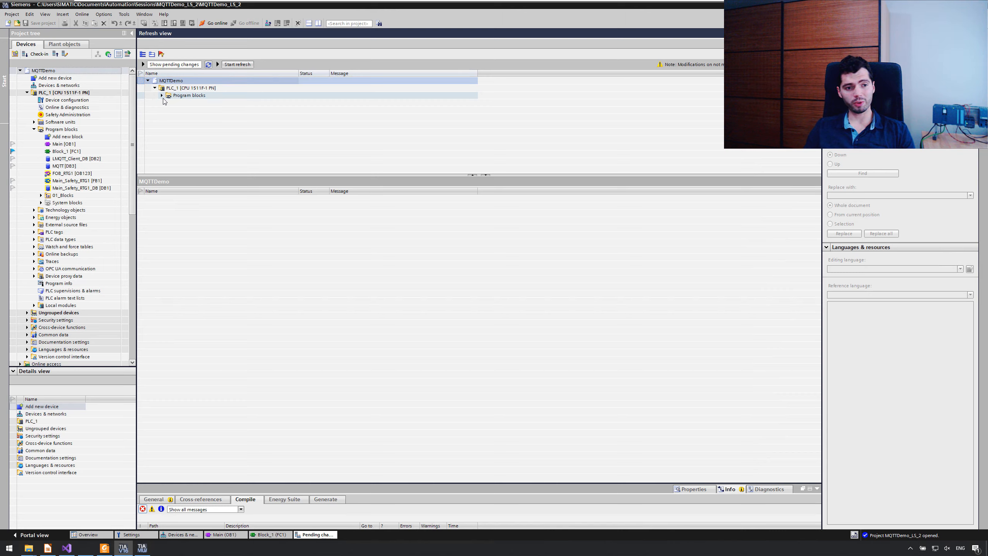
left_click(162, 95)
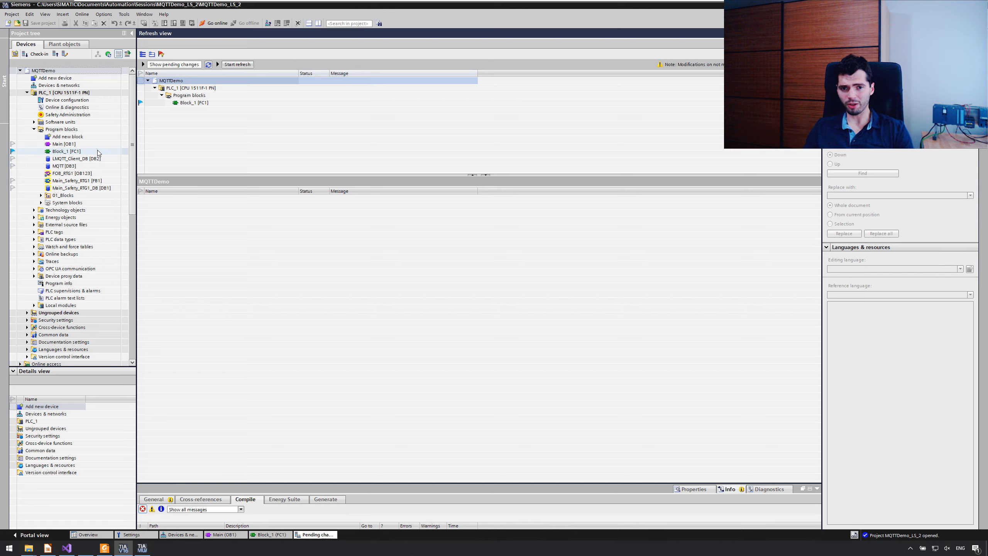
left_click(230, 64)
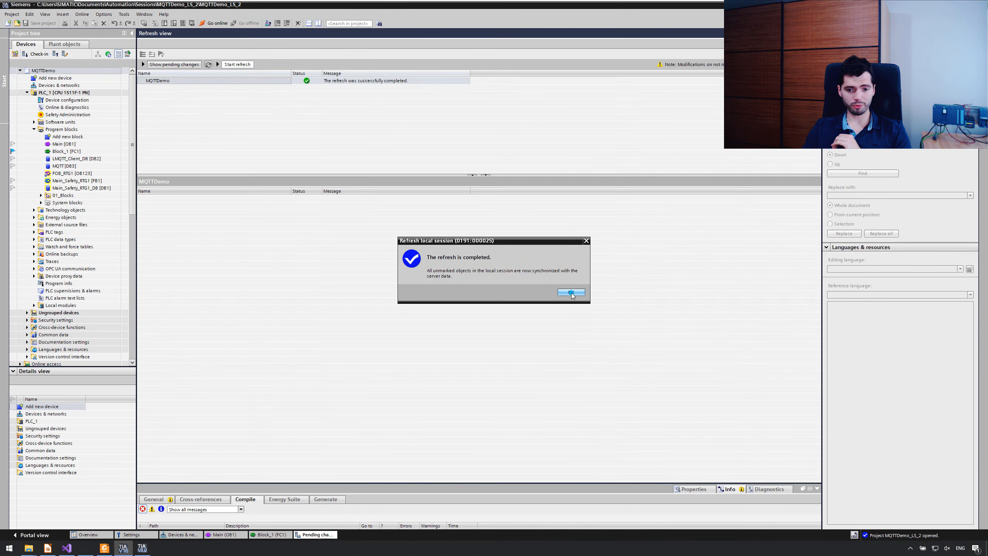
left_click(571, 292)
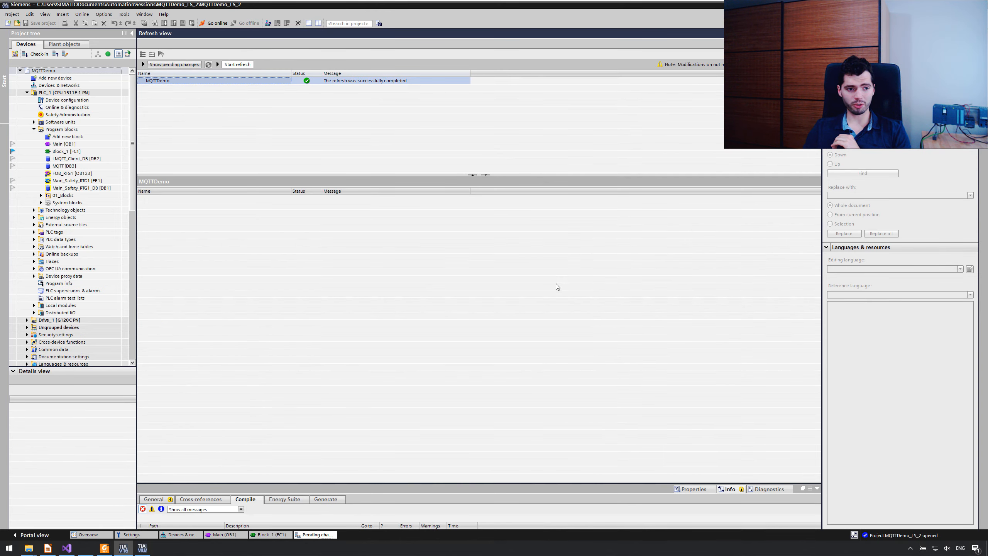
double_click(37, 85)
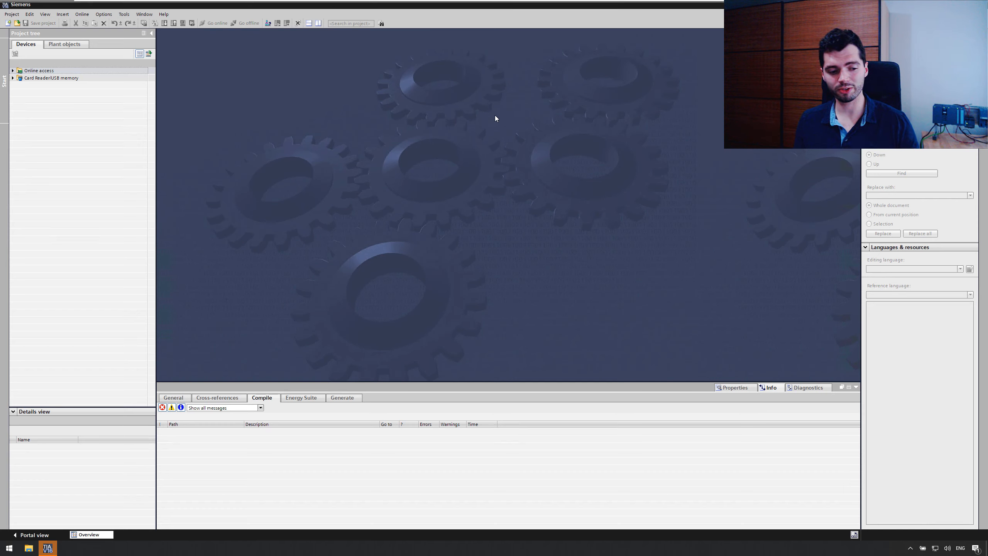
key("super+d")
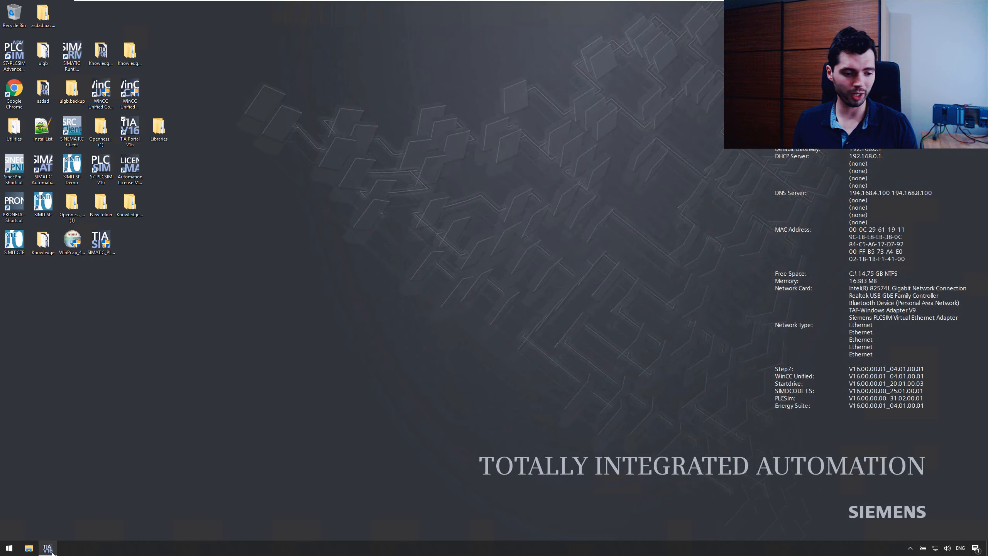
mouse_move(48, 548)
left_click(46, 523)
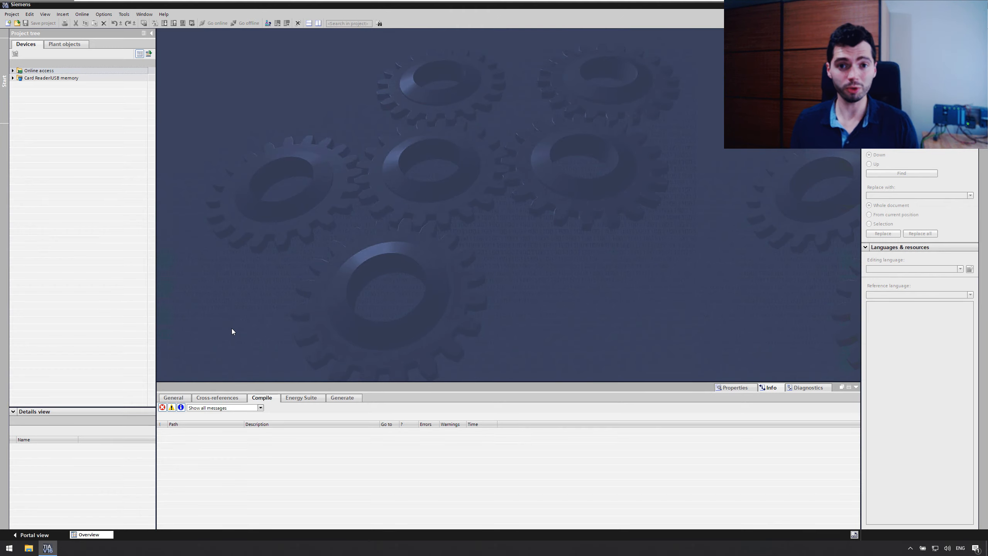
Step: Add a project server connection with alias automationStation, protocol https, host 192.168.0.15 and port 8735
left_click(10, 15)
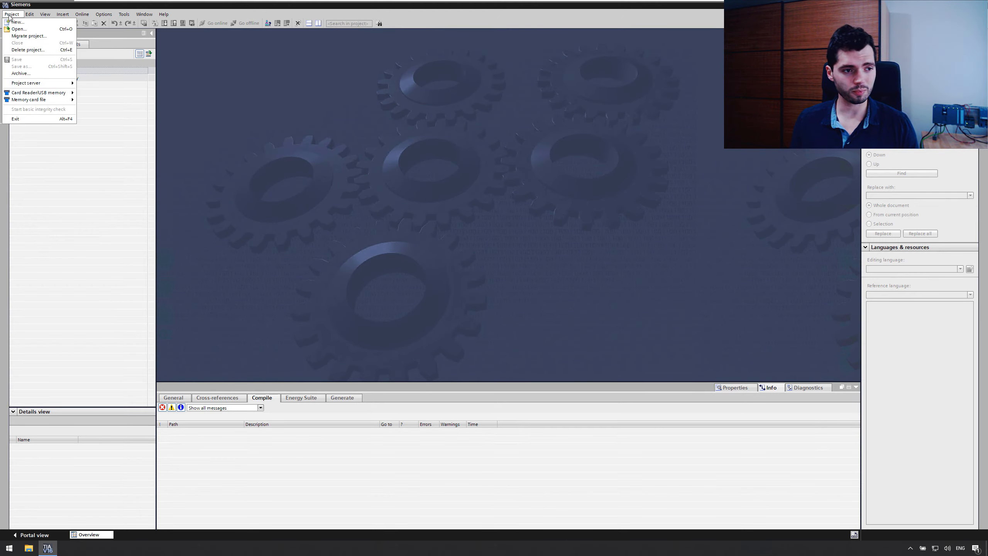
mouse_move(56, 83)
left_click(93, 85)
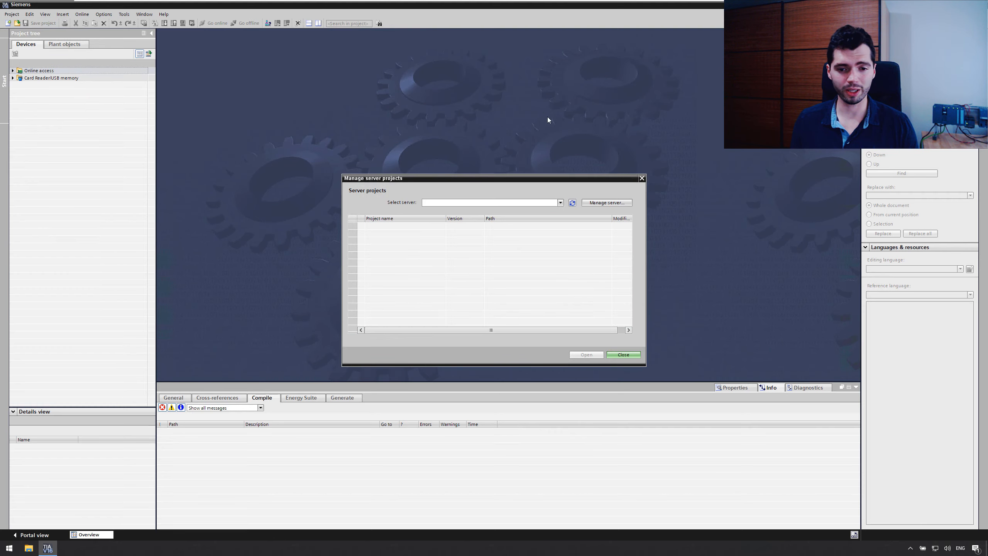
left_click(609, 203)
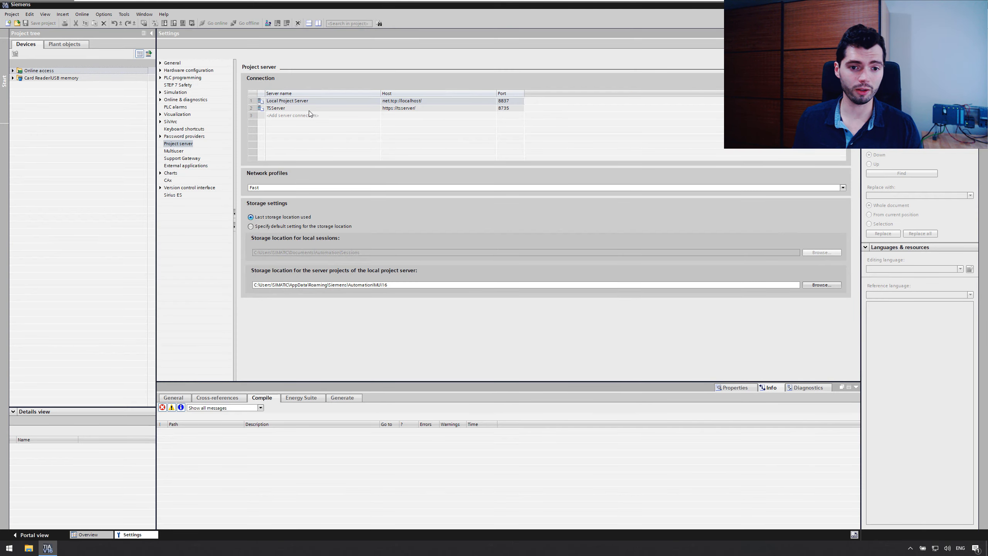
left_click(293, 115)
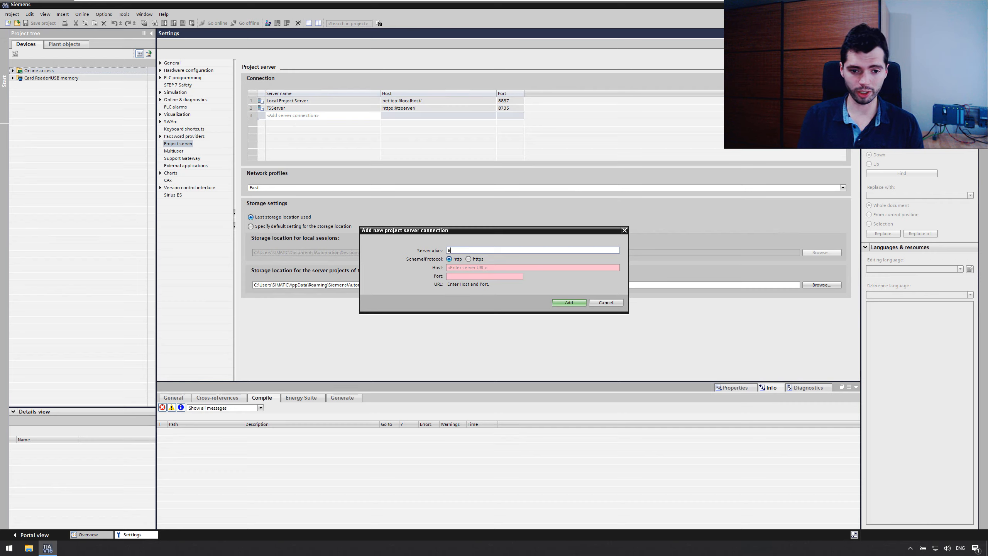
type("automationStation")
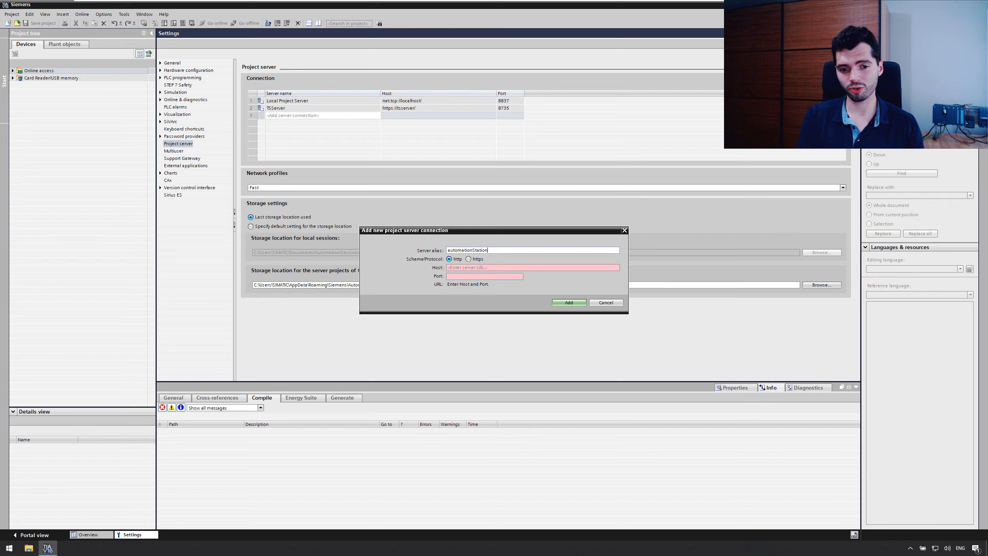
left_click(468, 259)
left_click(477, 267)
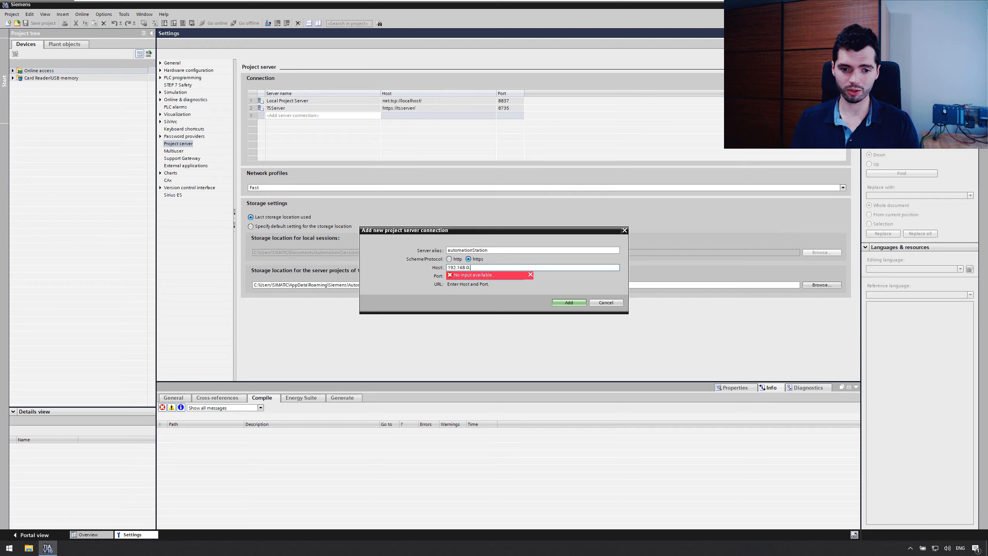
key("Tab")
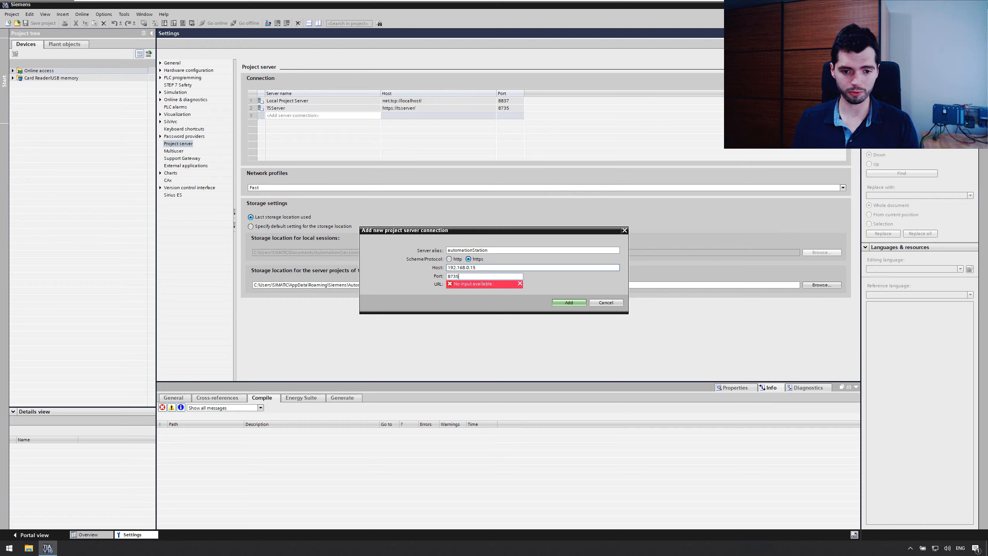
left_click(566, 302)
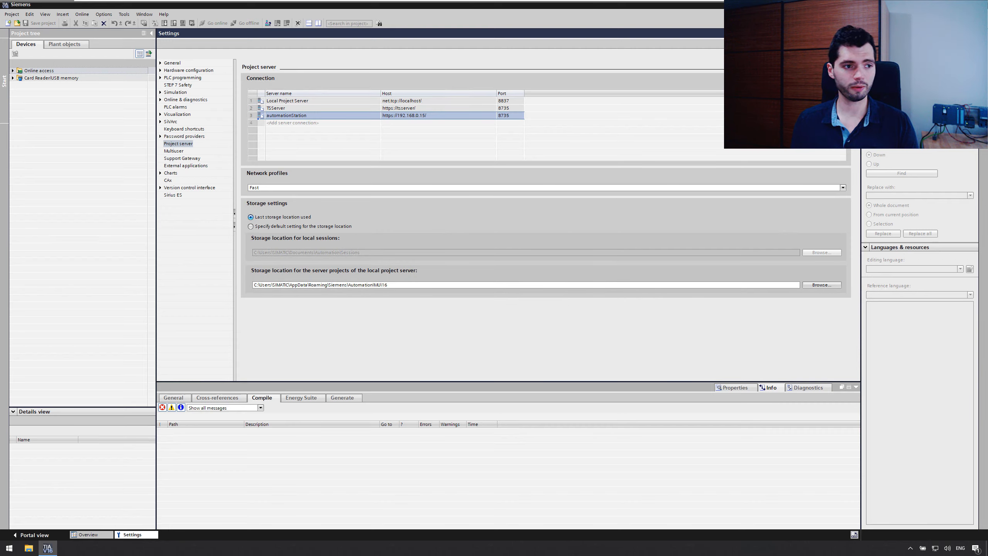
Step: Select automationStation as the server for managing server projects and accept its certificate
left_click(11, 14)
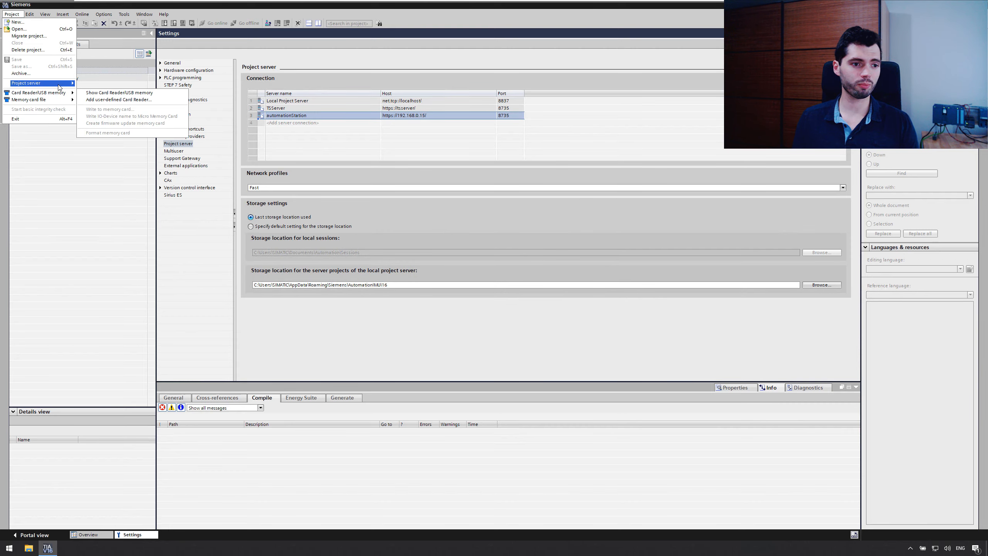
mouse_move(59, 87)
left_click(98, 81)
left_click(517, 204)
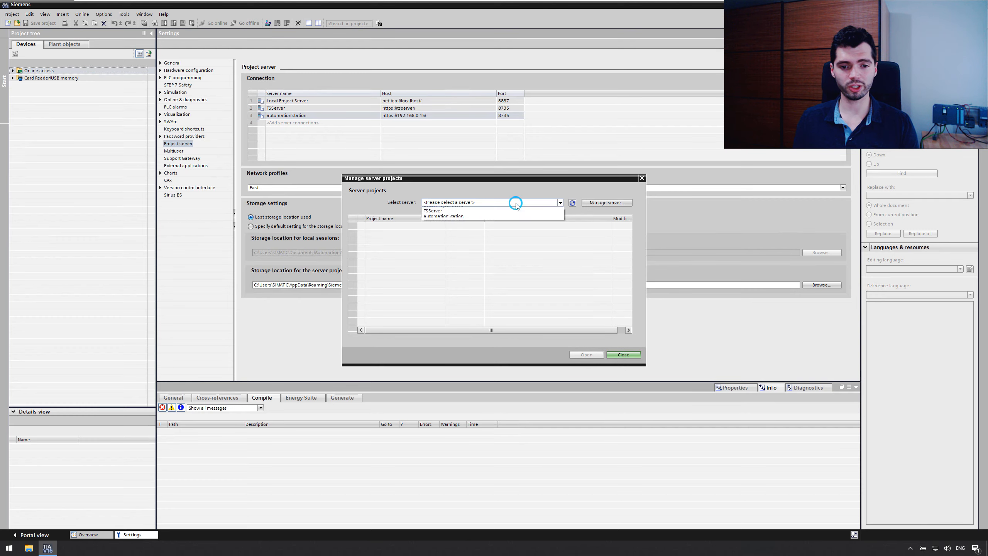
left_click(500, 227)
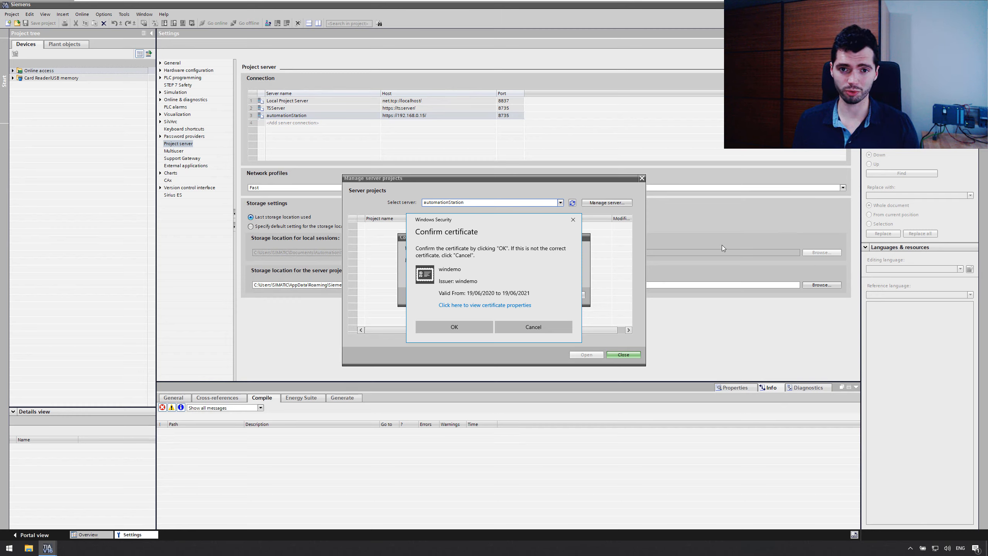
left_click(471, 323)
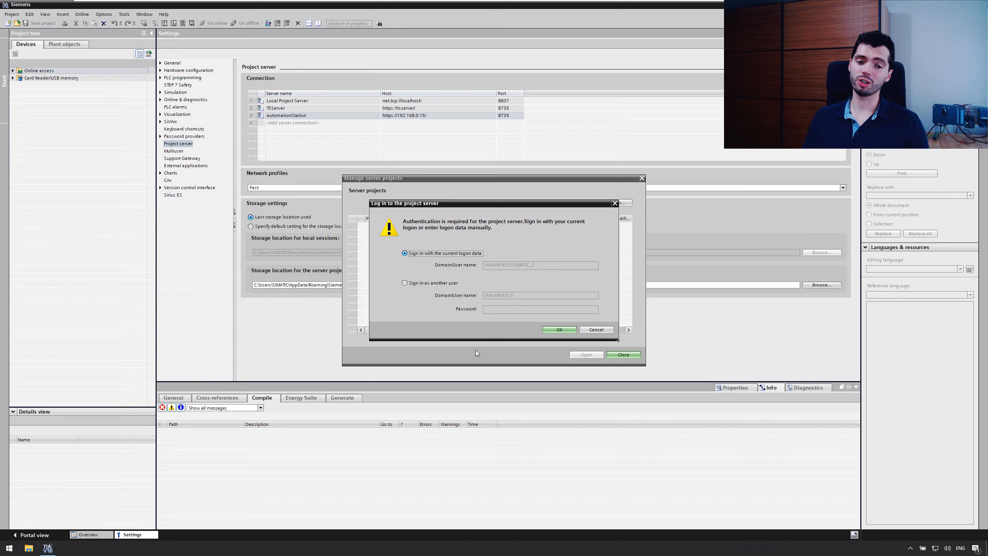
Step: Sign in to the project server as another user, entering the user name and the account password
left_click(434, 282)
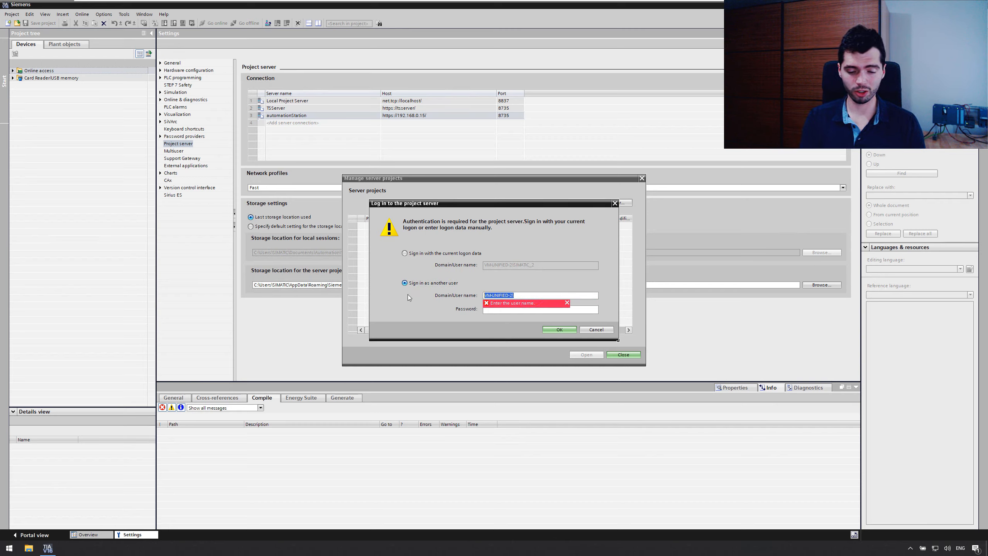
type("SIMATIC")
key("Tab")
type("********")
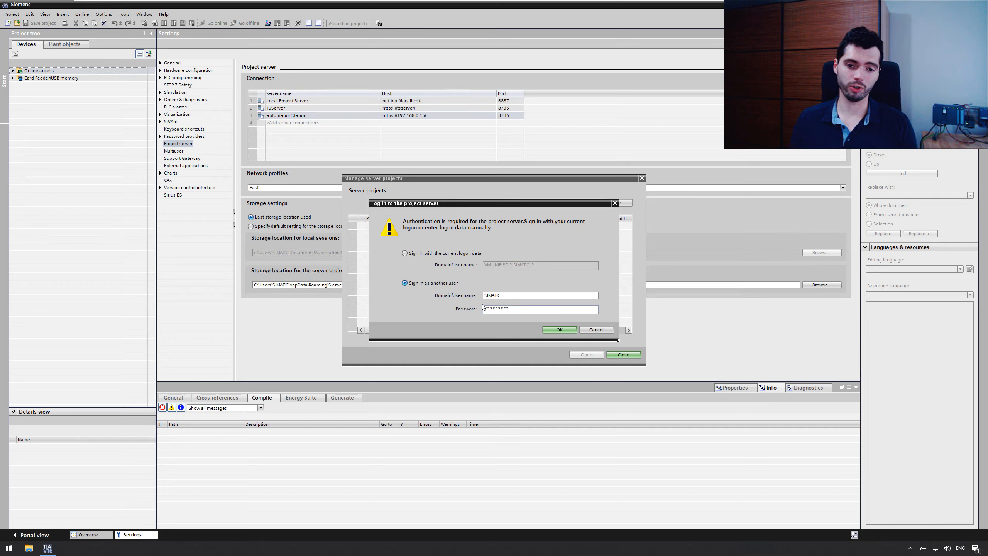
left_click(557, 330)
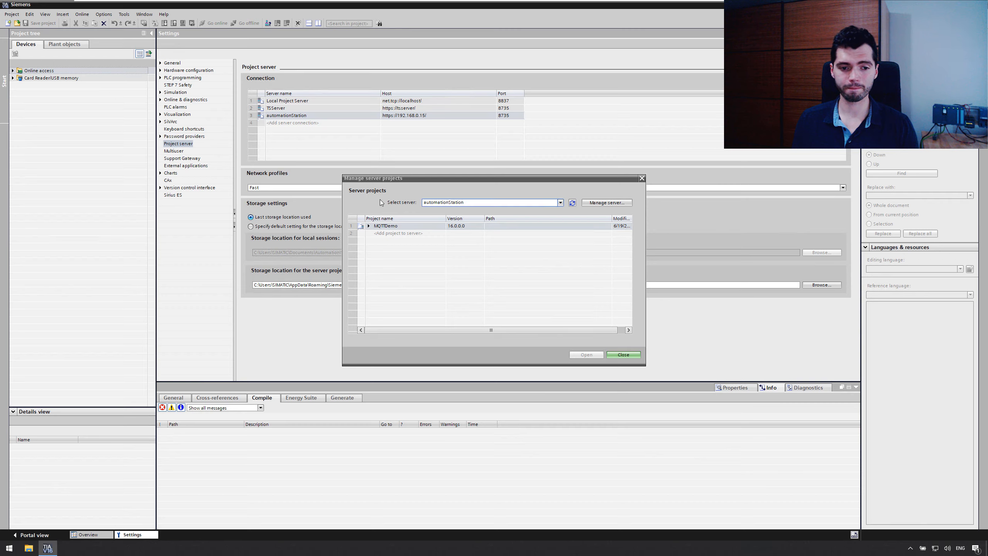
Step: Create a Multiuser Engineering local session of MQTTDemo named MQTTDemo_LS_1, with the option to open the local session enabled
left_click(368, 225)
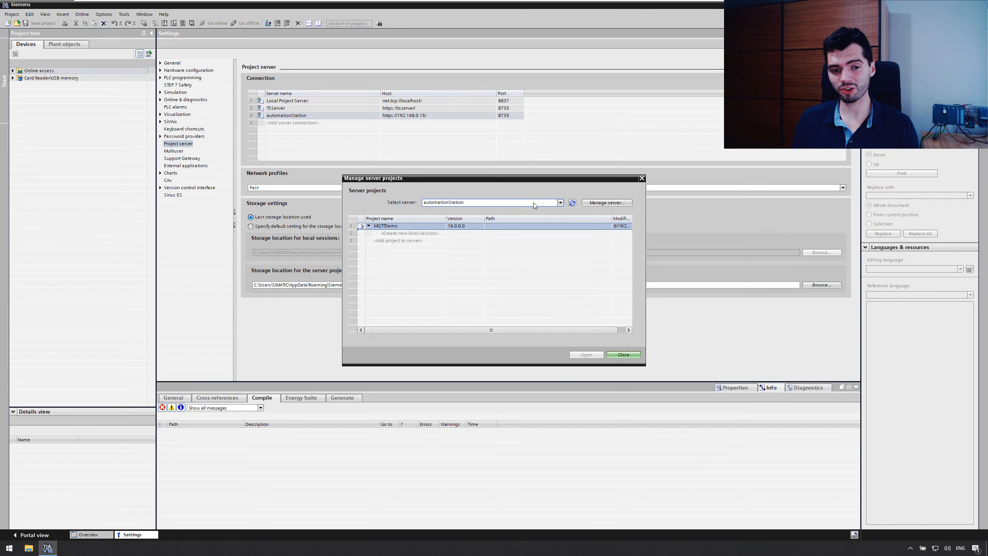
double_click(429, 234)
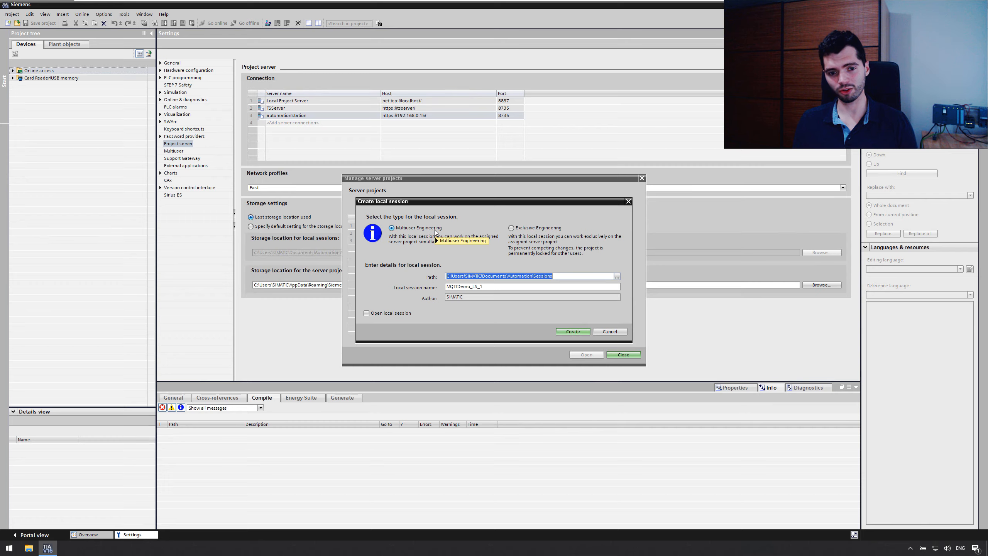
left_click(400, 313)
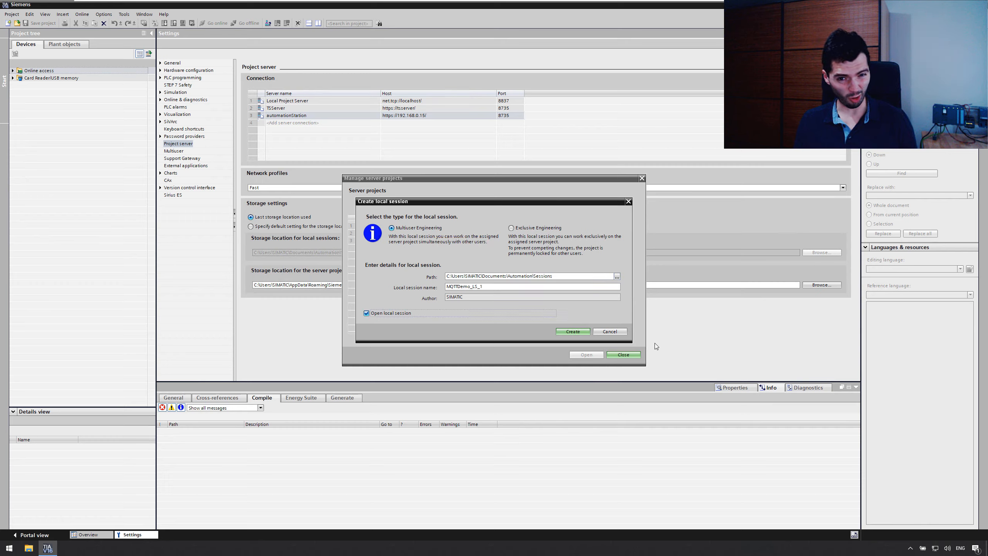
left_click(575, 331)
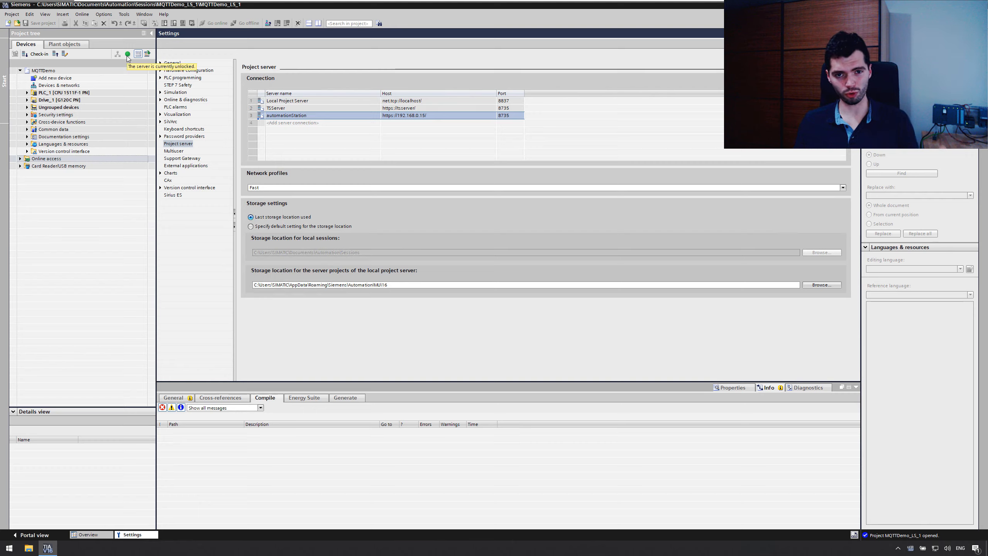
Step: Expand PLC_1 in the project and open the TIA Project Server V16 Administration tool
left_click(66, 93)
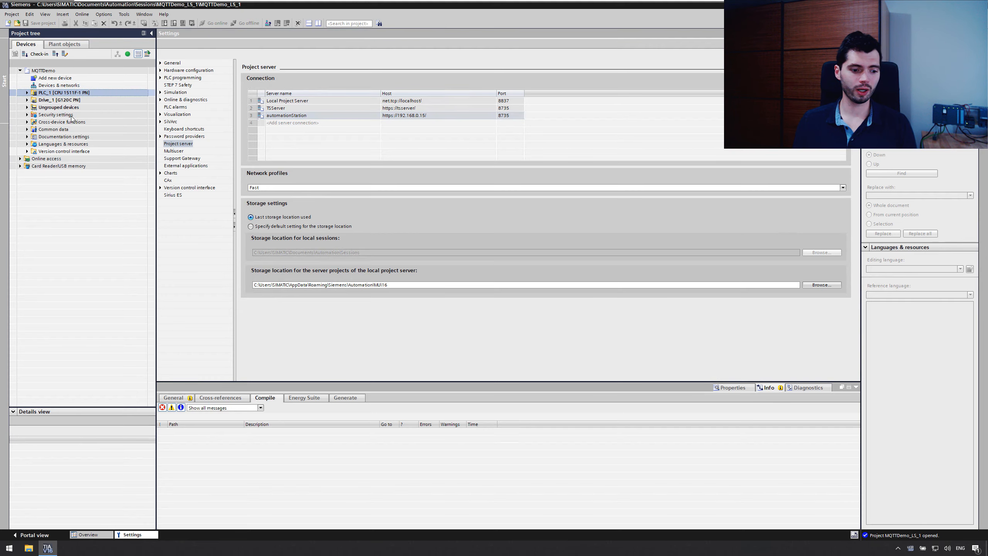
left_click(9, 548)
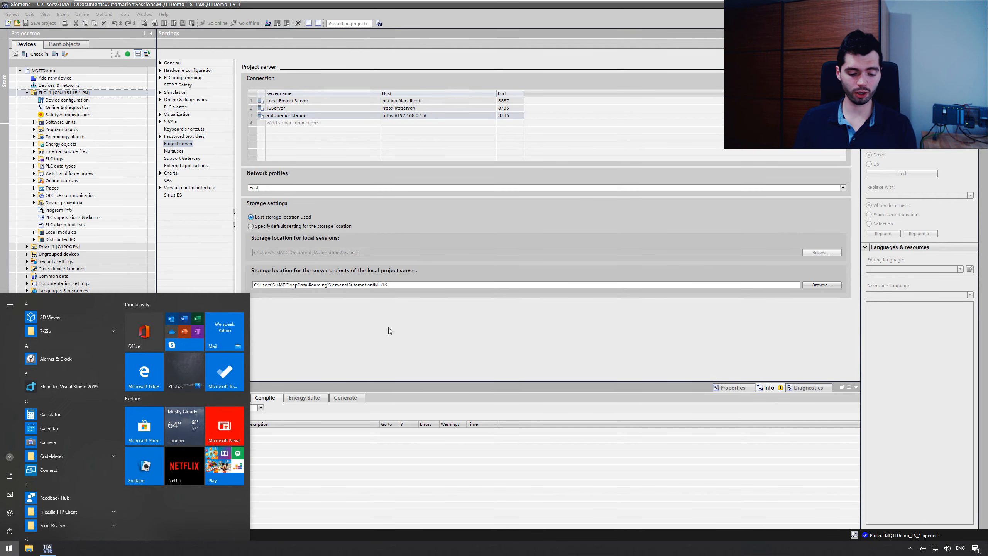
type("administra")
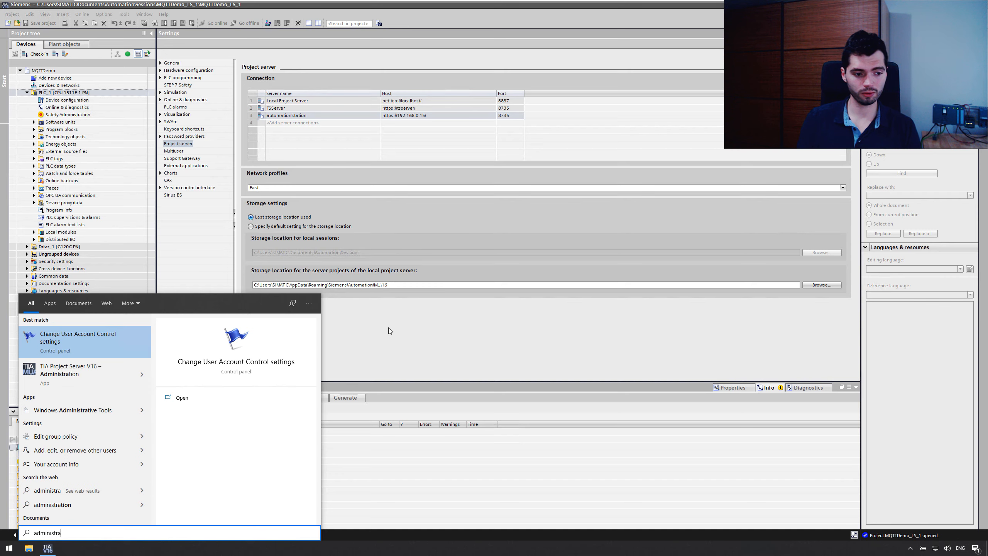
left_click(74, 368)
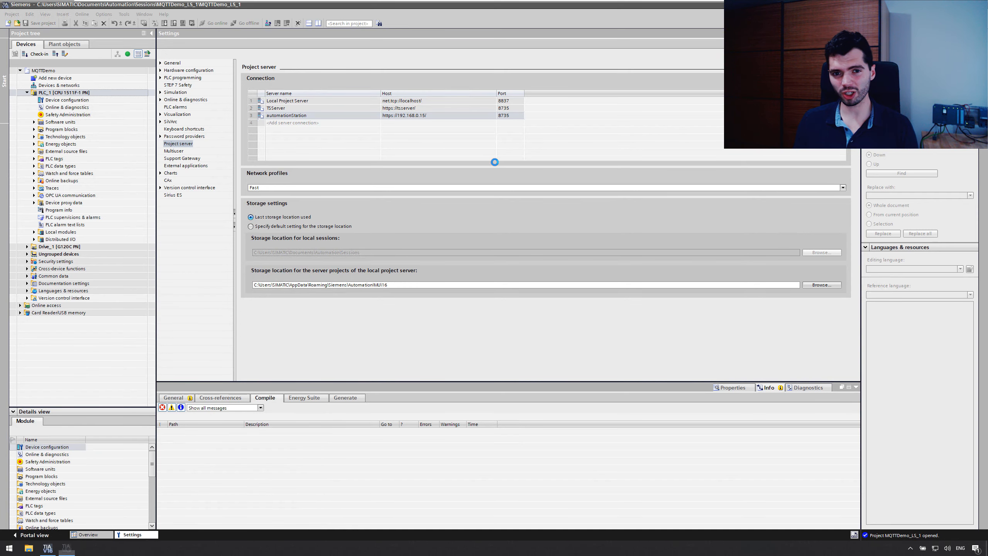
Step: Add a server connection to 192.168.0.15 in the administration tool, using port 8735 and the Https protocol
double_click(108, 117)
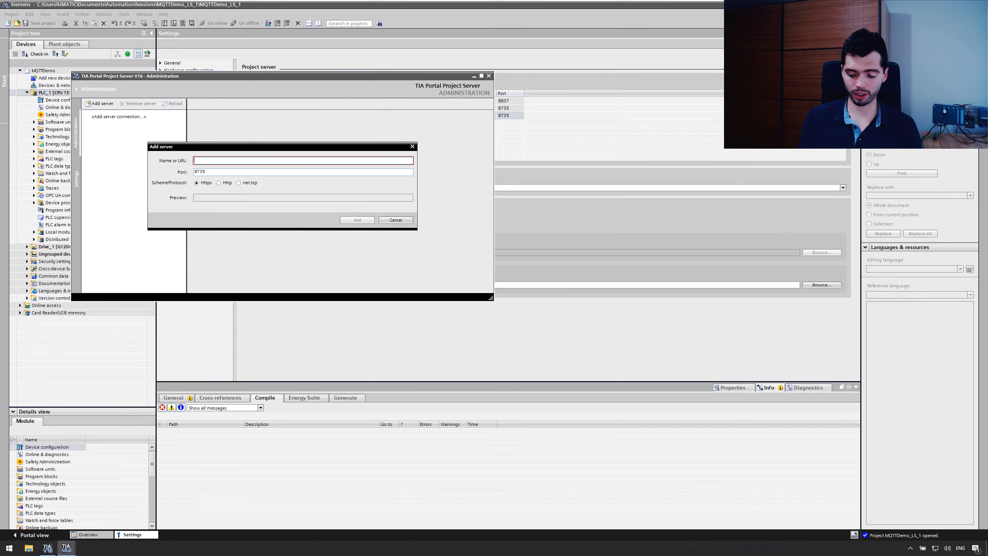
type("192.168.0.15")
left_click(366, 220)
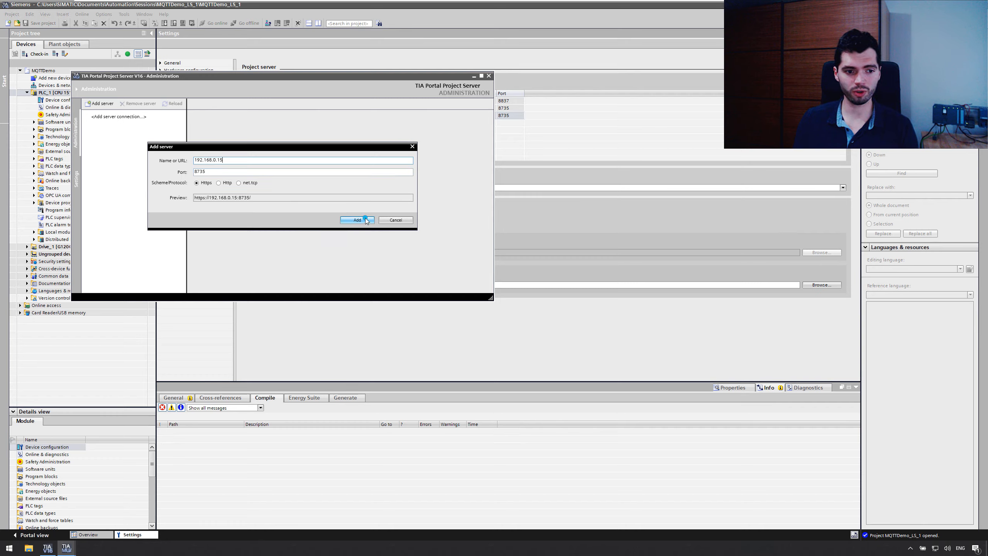
Step: Connect to the added server and log in as another user, entering the user name and the account password
left_click(103, 116)
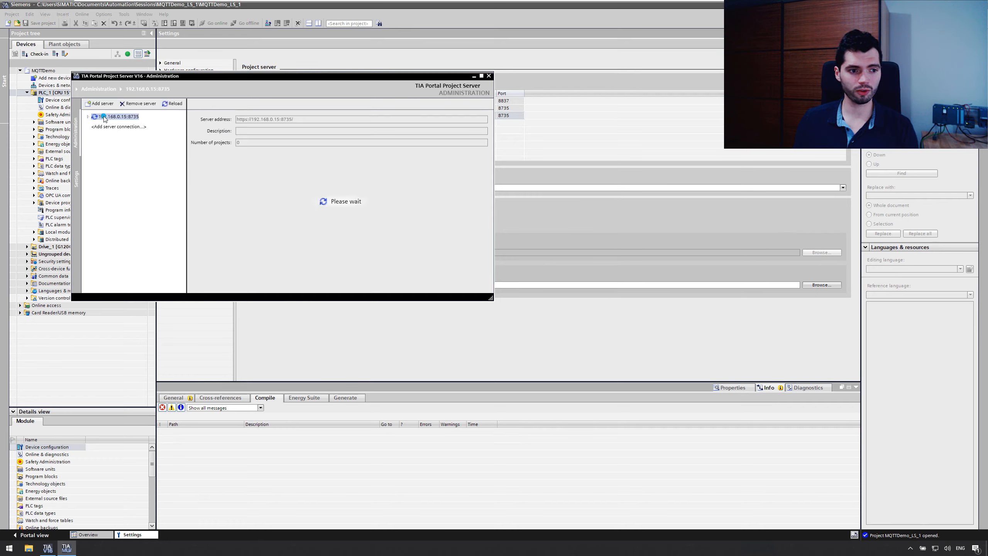
left_click(246, 232)
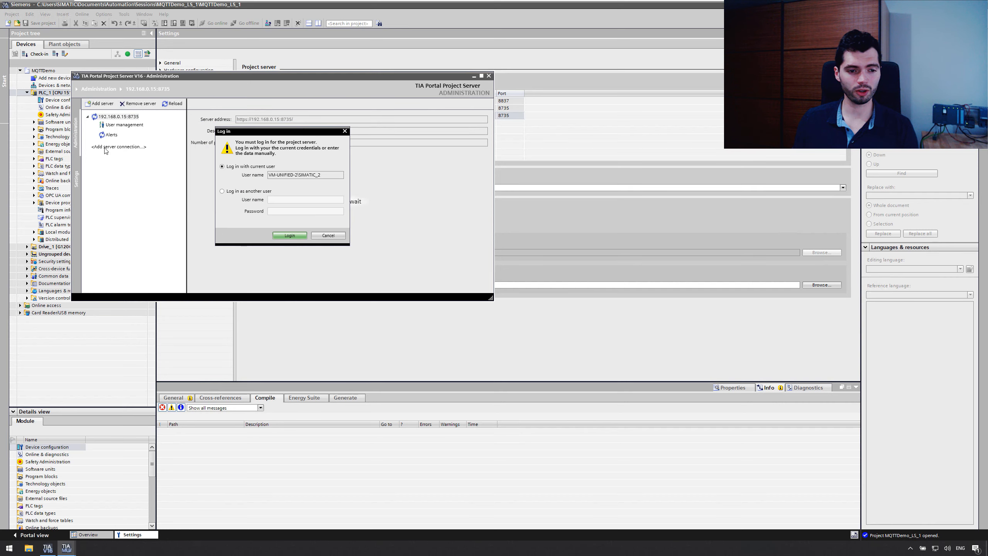
left_click(247, 191)
left_click(276, 199)
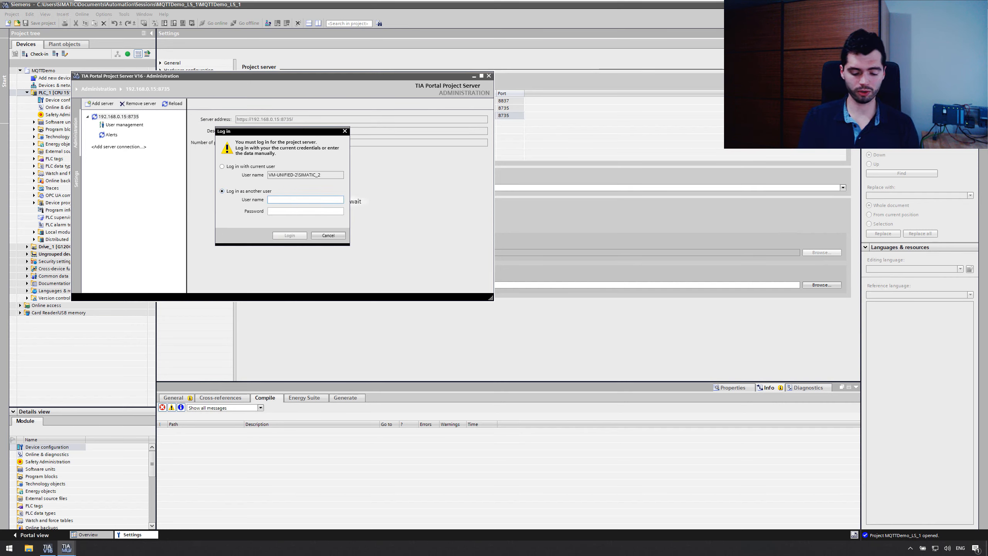
type("SIMATIC")
key("Tab")
type("******")
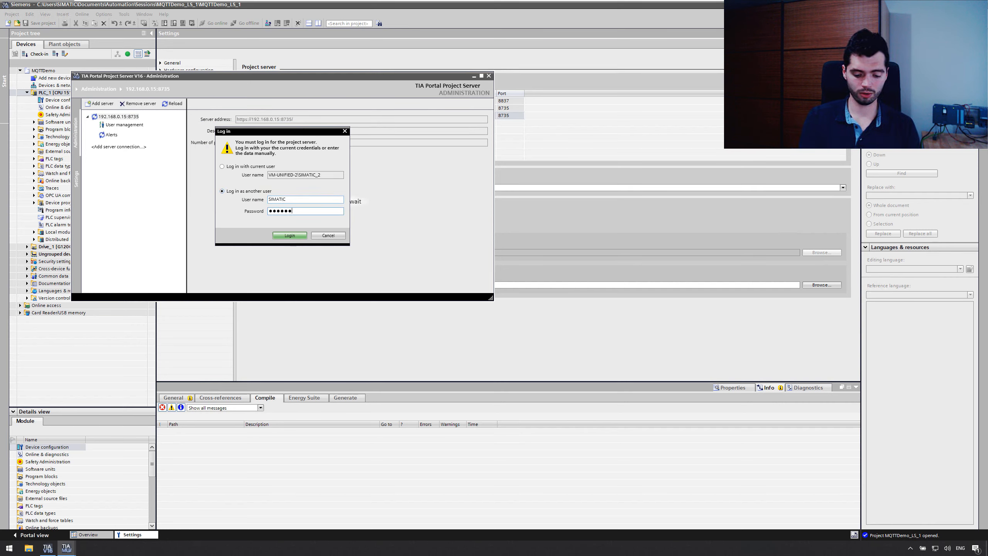
type("***")
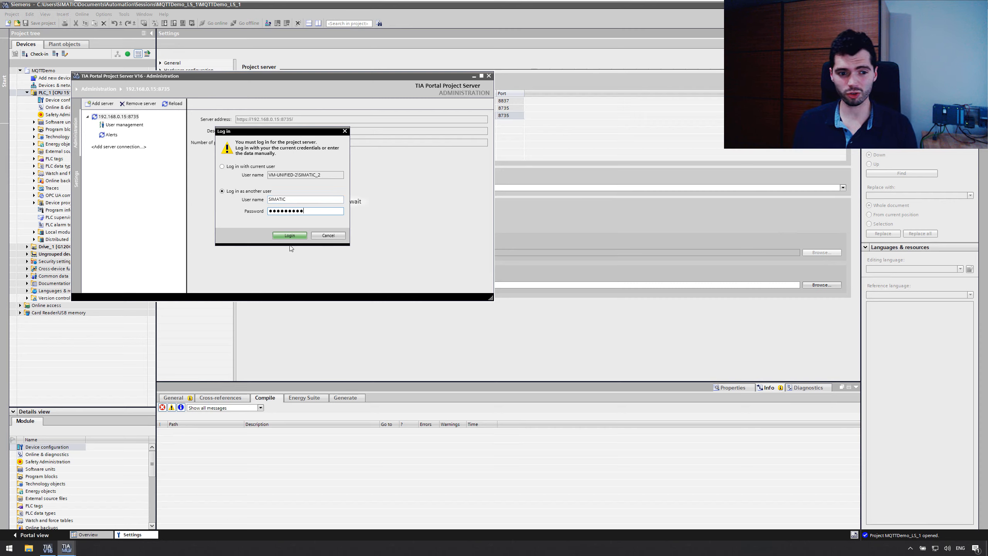
key("Return")
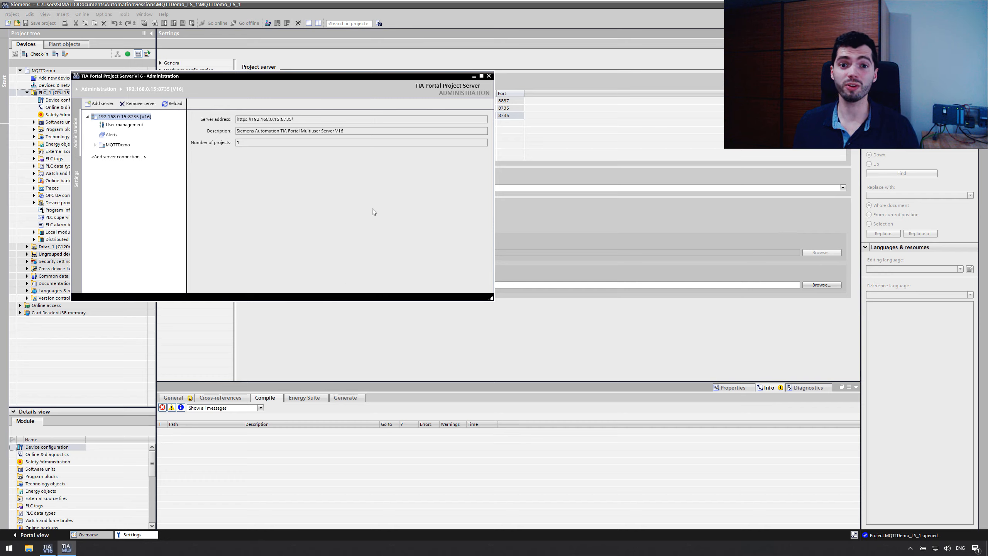
Step: Examine MQTTDemo's project details, its local sessions and its revision history on the server
left_click(119, 146)
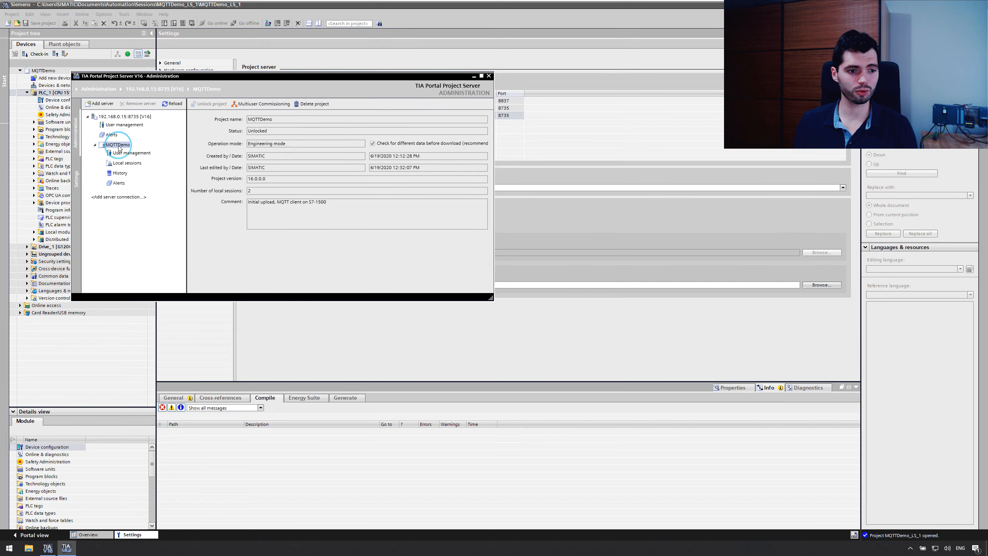
left_click(125, 163)
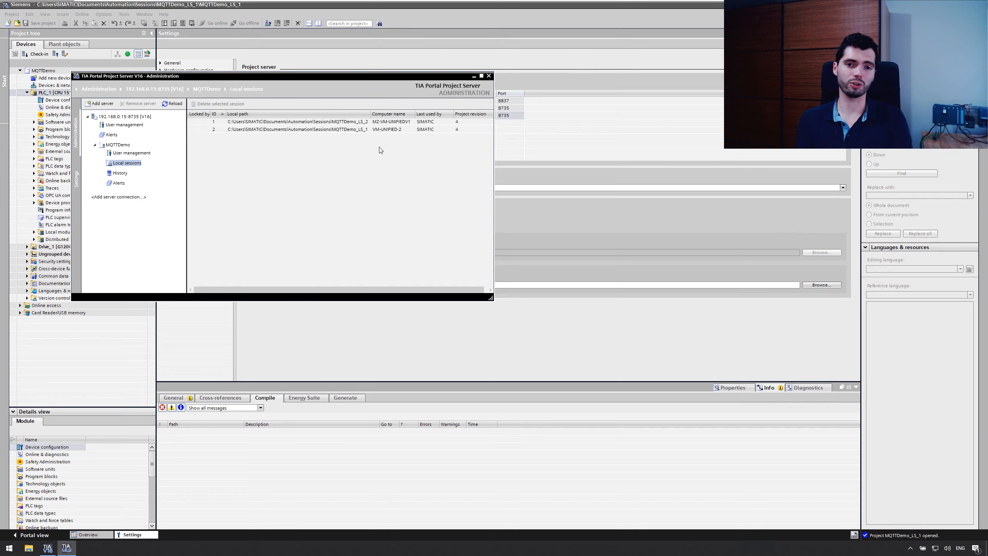
left_click(120, 174)
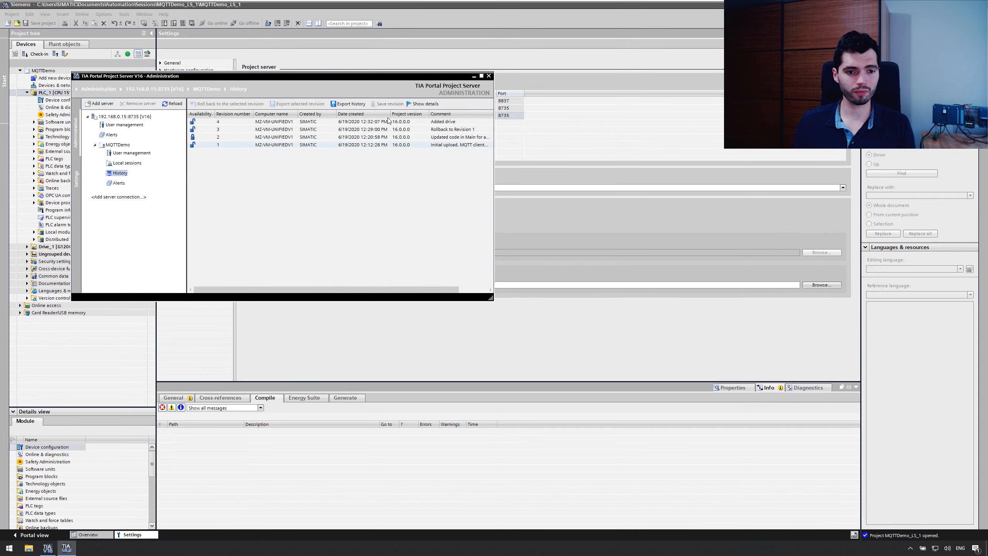
left_click_drag(319, 74, 669, 62)
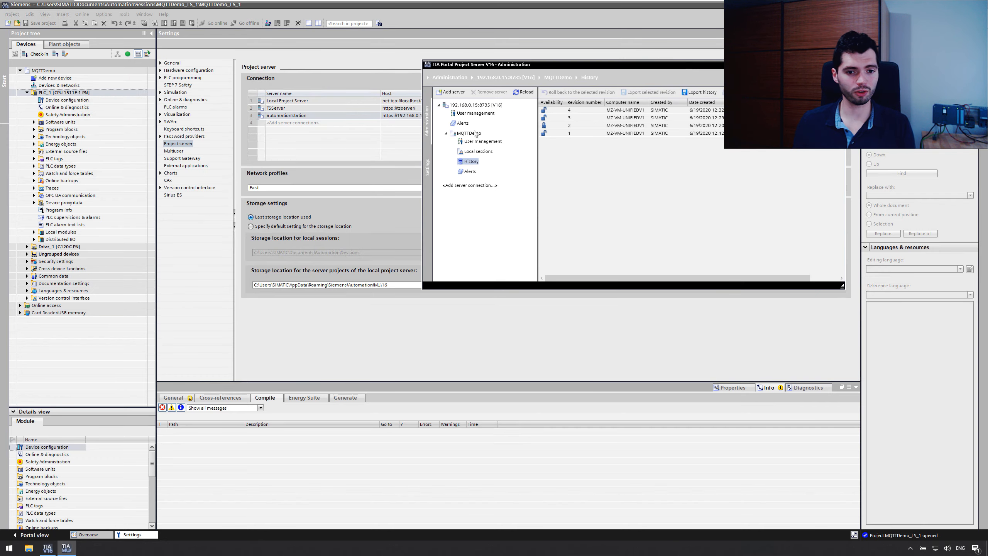
Step: Return to the MQTTDemo_LS_1 session and open Main [OB1] from PLC_1's program blocks
left_click(186, 143)
double_click(53, 129)
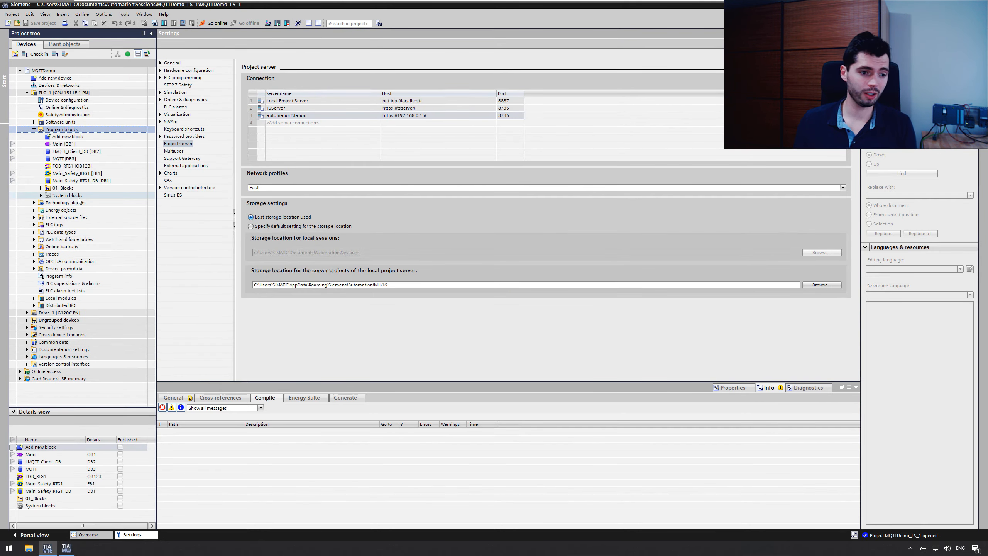
left_click(456, 8)
left_click(602, 5)
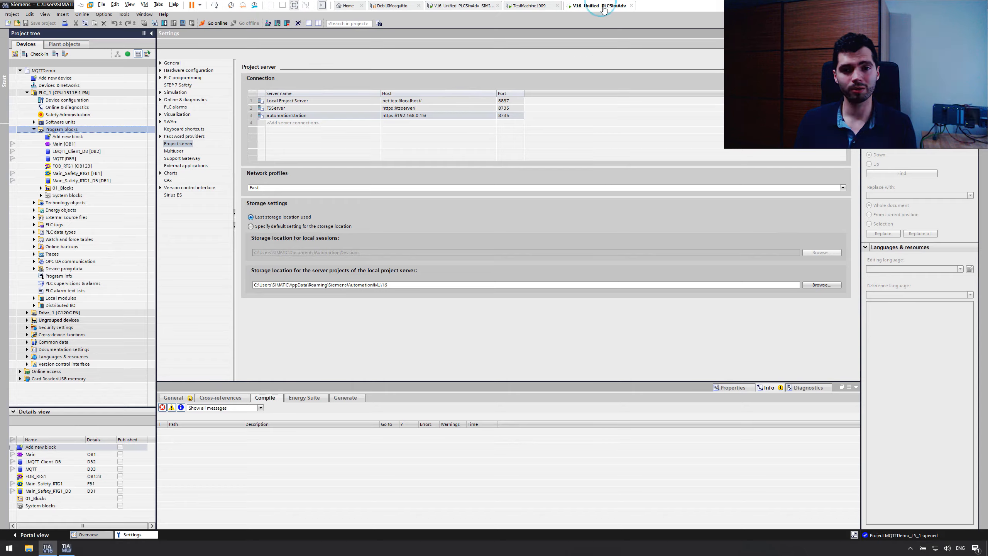
left_click(60, 144)
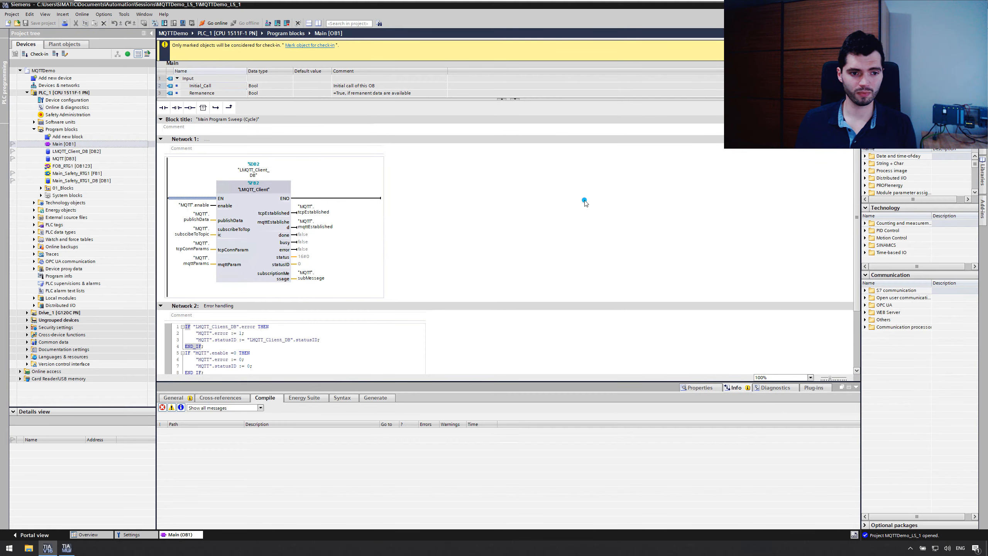
Step: Add the comment line "//any change" after the "MQTT".statusID := 0 assignment in Network 2 of Main [OB1]
scroll(538, 222, "down", 3)
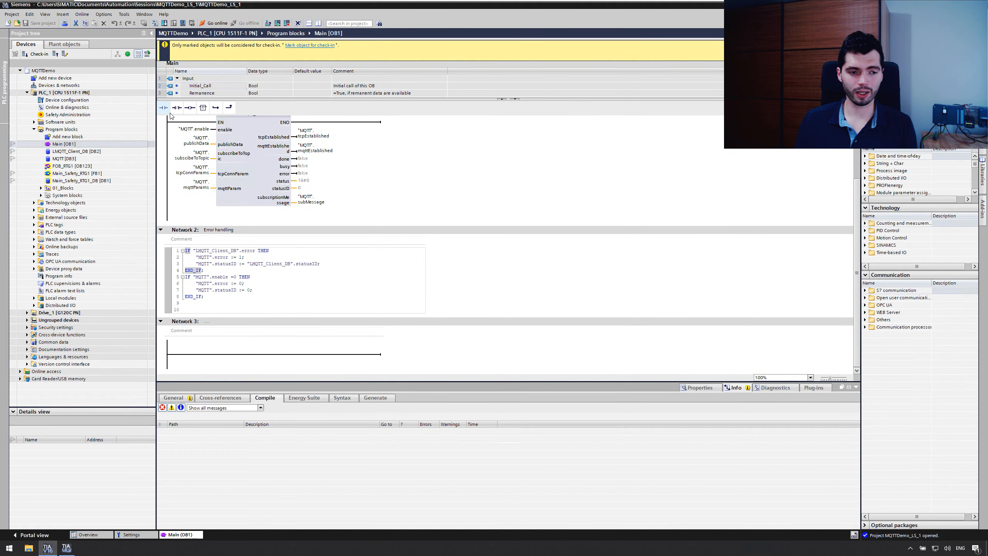
left_click(287, 288)
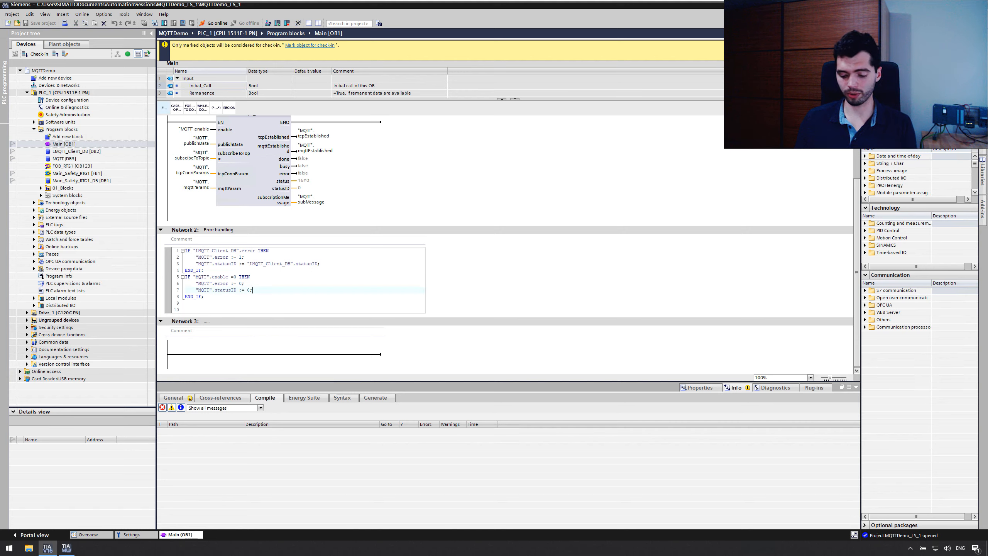
key("Return")
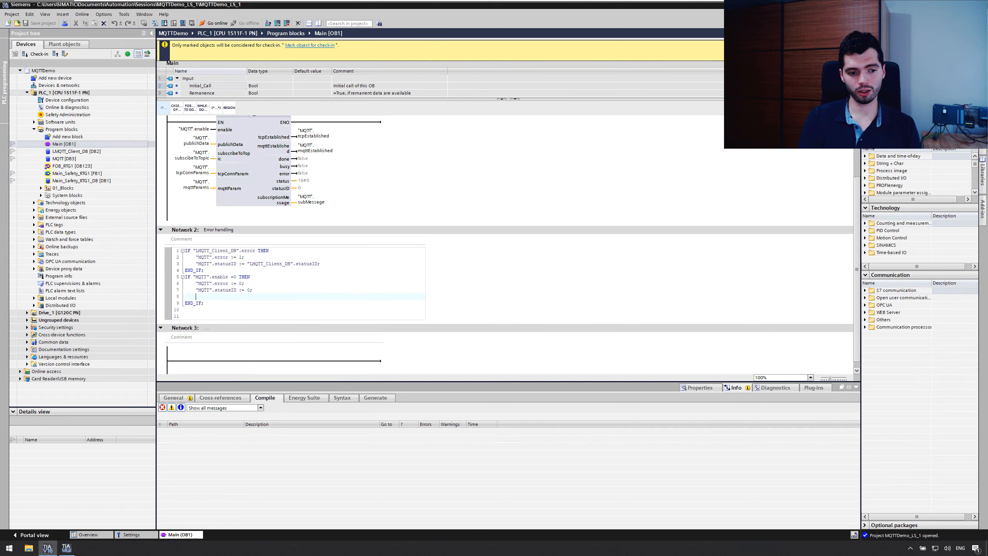
type("//any change")
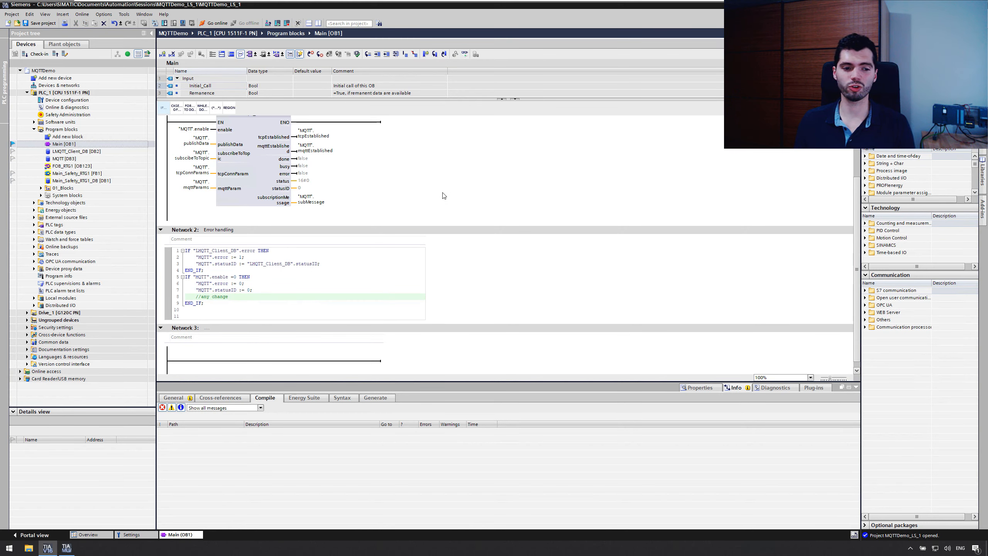
left_click(442, 192)
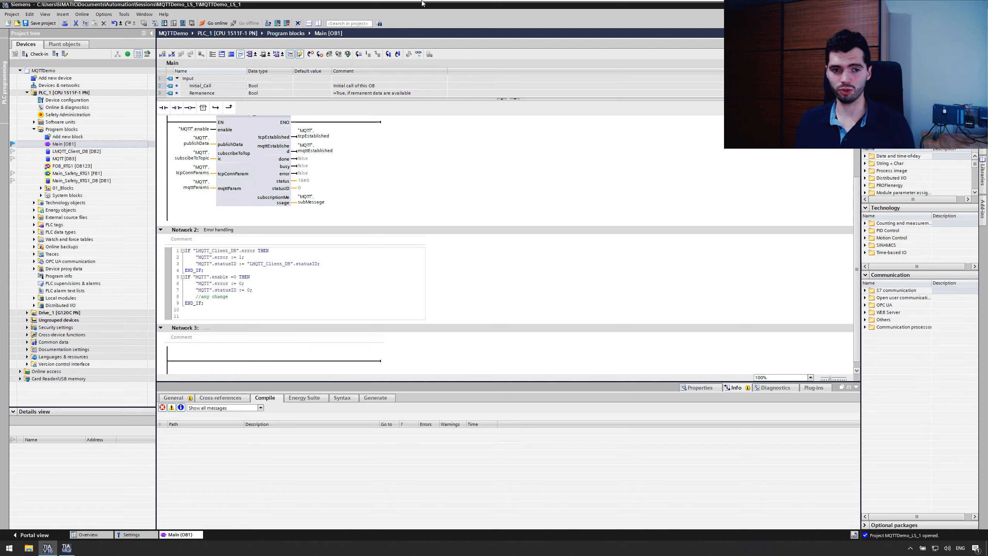
Step: Switch to the other workstation's MQTTDemo_LS_2 session, check Main's marking flag and mark MQTT [DB3] for check-in
mouse_move(422, 4)
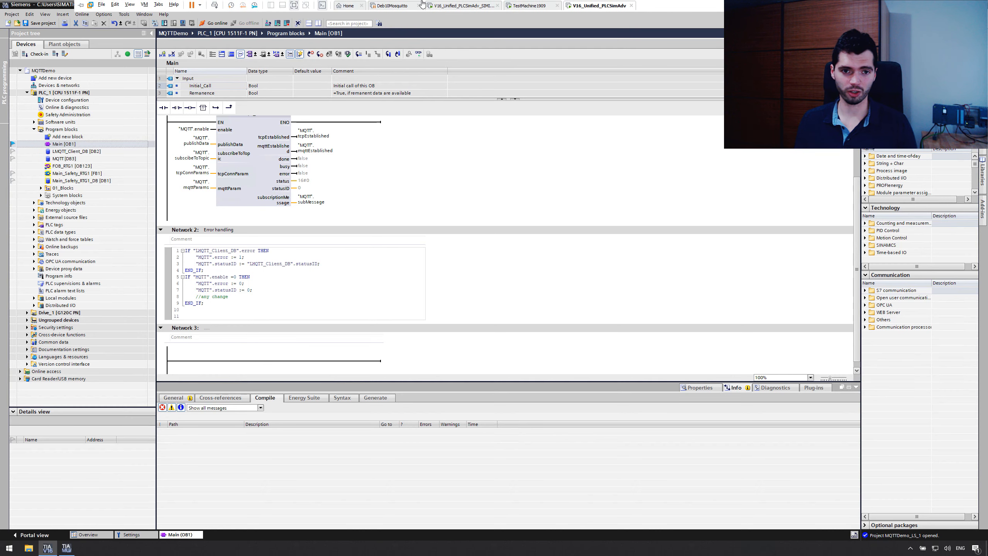
left_click(468, 7)
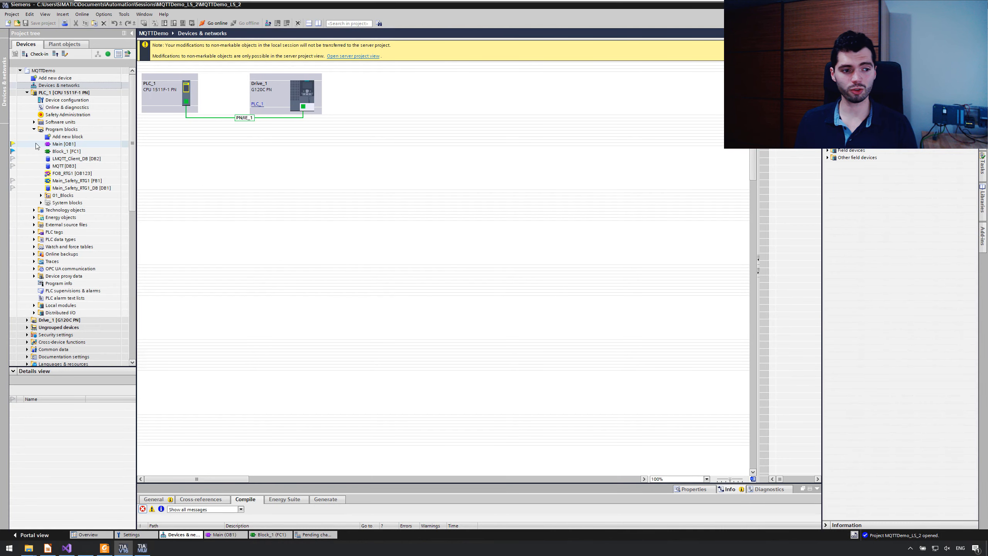
left_click(44, 144)
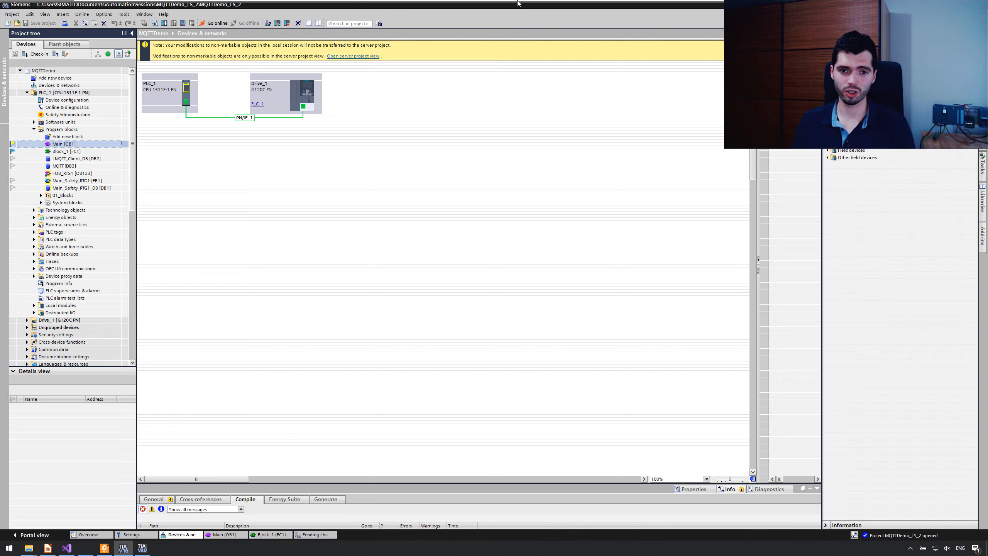
left_click(421, 183)
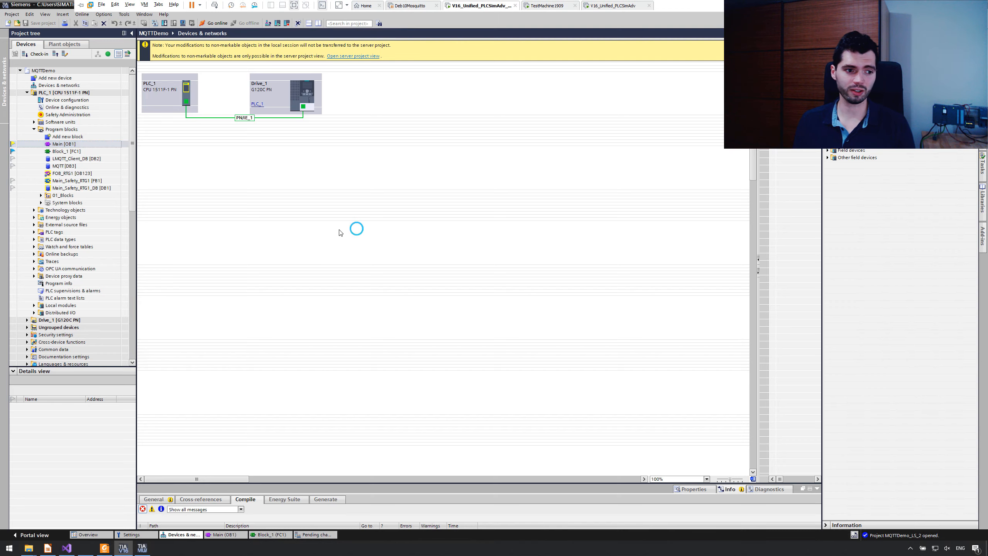
left_click(12, 167)
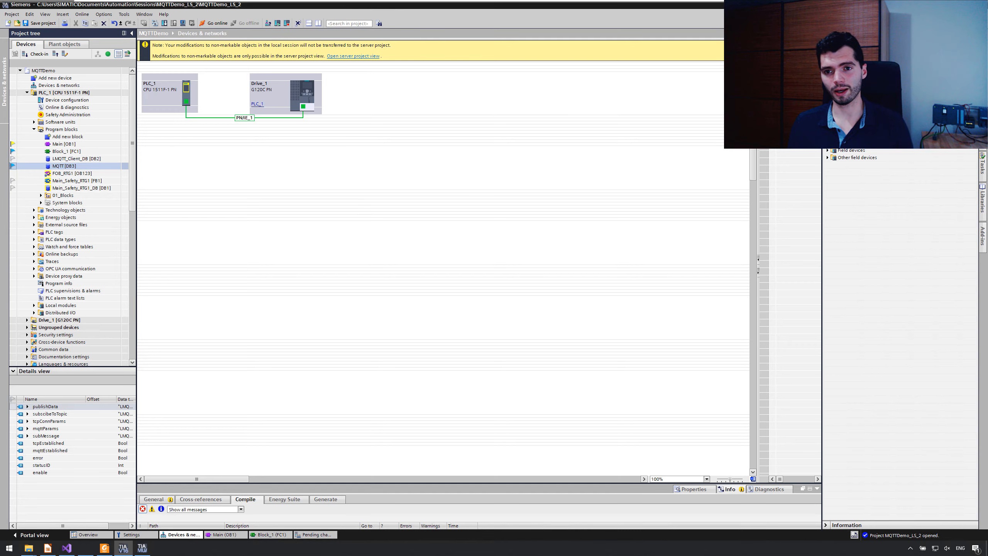
Step: Switch back to the workstation with MQTTDemo_LS_1 and check the marking flag of MQTT [DB3]
left_click(610, 7)
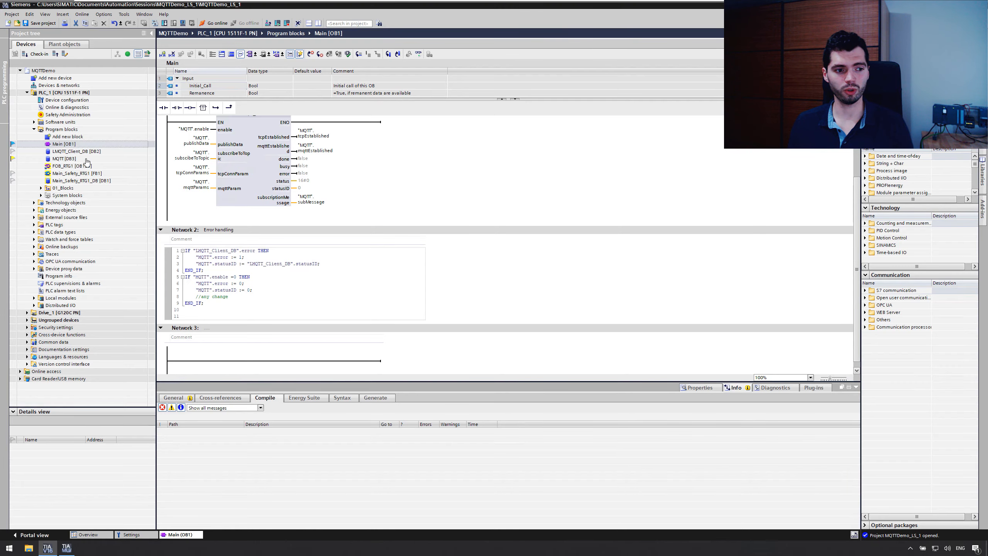
left_click(41, 159)
mouse_move(14, 159)
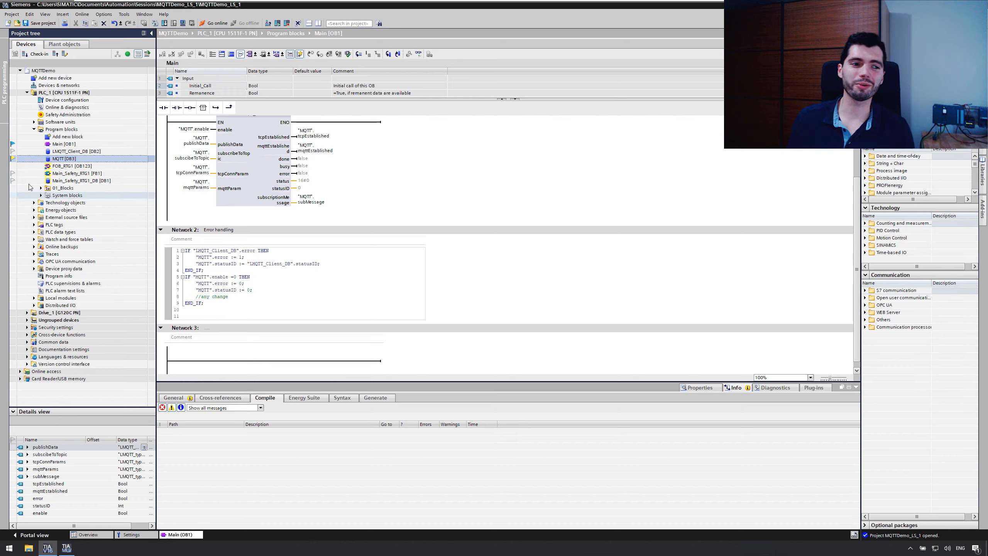
Step: Open the MQTT [DB3] data block and add a Bool variable named add below enable
double_click(87, 157)
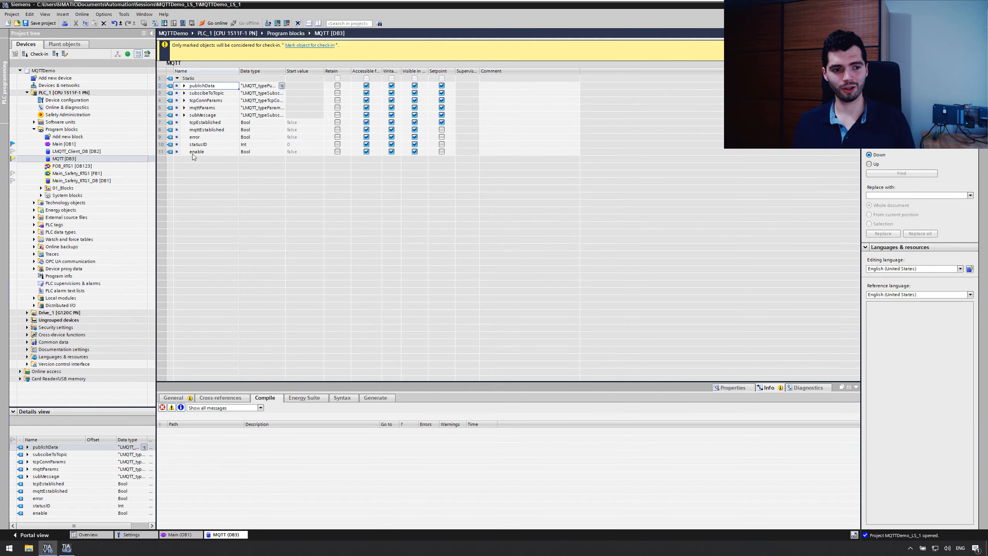
left_click(194, 152)
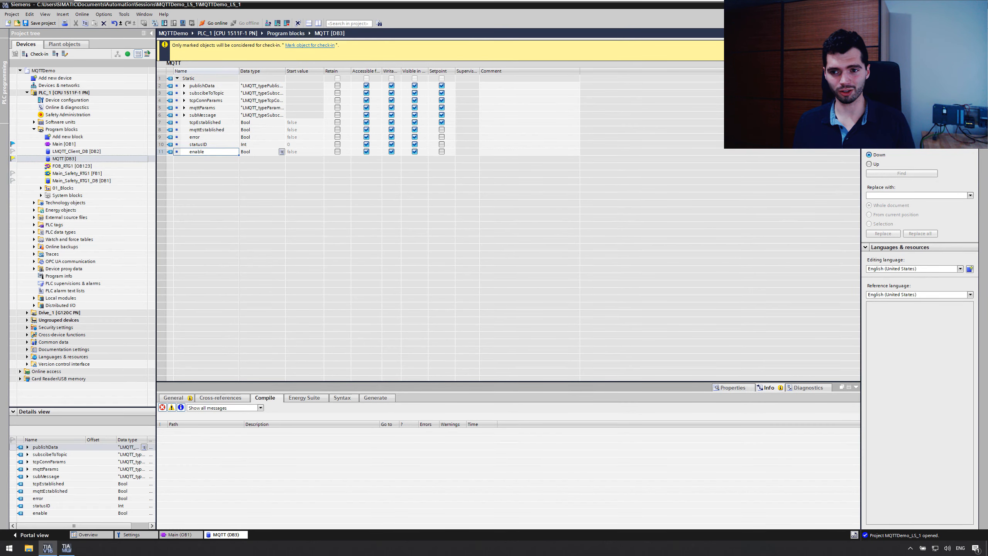
left_click(172, 55)
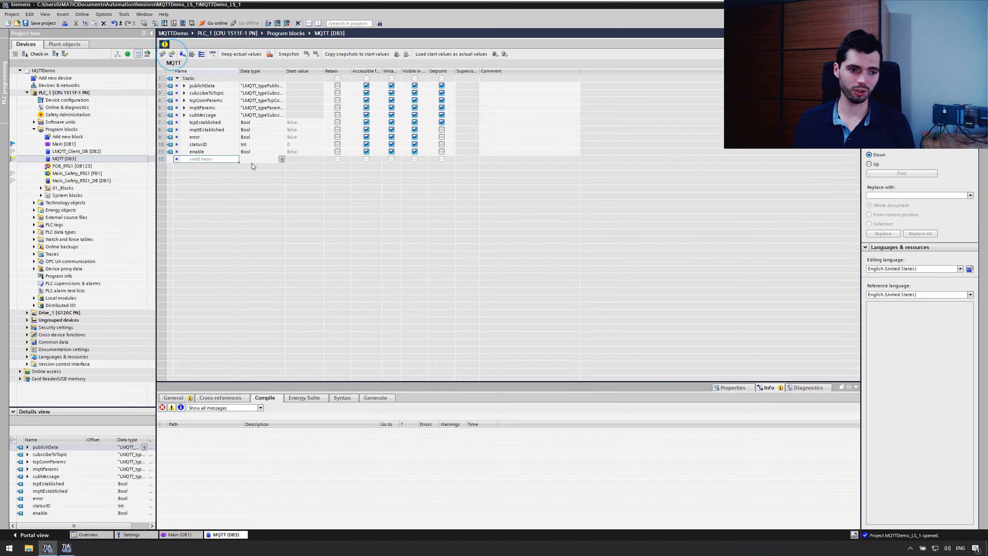
left_click(196, 160)
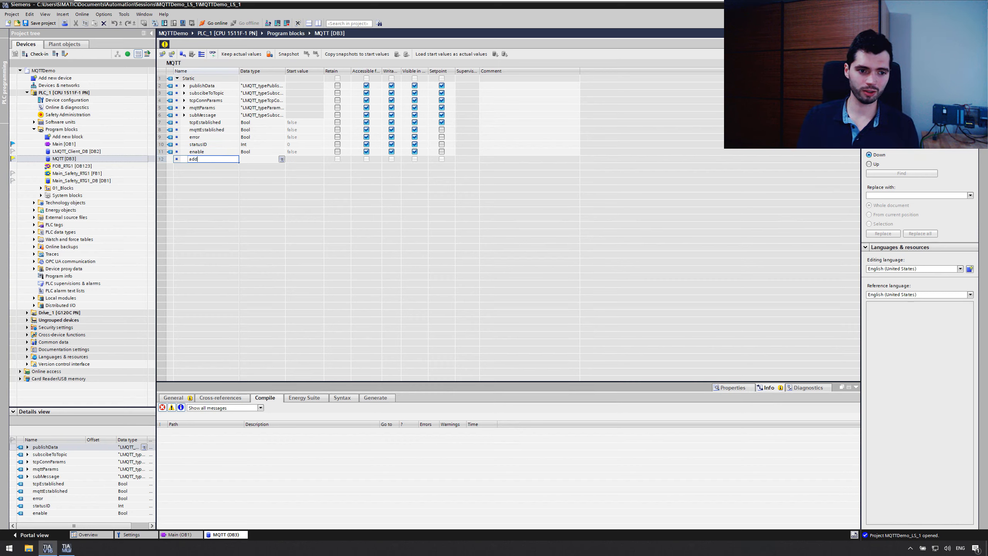
type("add")
key("Return")
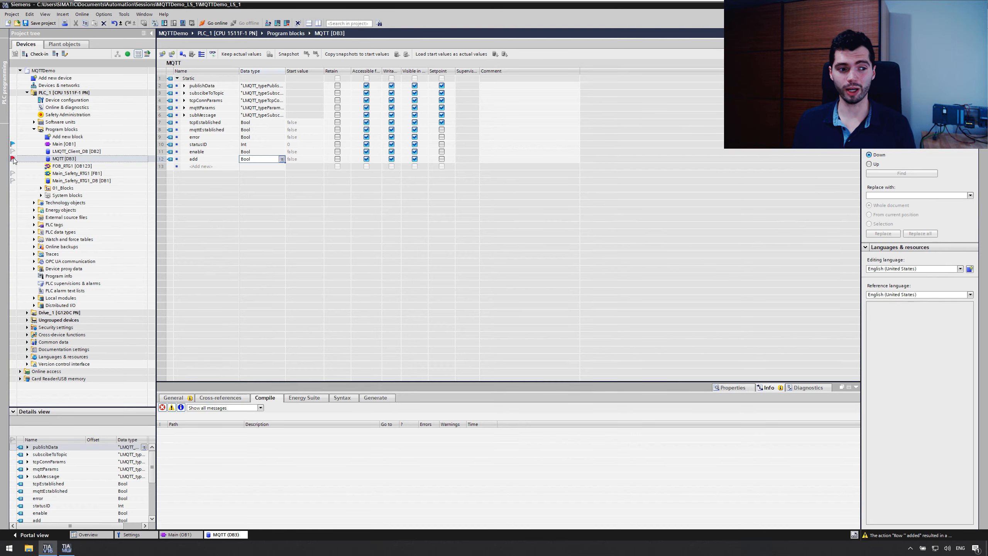
Step: Switch to the other workstation's MQTTDemo_LS_2 session and view the usage info of MQTT [DB3], examining which devices use it
mouse_move(499, 3)
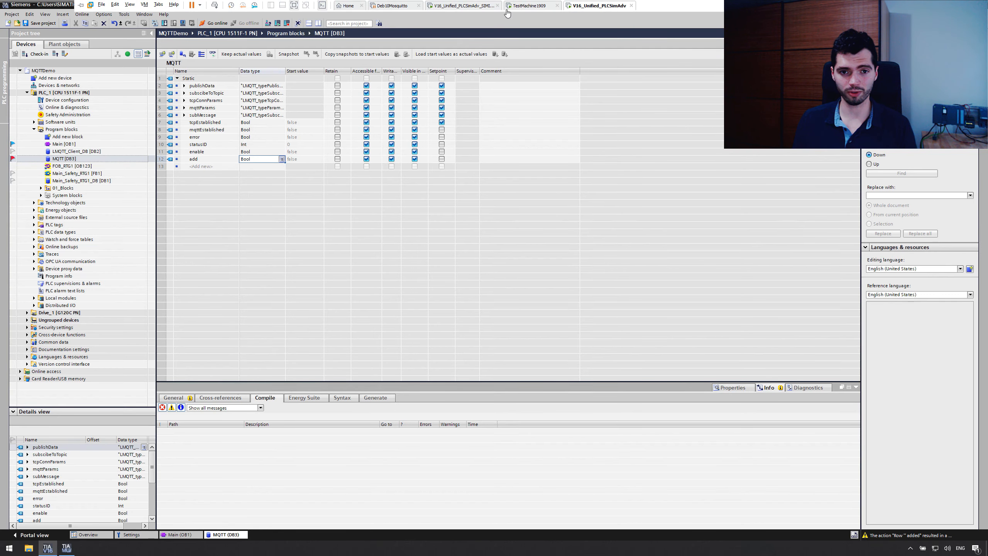
left_click(466, 7)
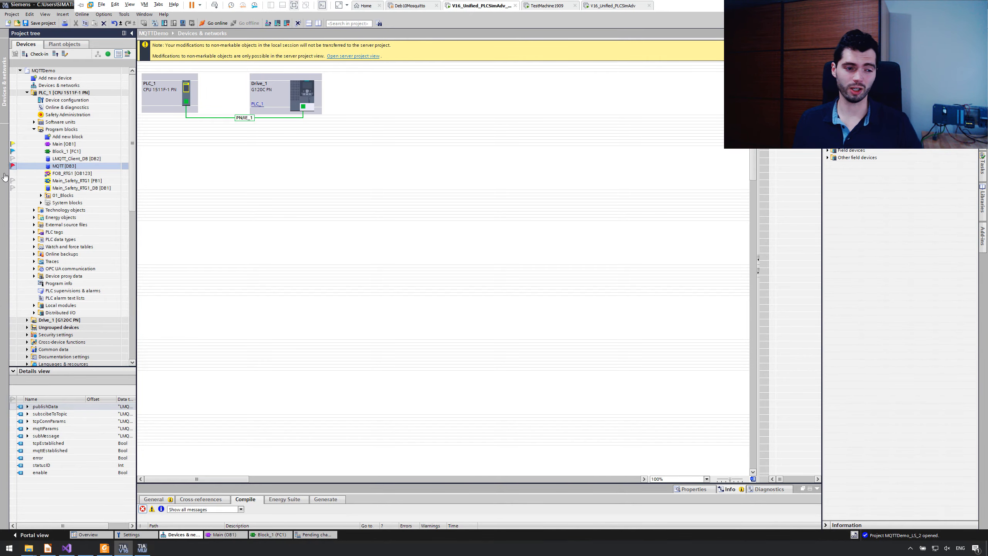
left_click(71, 166)
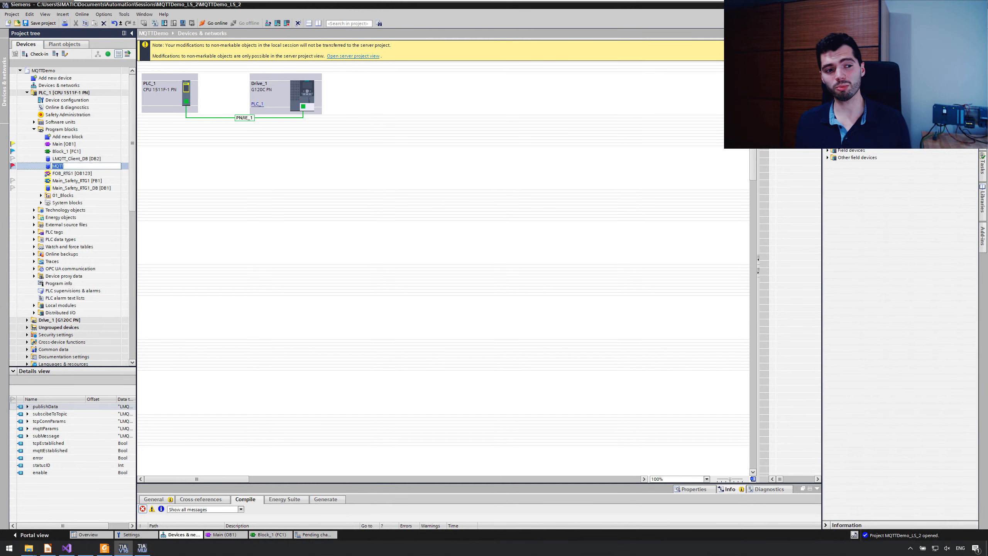
left_click(79, 160)
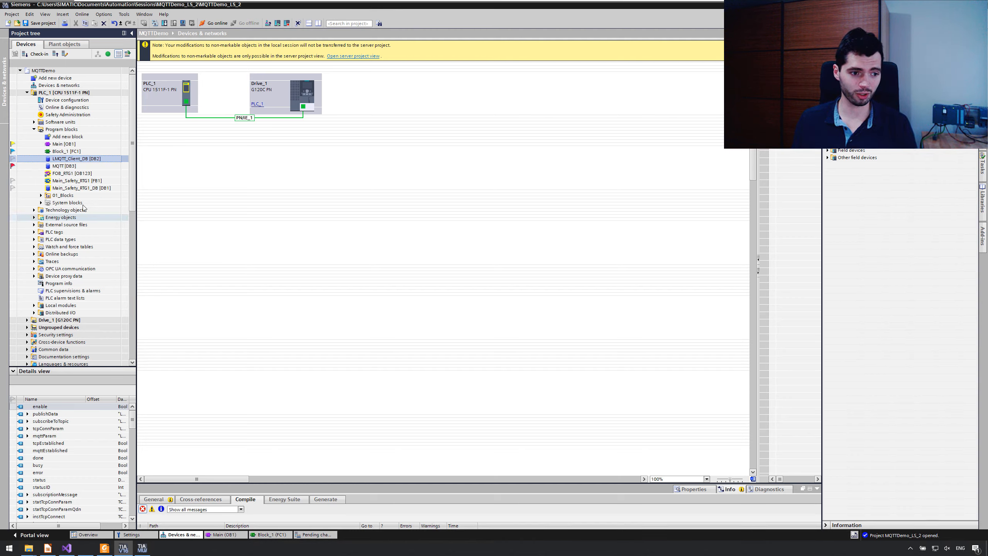
left_click(72, 167)
right_click(72, 167)
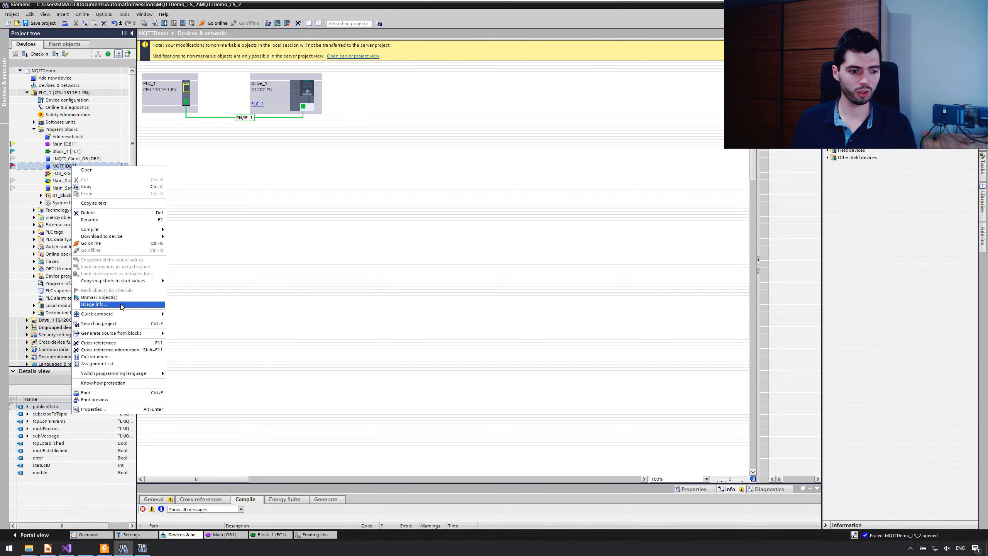
left_click(94, 304)
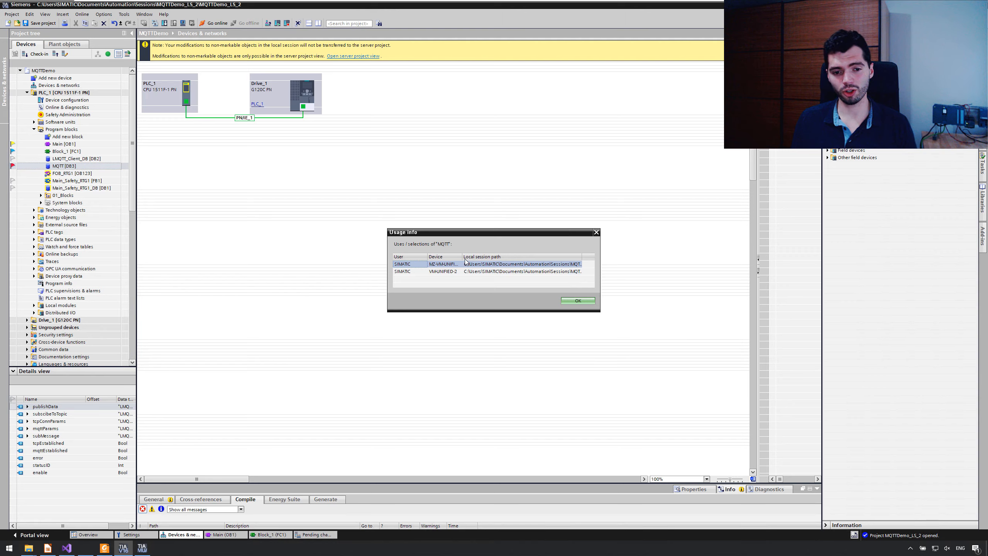
left_click_drag(462, 257, 473, 257)
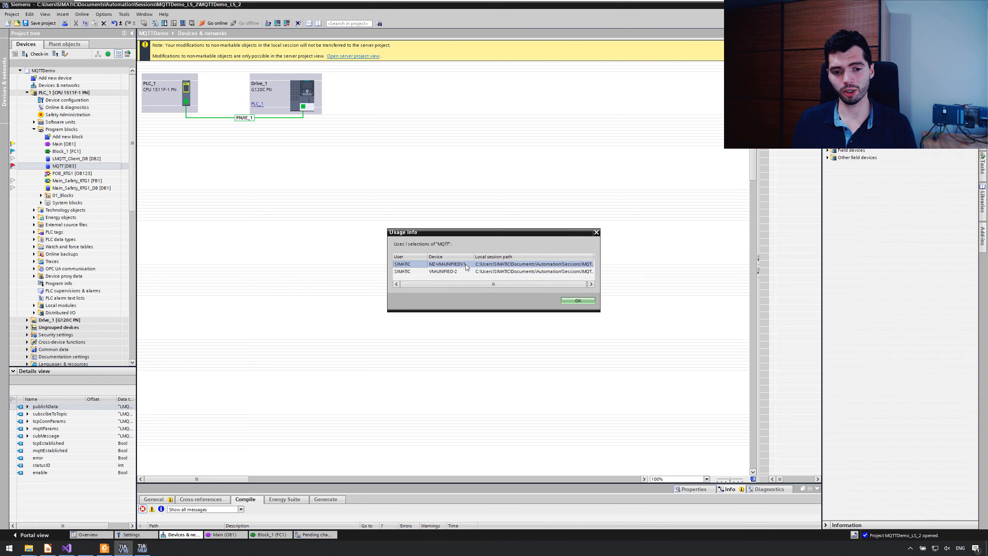
left_click(465, 272)
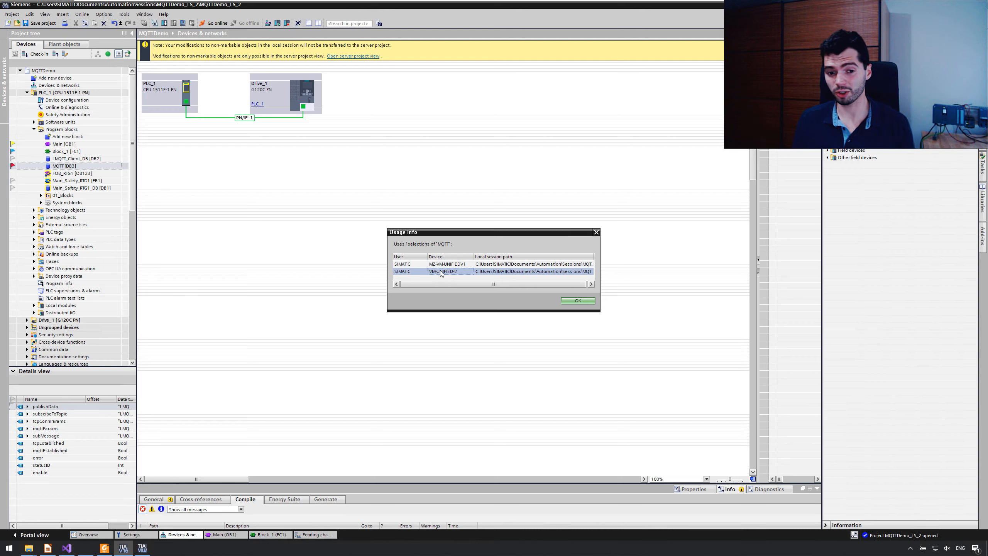
left_click(578, 300)
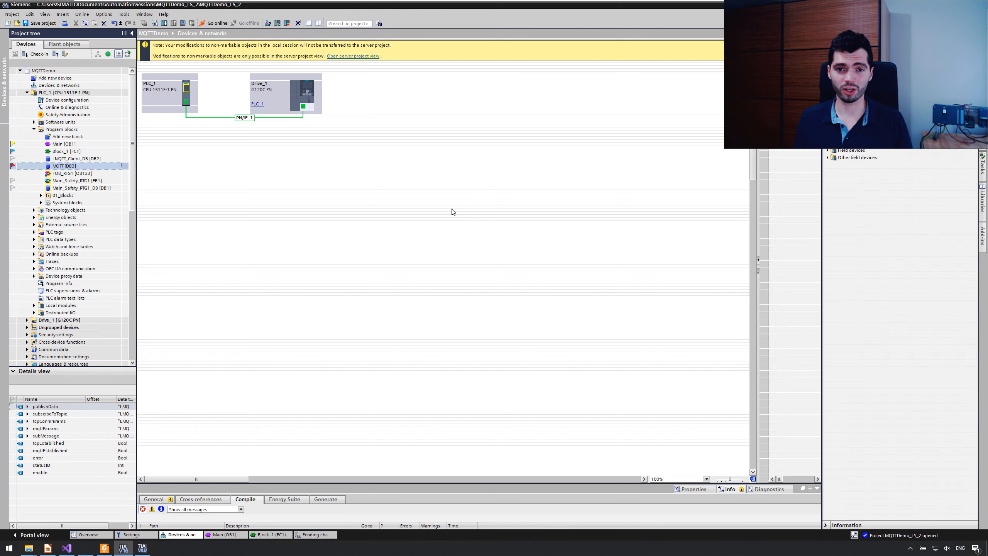
Step: Open the check-in view, expand PLC_1's pending program blocks and enter "comment" as the check-in comment
left_click(36, 54)
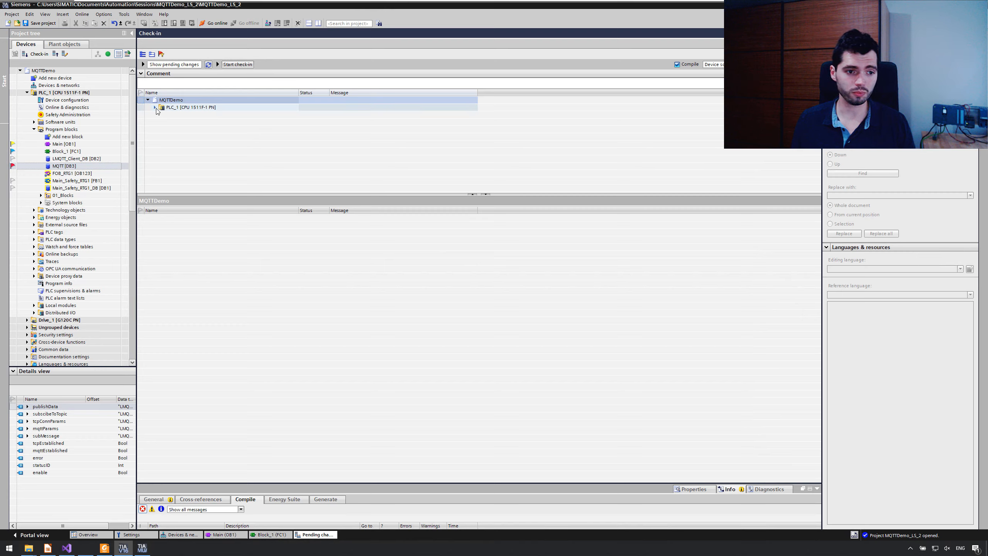
left_click(154, 107)
left_click(161, 114)
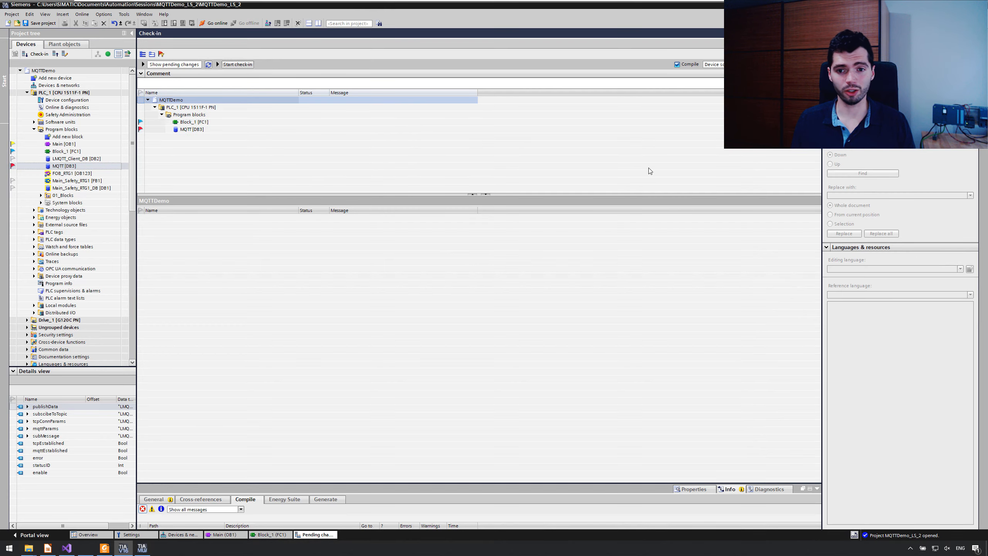
left_click(693, 81)
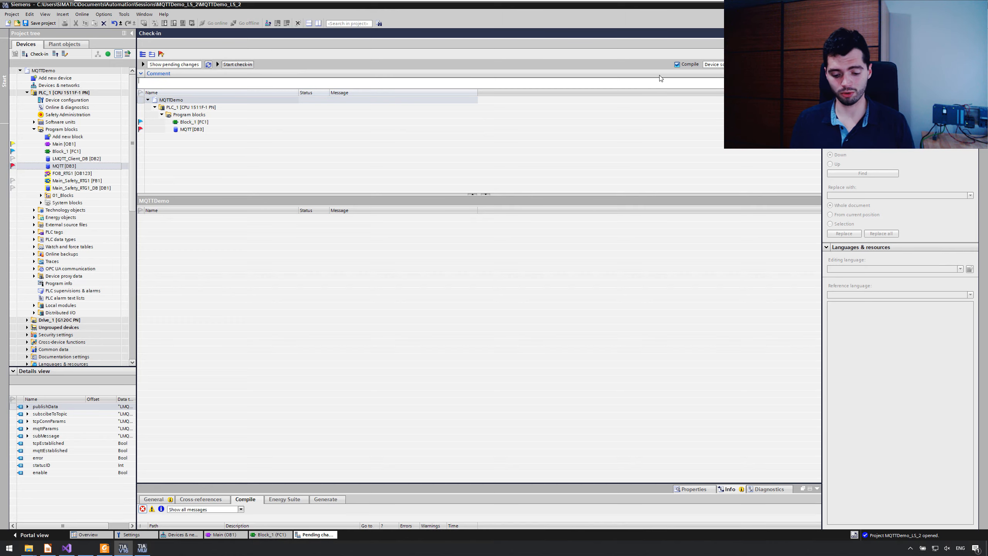
type("comment")
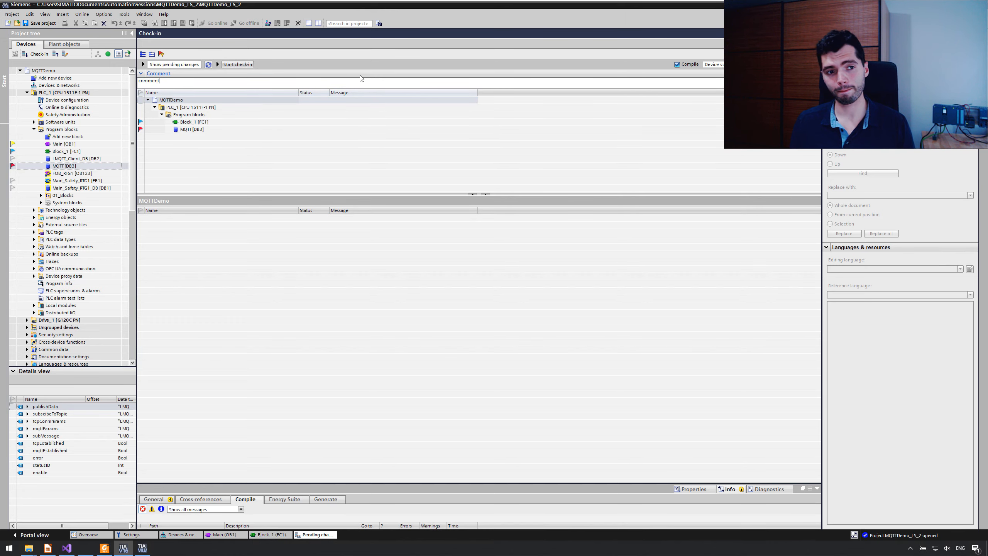
Step: Check in Block_1 [FC1] and MQTT [DB3] despite the conflict, letting the server data overwrite the local session without keeping markings
left_click(241, 64)
left_click(512, 293)
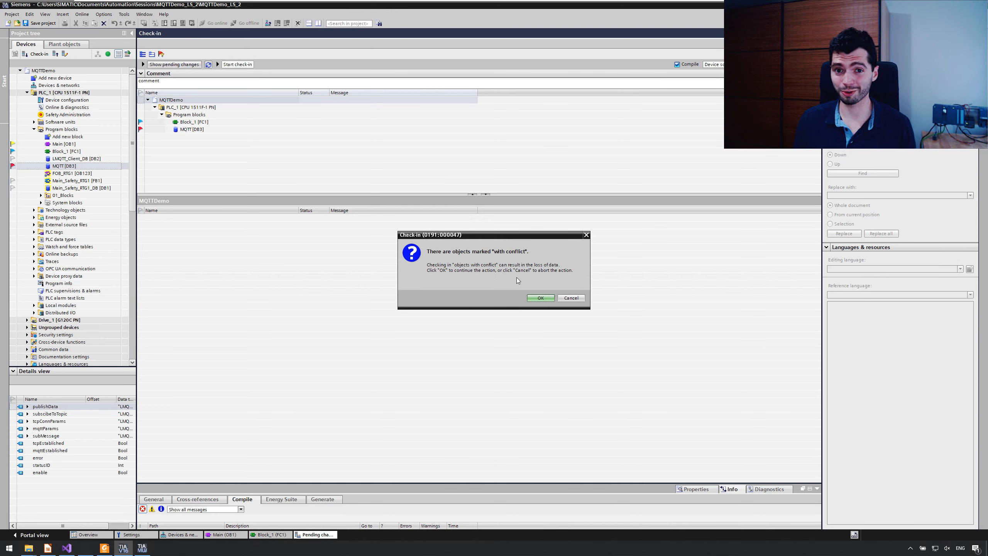
left_click(541, 298)
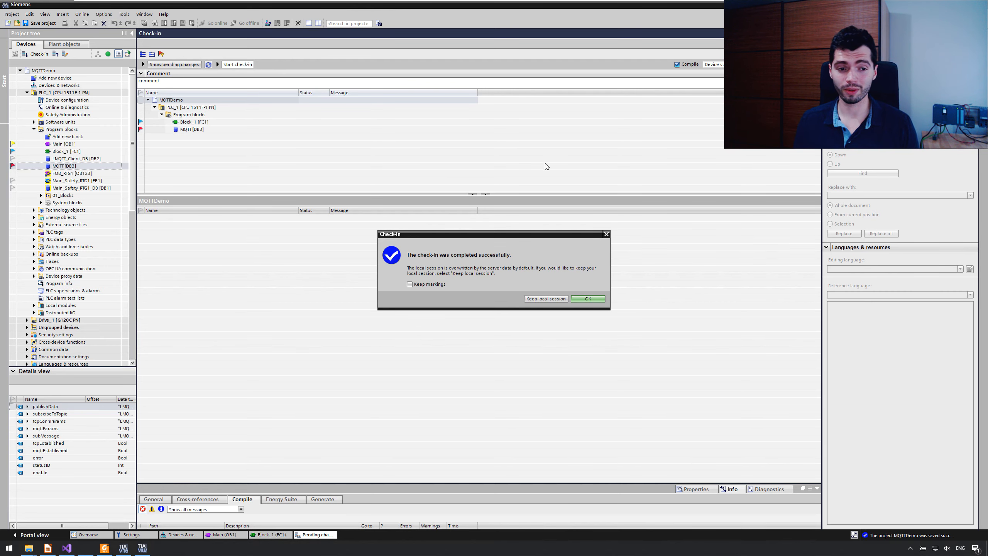
left_click(577, 299)
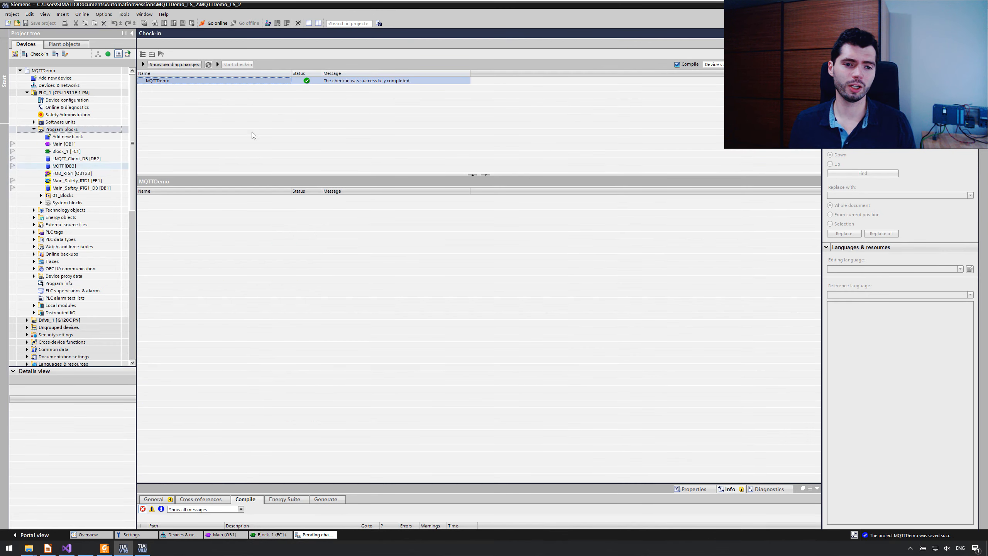
Step: Switch back to the MQTTDemo_LS_1 workstation, open the refresh view and unmark MQTT [DB3] in PLC_1's pending changes
mouse_move(500, 2)
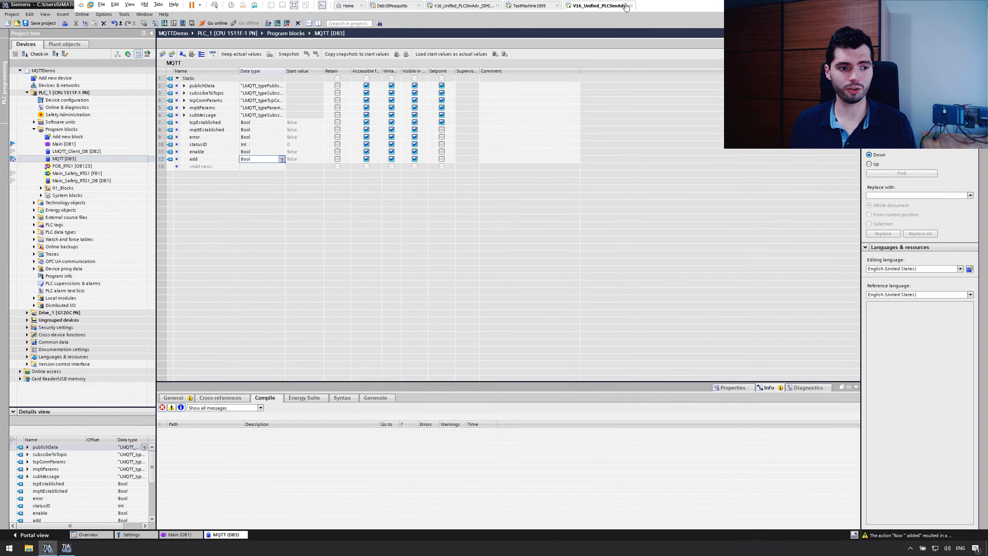
left_click(50, 162)
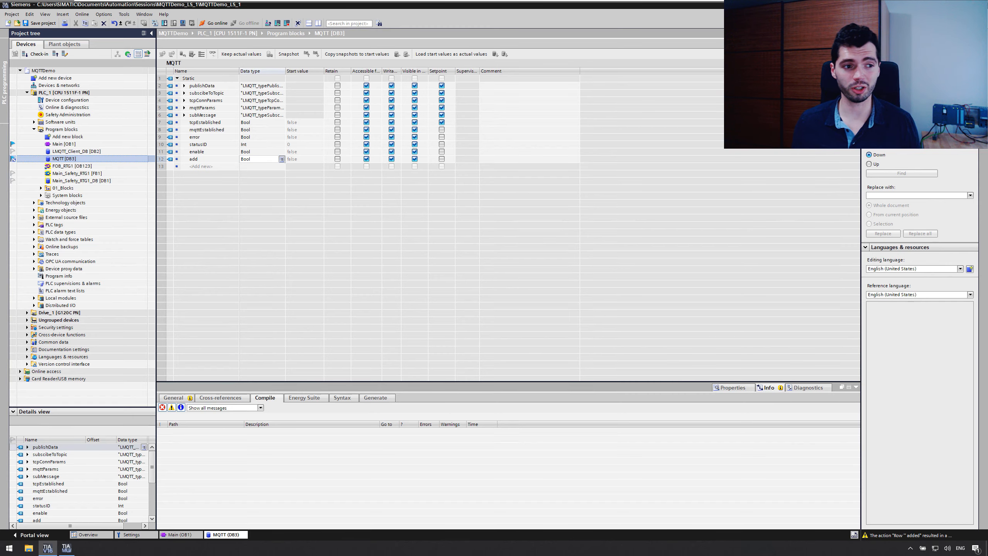
left_click(55, 55)
left_click(175, 88)
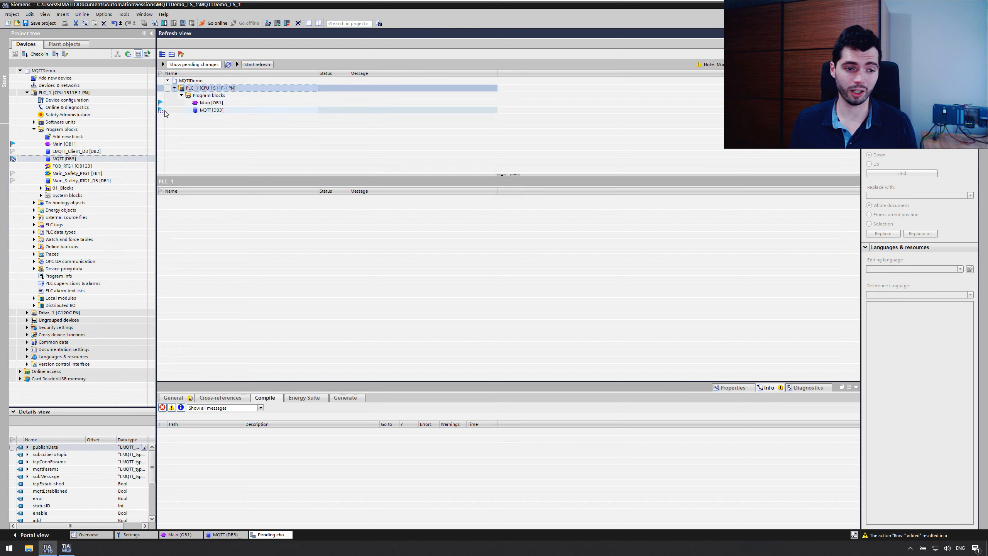
left_click(159, 110)
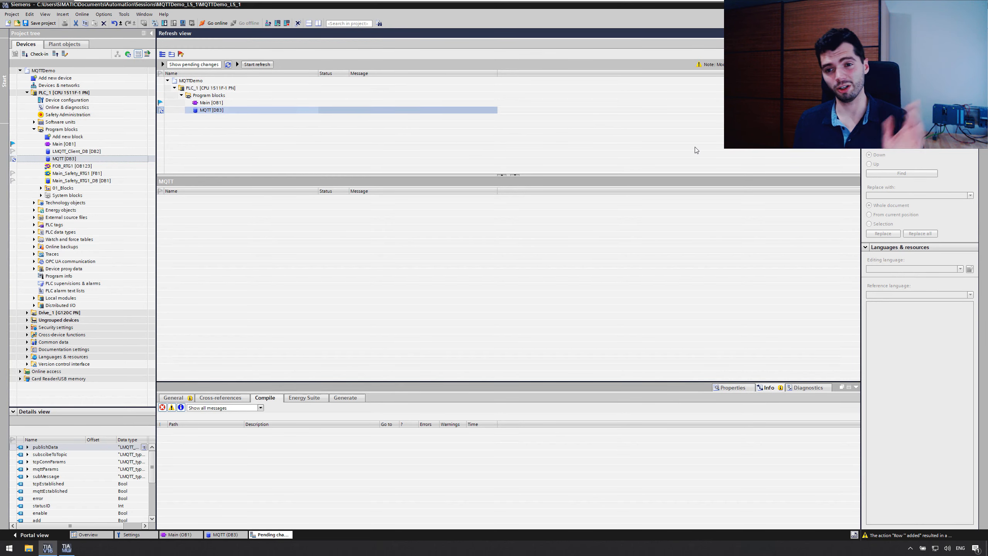
Step: Refresh the local session so its unmarked objects are synchronized with the server data
left_click(255, 65)
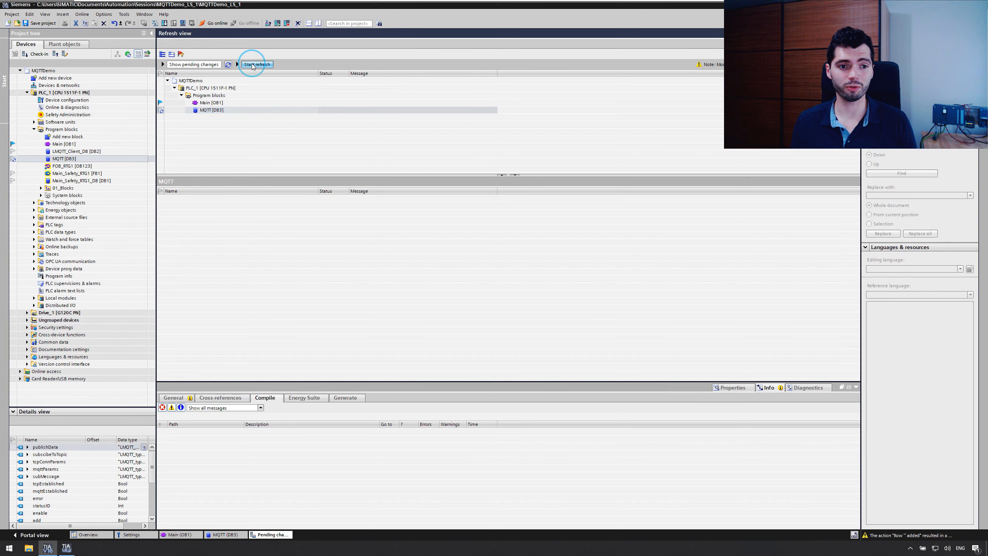
left_click(551, 306)
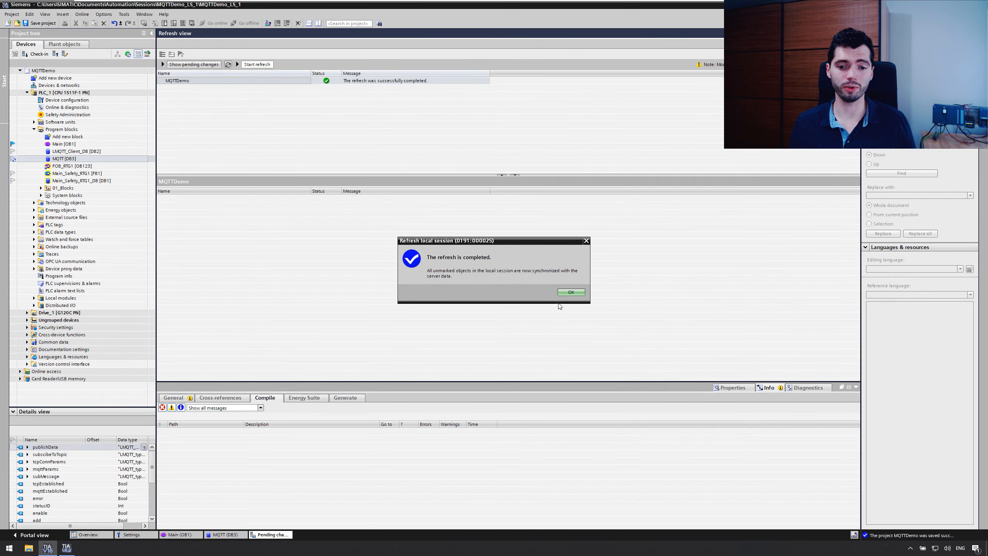
left_click(569, 292)
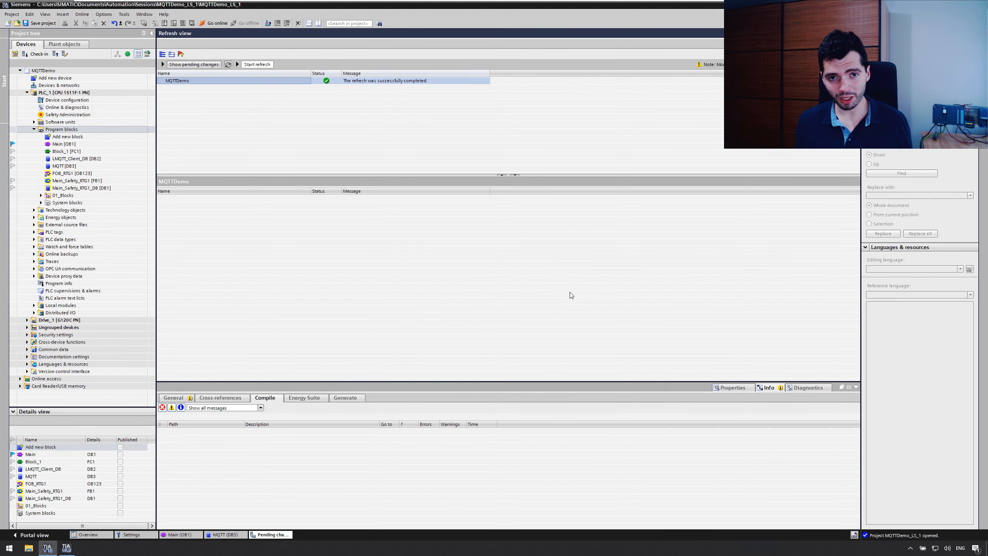